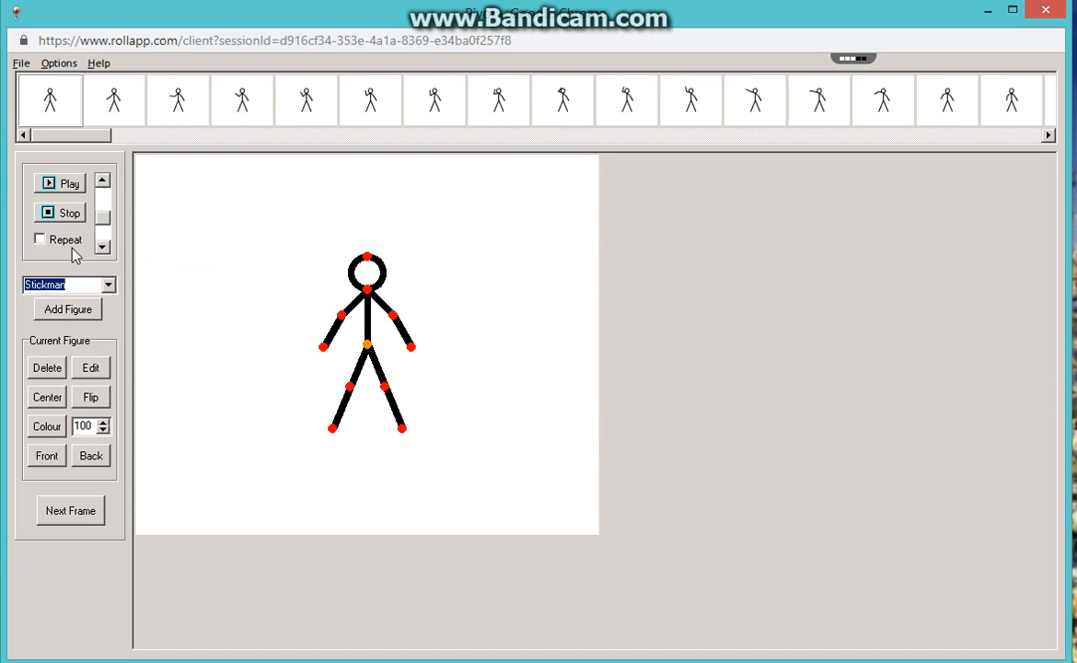
Step through frames 1 to 9 of the animation to examine how the stickman's left-side arm is raised to its head.
click(52, 111)
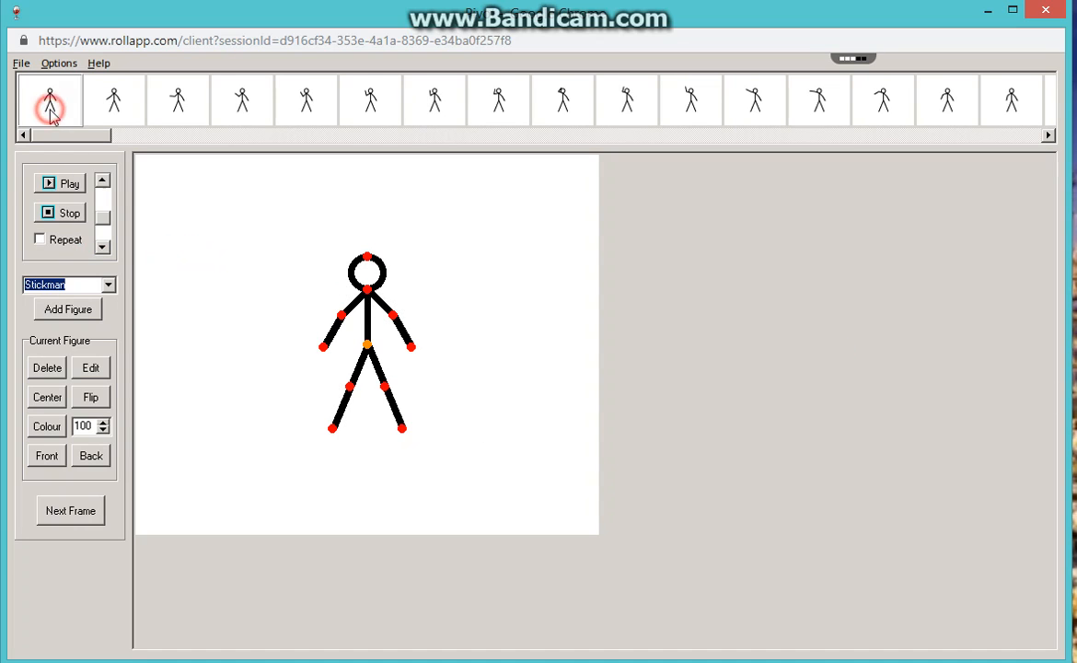
click(108, 111)
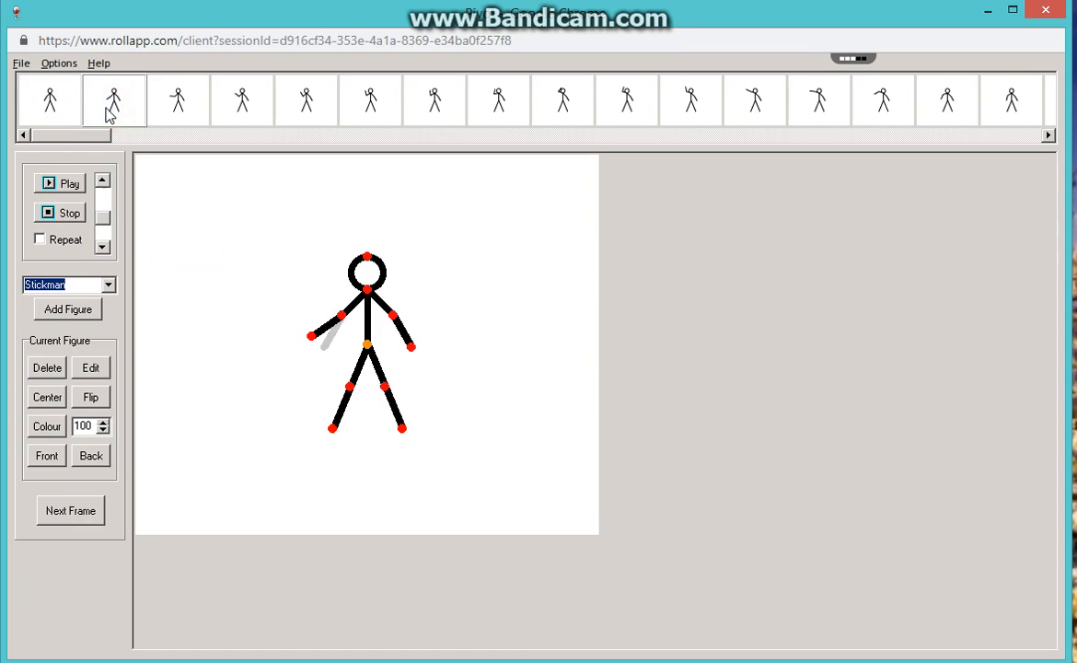
click(178, 107)
click(225, 107)
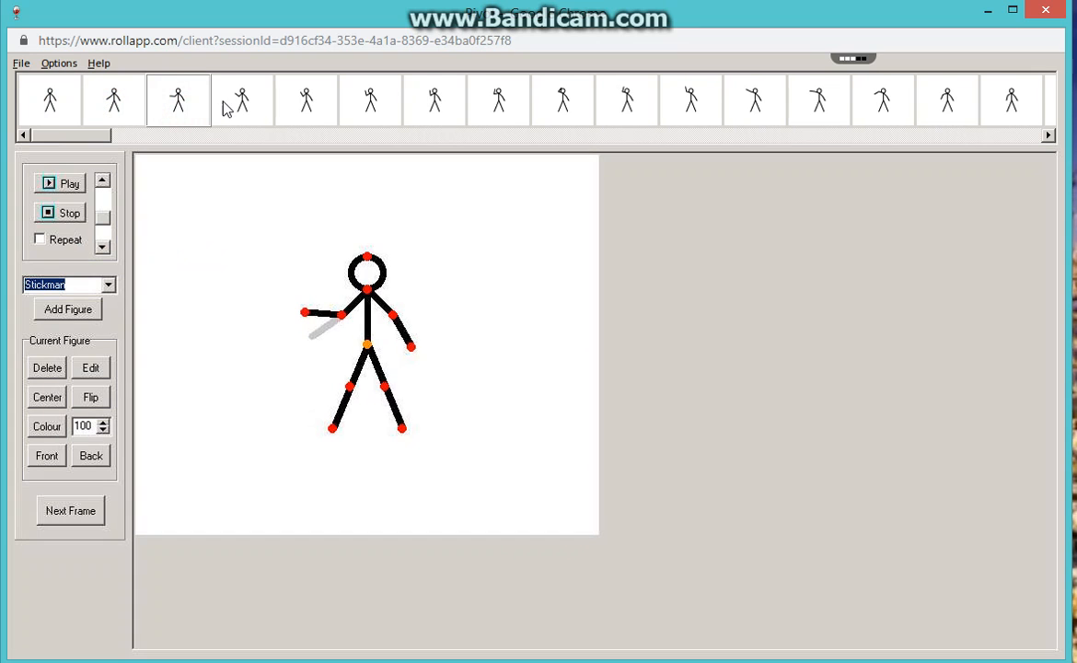
click(320, 117)
click(366, 116)
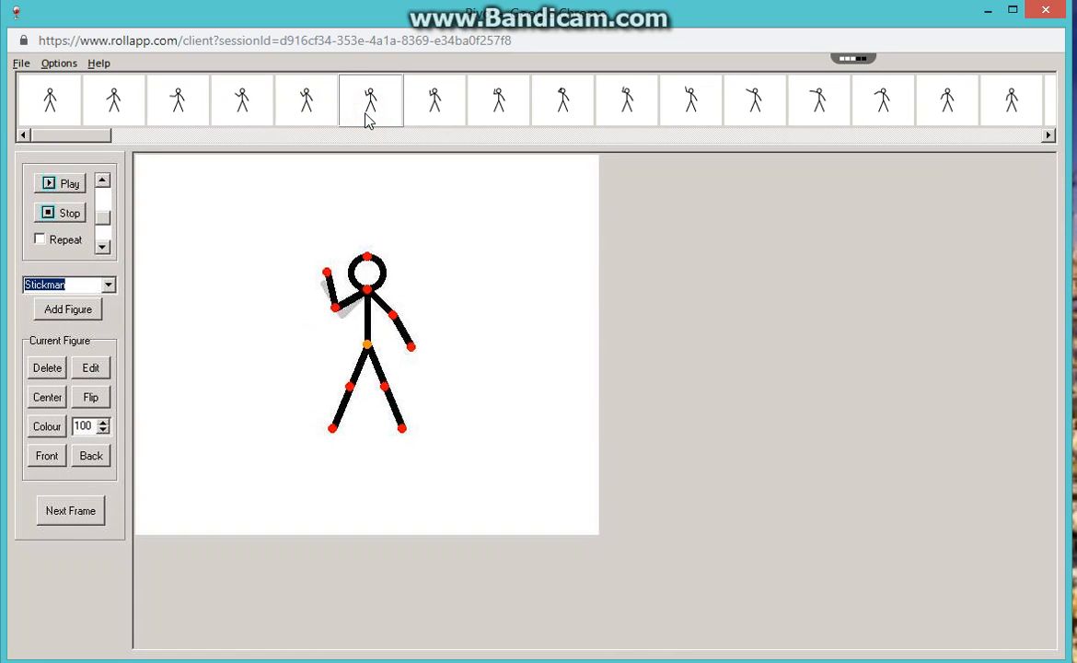
click(438, 107)
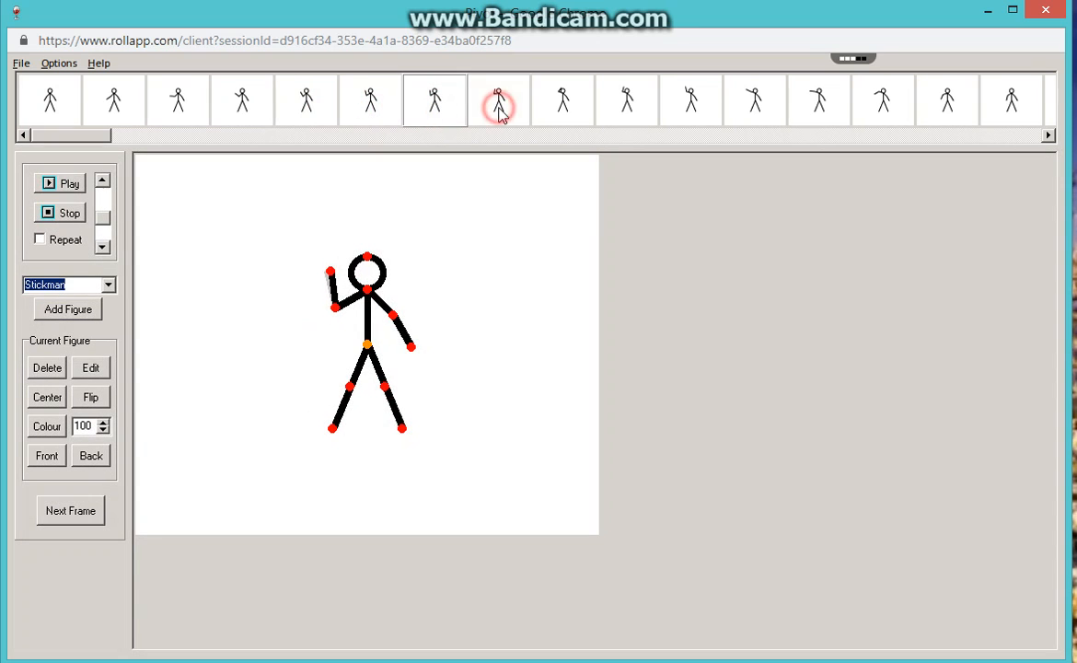
click(499, 108)
click(572, 113)
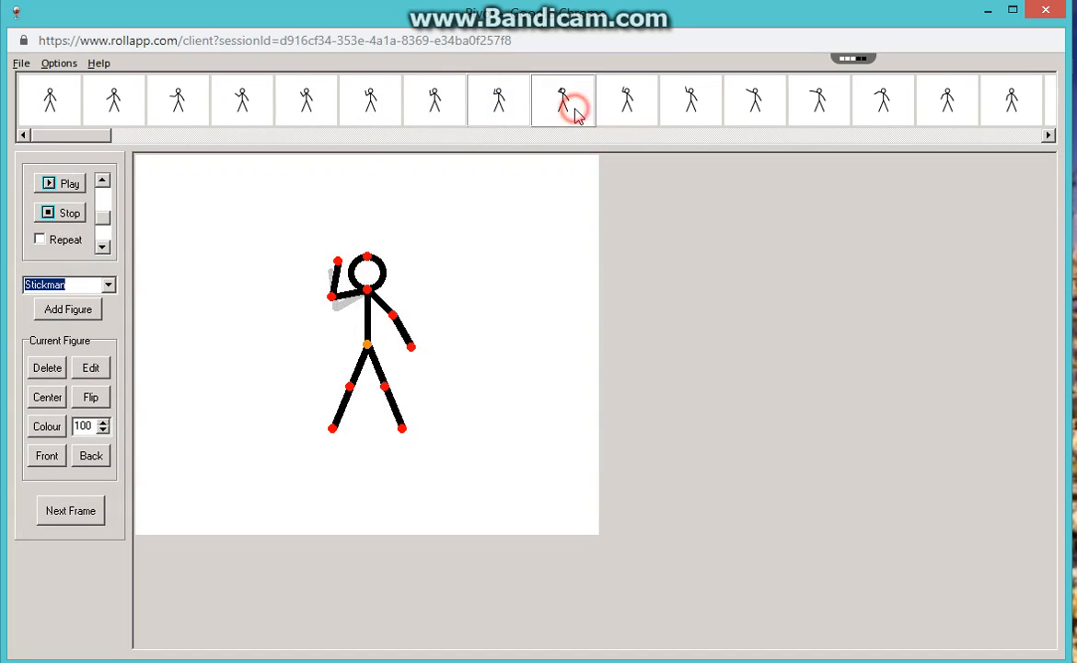
Examine frames 10 to 20 one by one to follow the left-side arm's outward and downward swing and both arms' lowered poses.
click(621, 109)
click(692, 110)
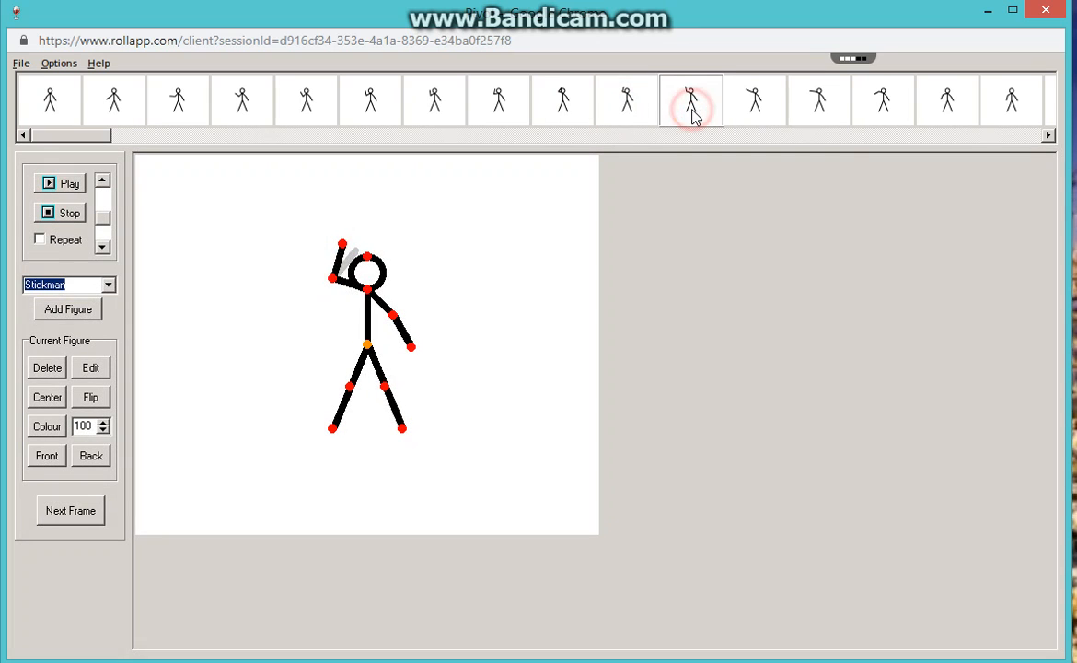
click(739, 110)
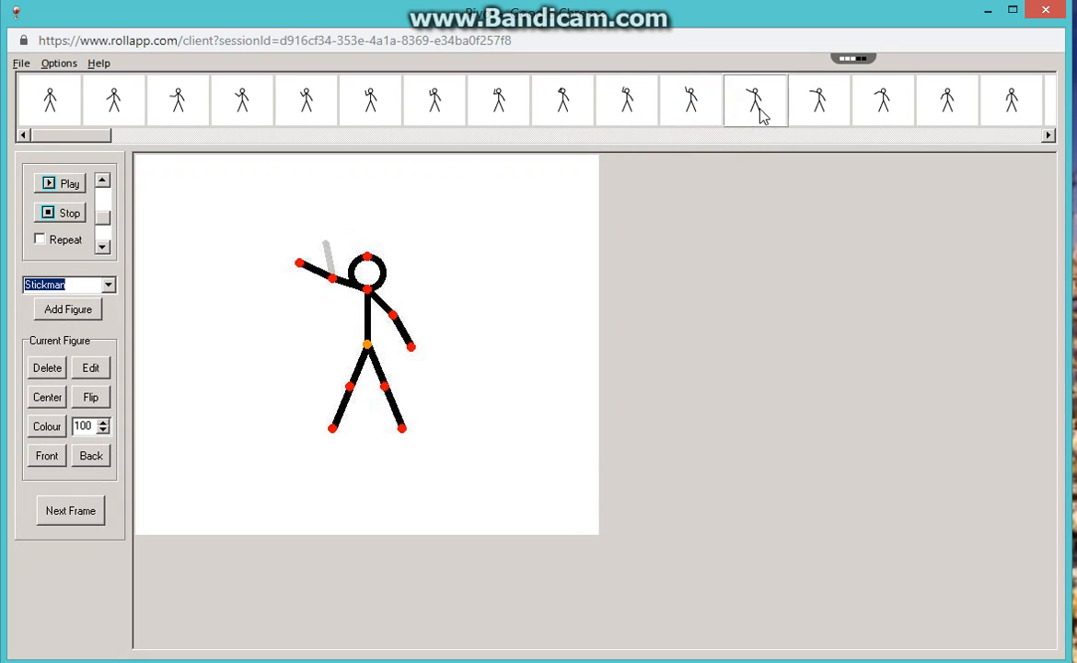
click(816, 112)
click(879, 115)
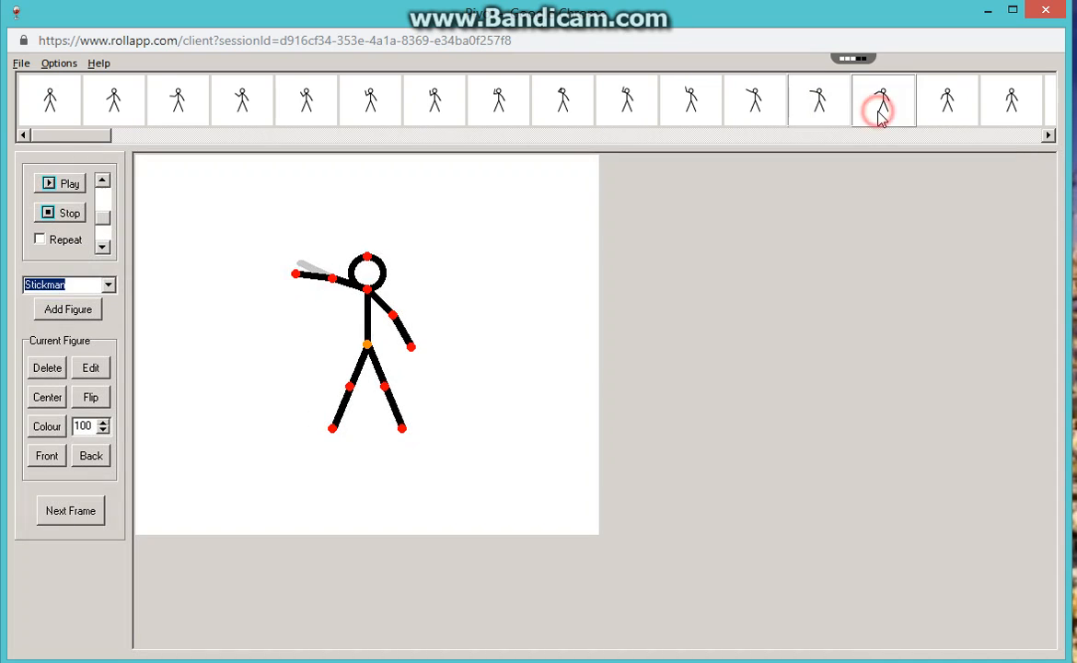
click(950, 115)
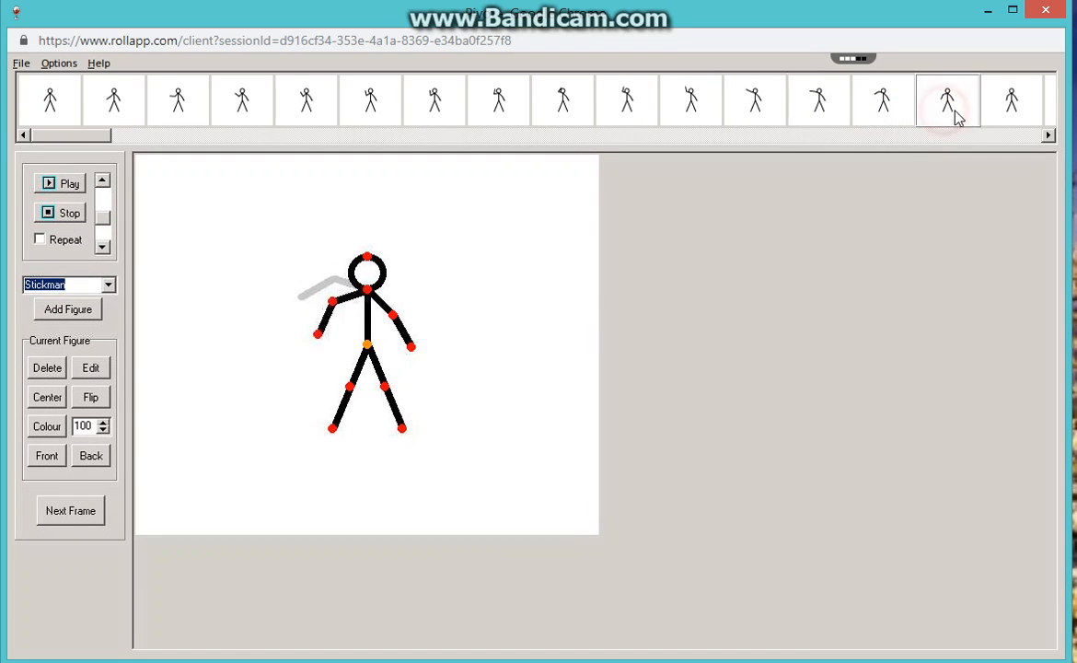
click(1014, 109)
click(1048, 135)
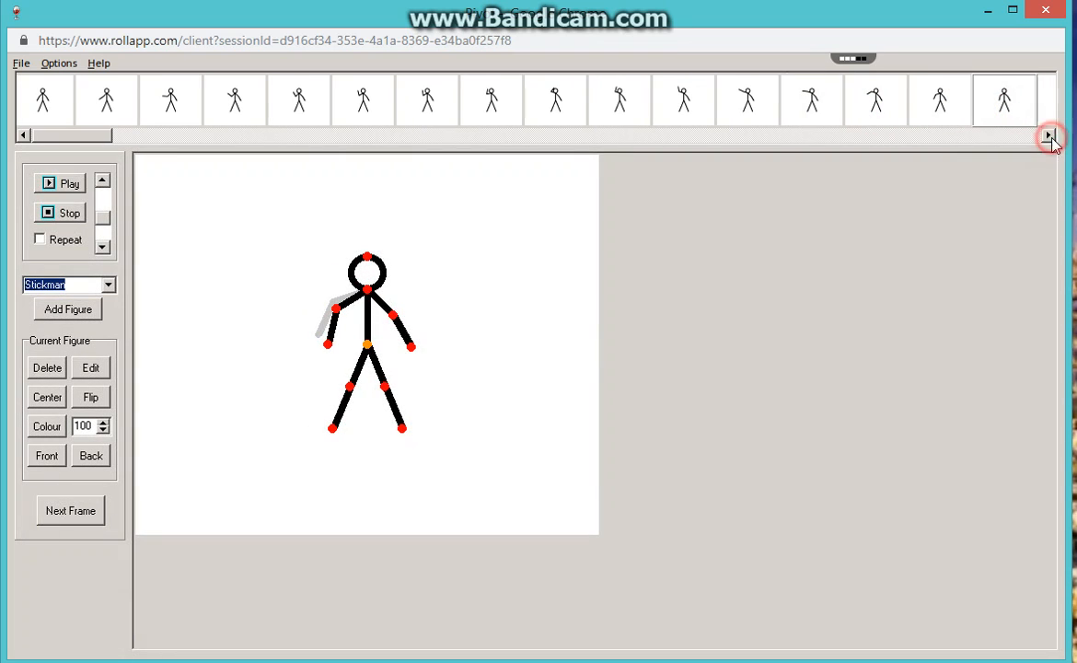
click(1048, 136)
click(1048, 136)
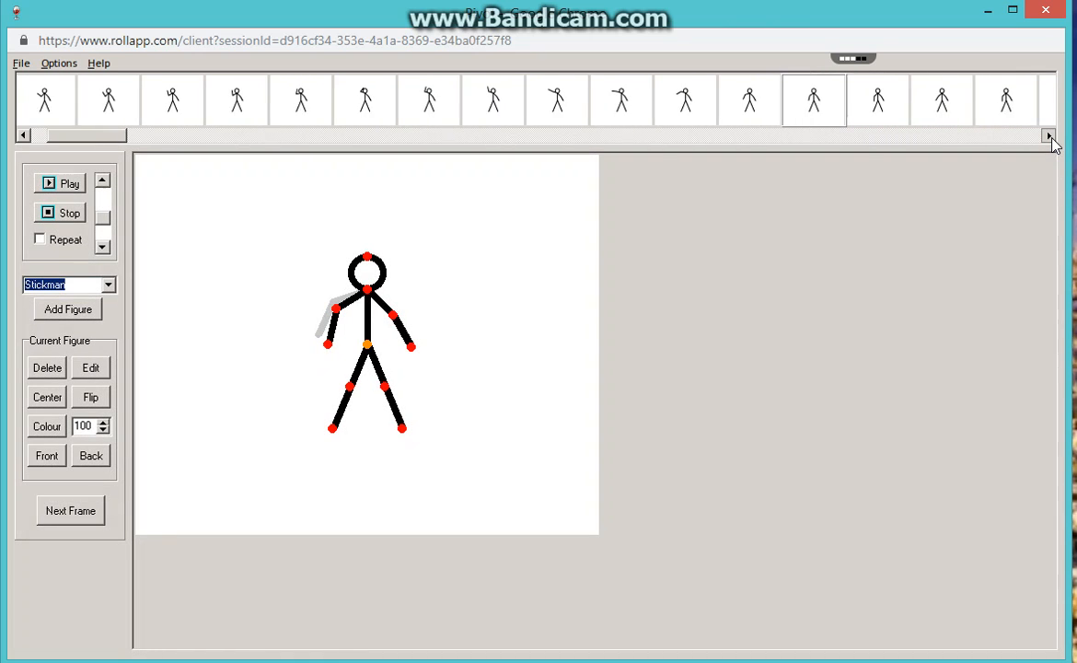
click(797, 108)
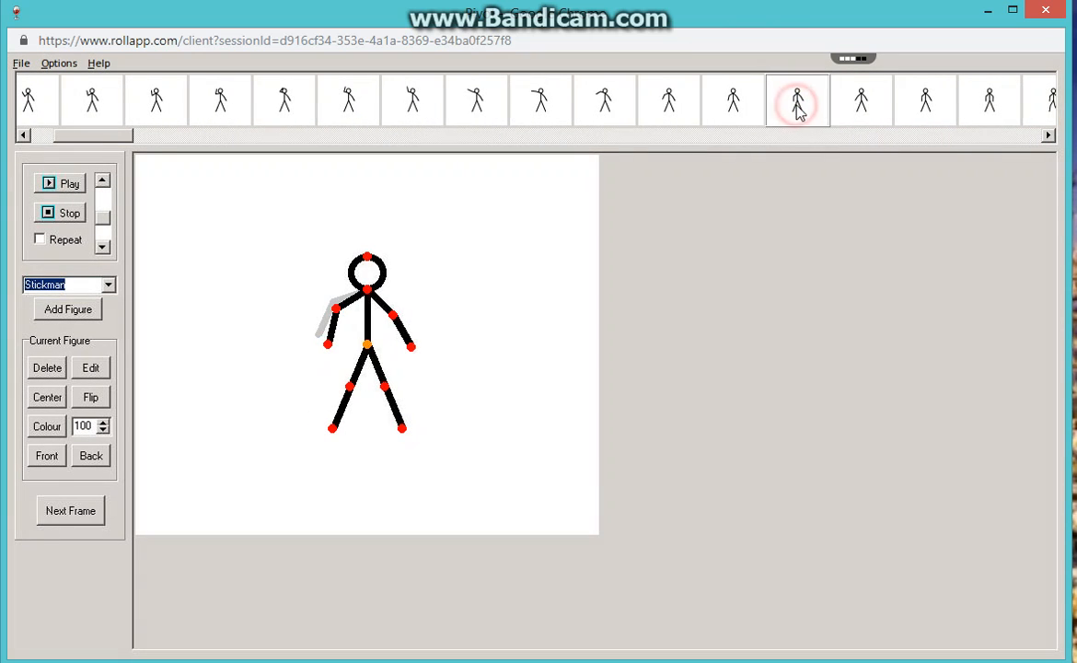
click(860, 103)
click(929, 107)
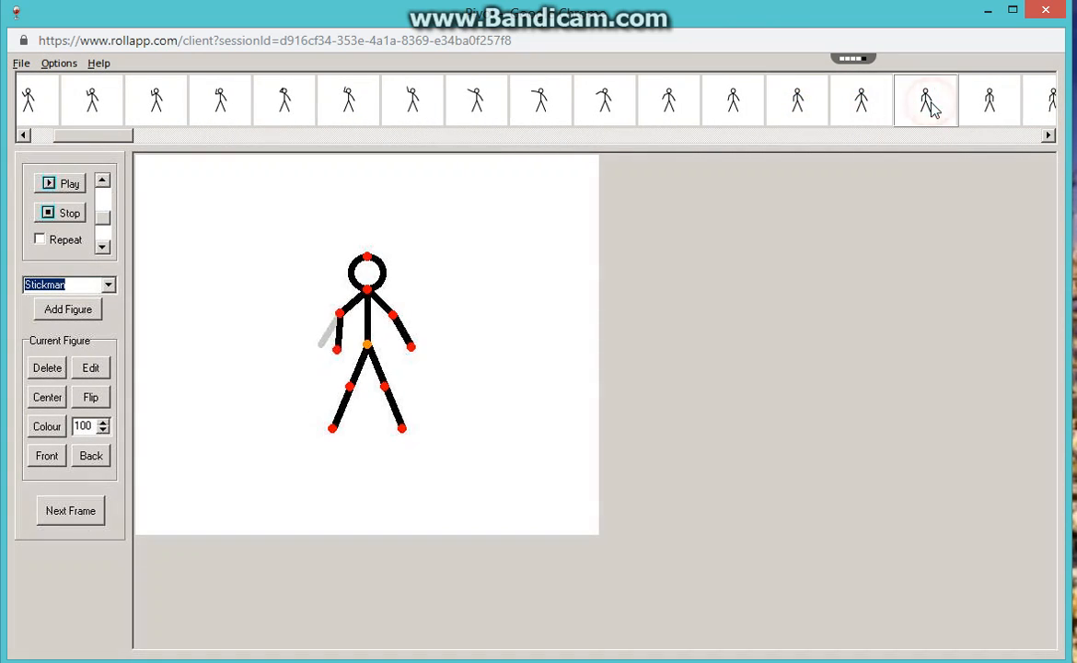
click(987, 111)
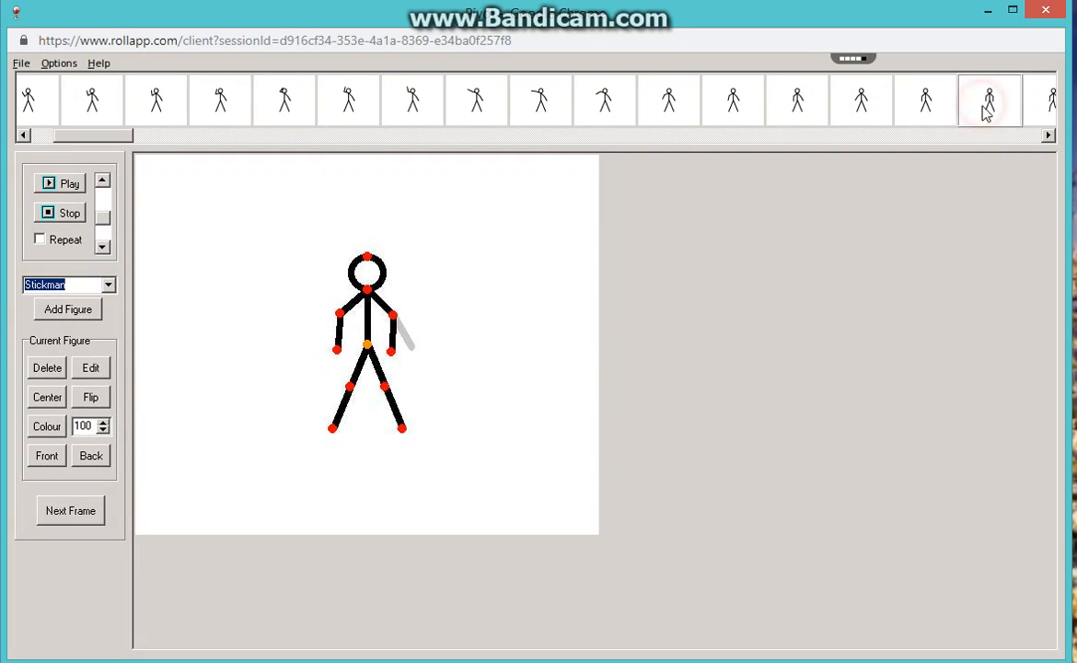
Review frames 21 to 30 in order to examine the stickman's leg and head movement.
click(1047, 136)
click(889, 106)
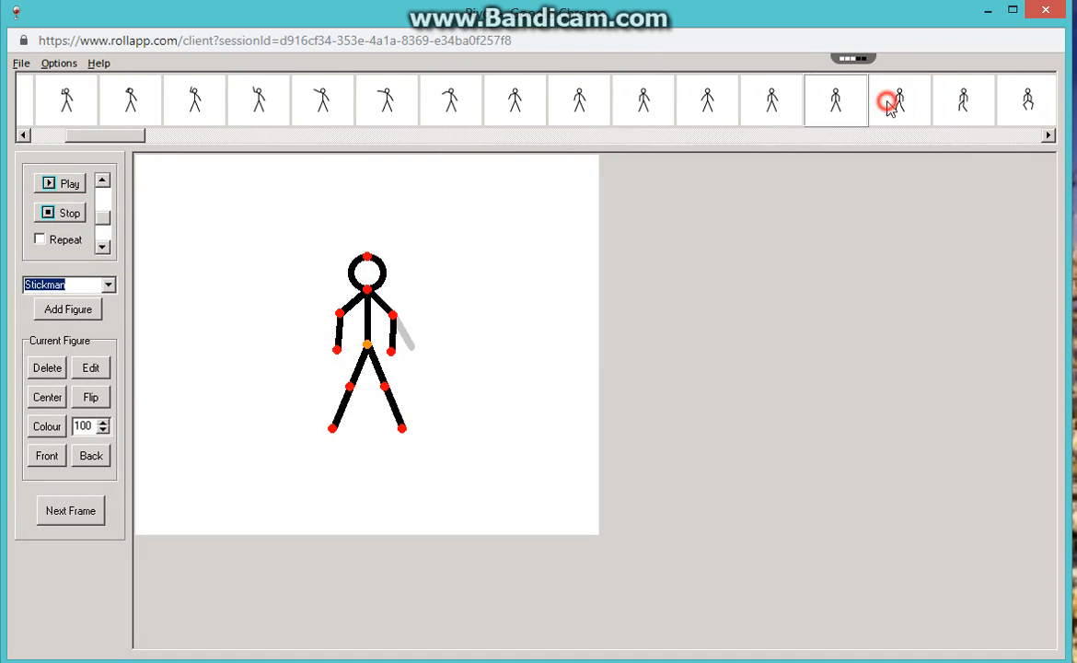
click(1050, 136)
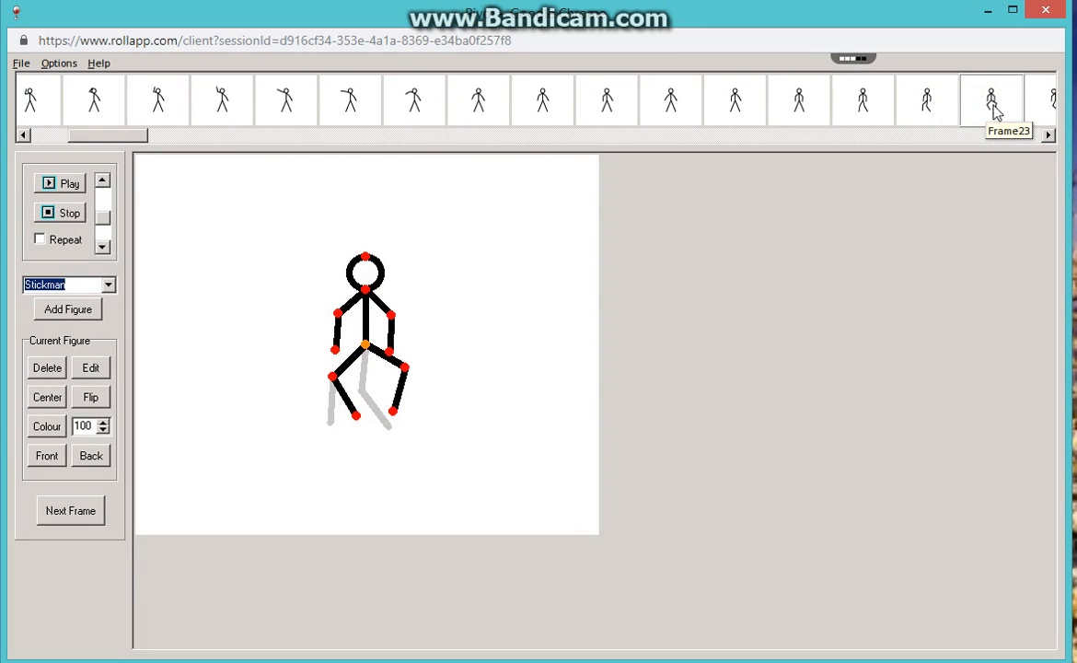
click(1049, 138)
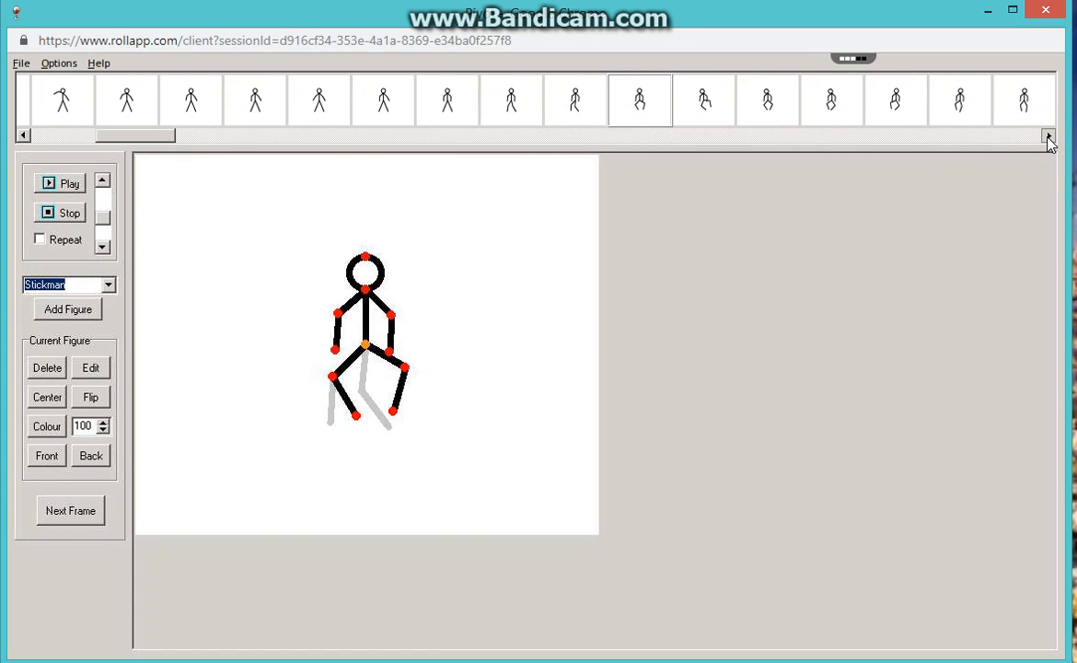
click(651, 103)
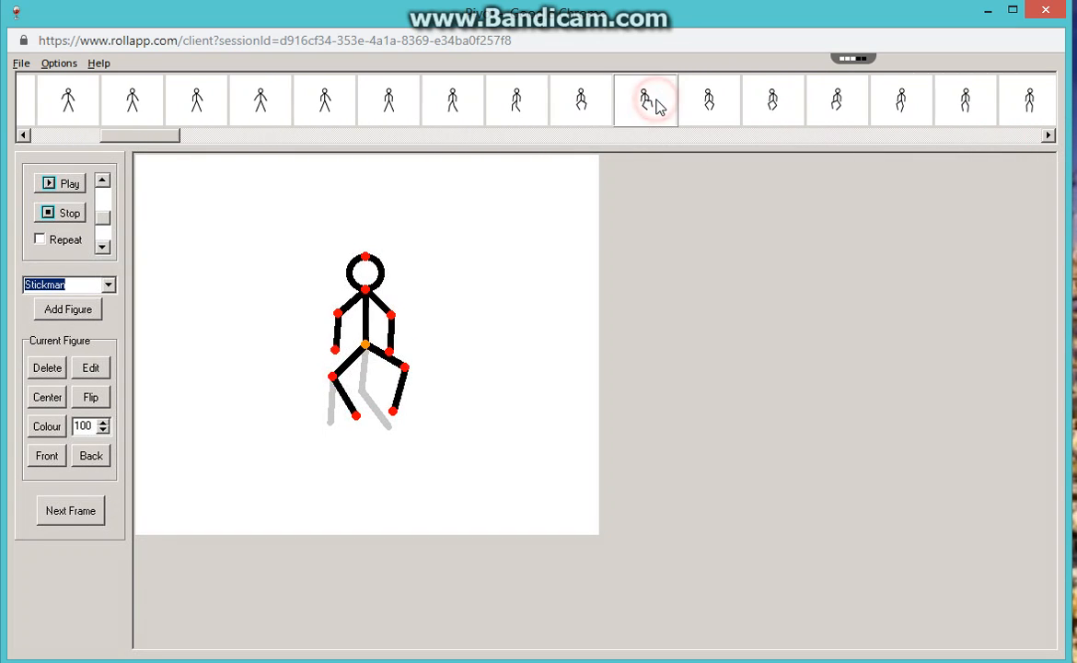
click(704, 112)
click(774, 106)
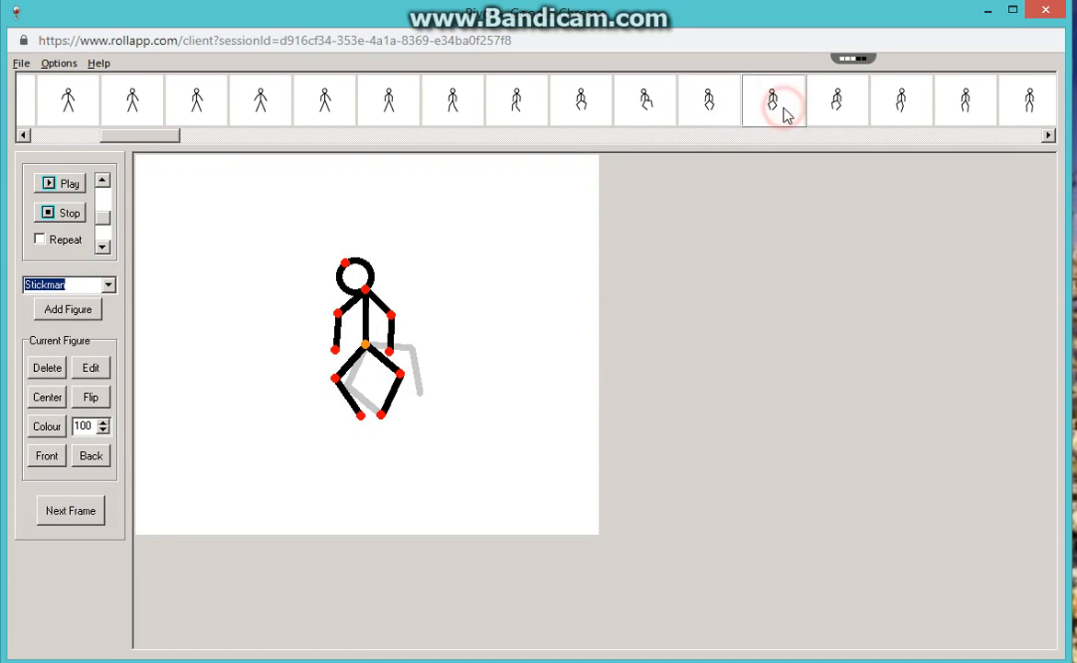
click(846, 107)
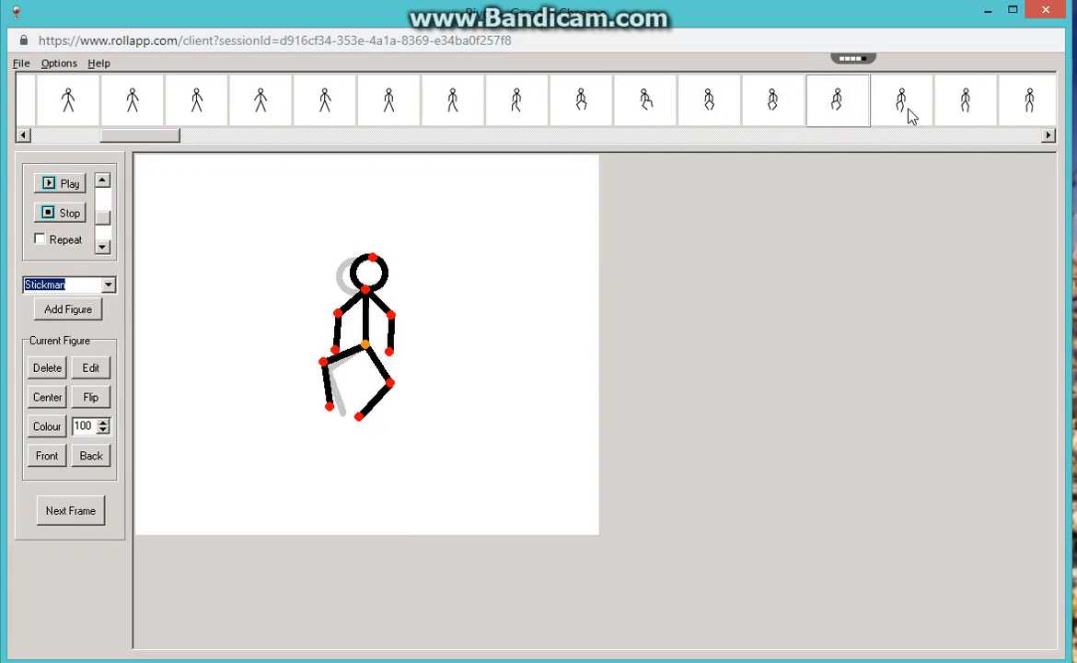
click(908, 114)
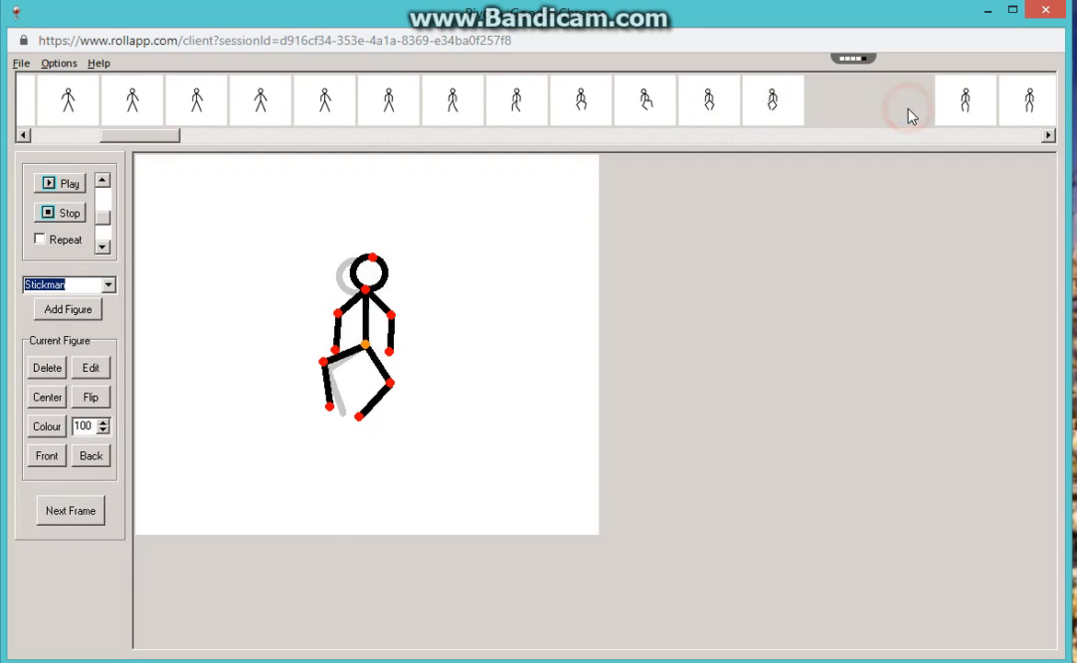
click(958, 111)
click(1009, 109)
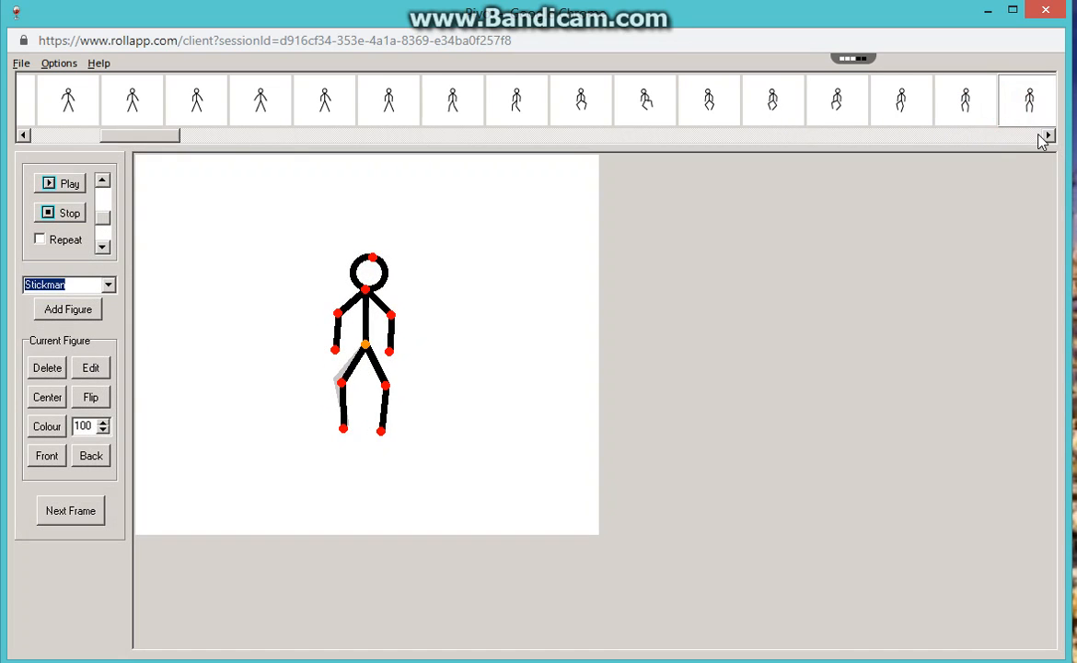
Step through frames 31 to 36 to examine how the stickman's right-side arm is raised outward.
click(1049, 138)
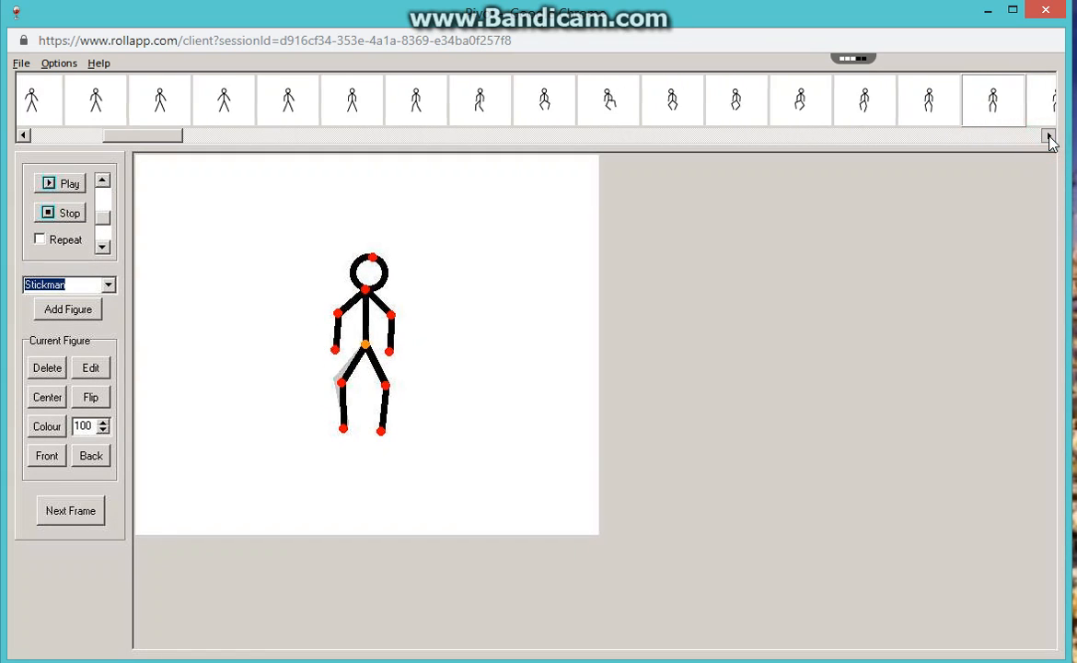
click(1049, 138)
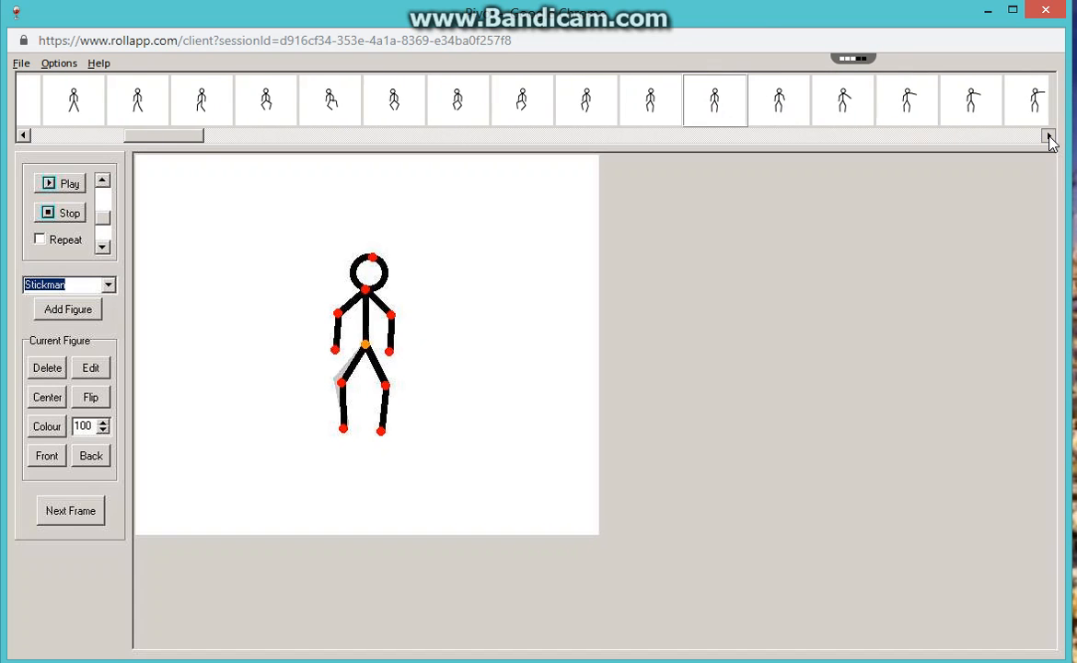
click(753, 103)
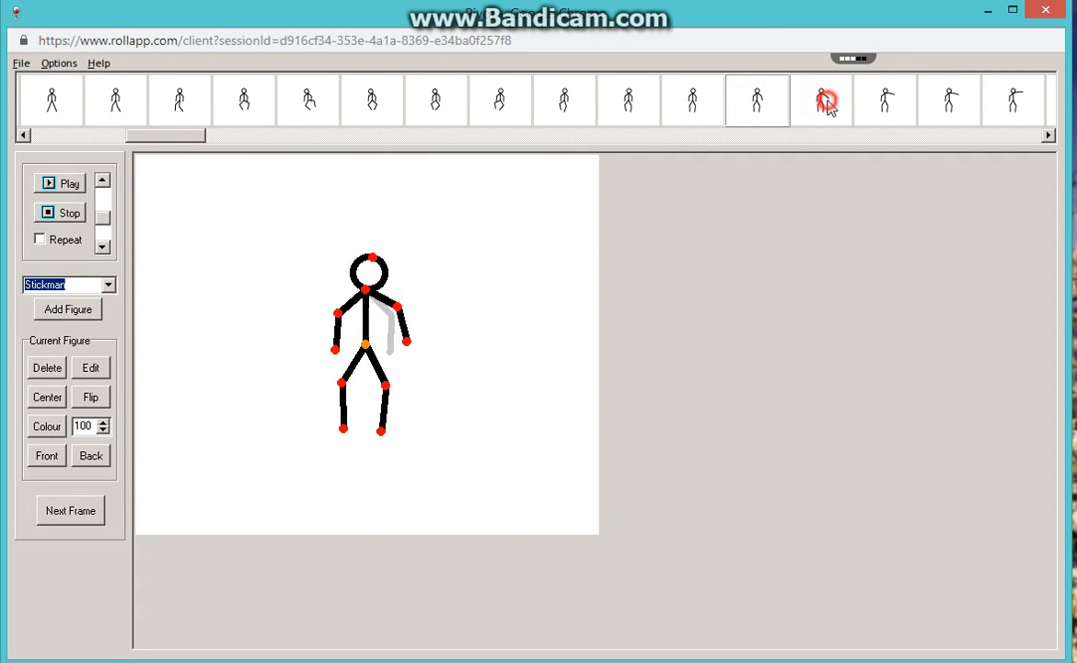
click(826, 104)
click(879, 101)
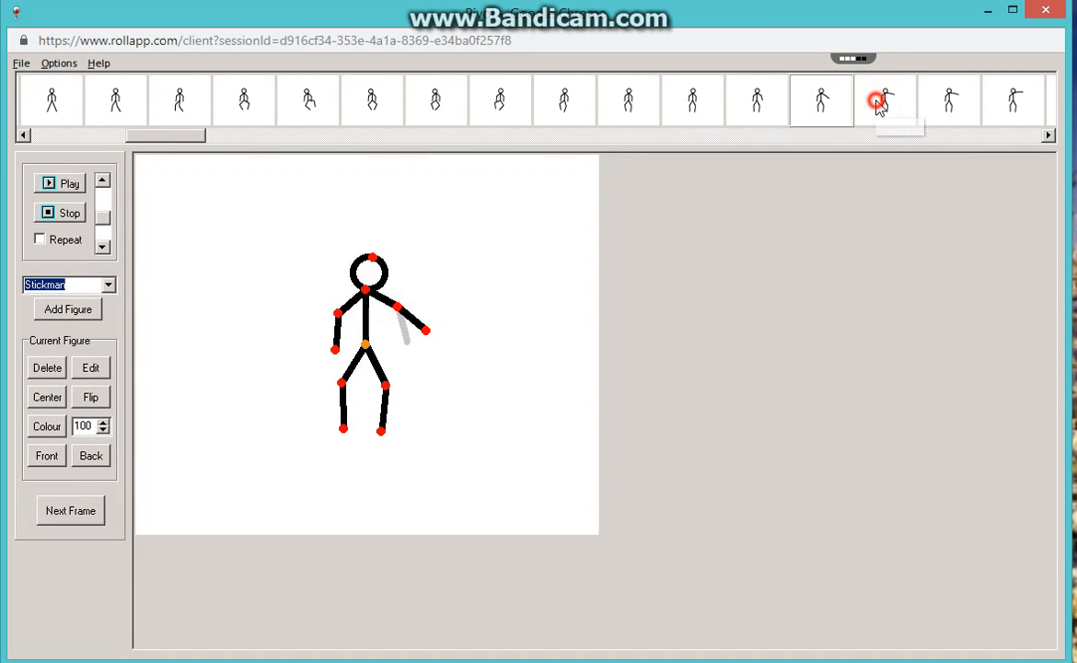
click(944, 106)
click(1048, 136)
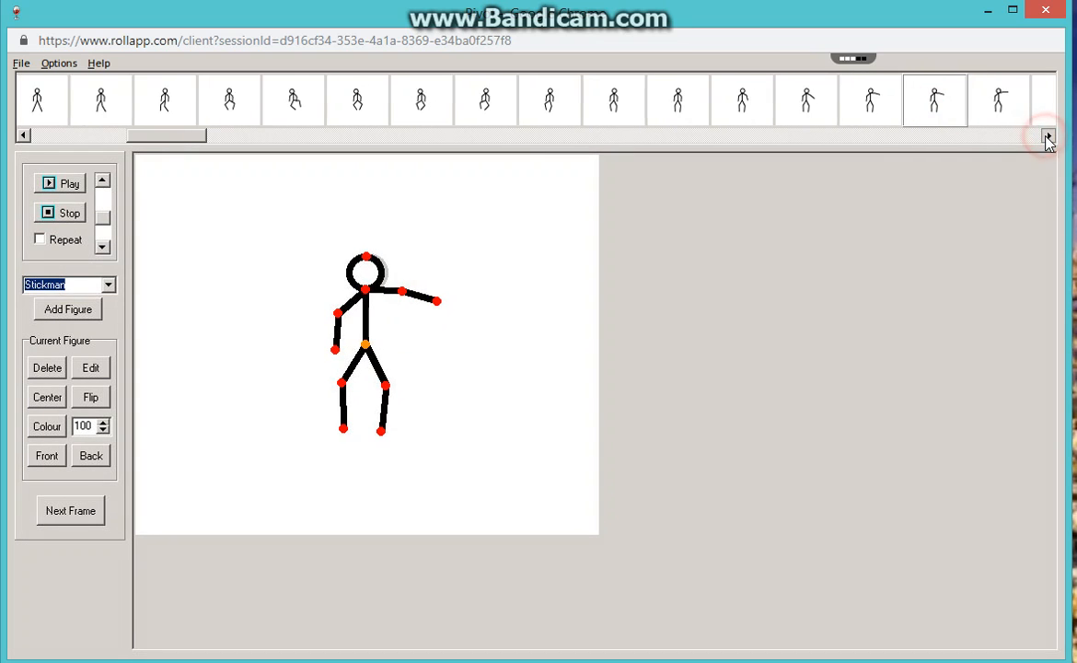
click(877, 106)
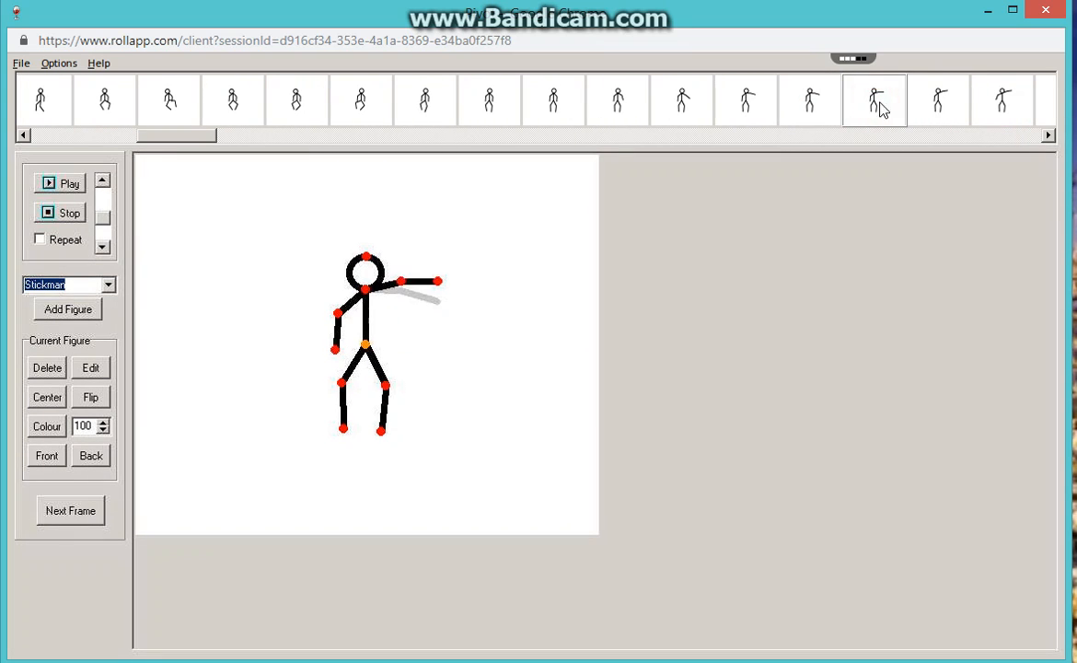
click(936, 106)
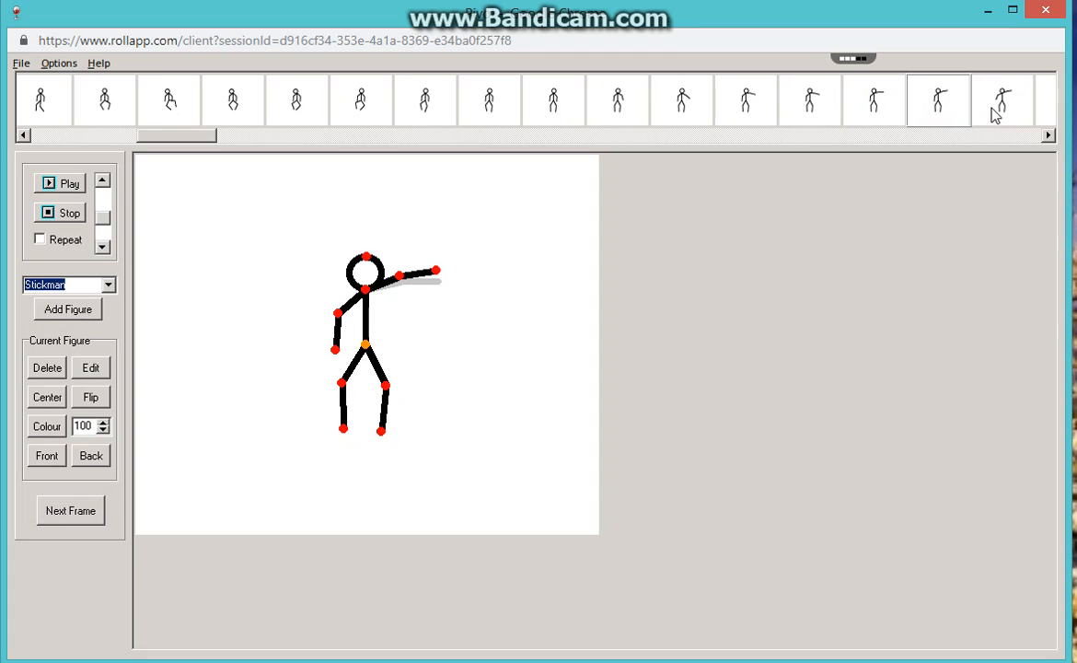
Examine frames 37 to 42 in order, following the left-side arm's outward raise and the start of the next leg movement.
click(994, 113)
click(1048, 136)
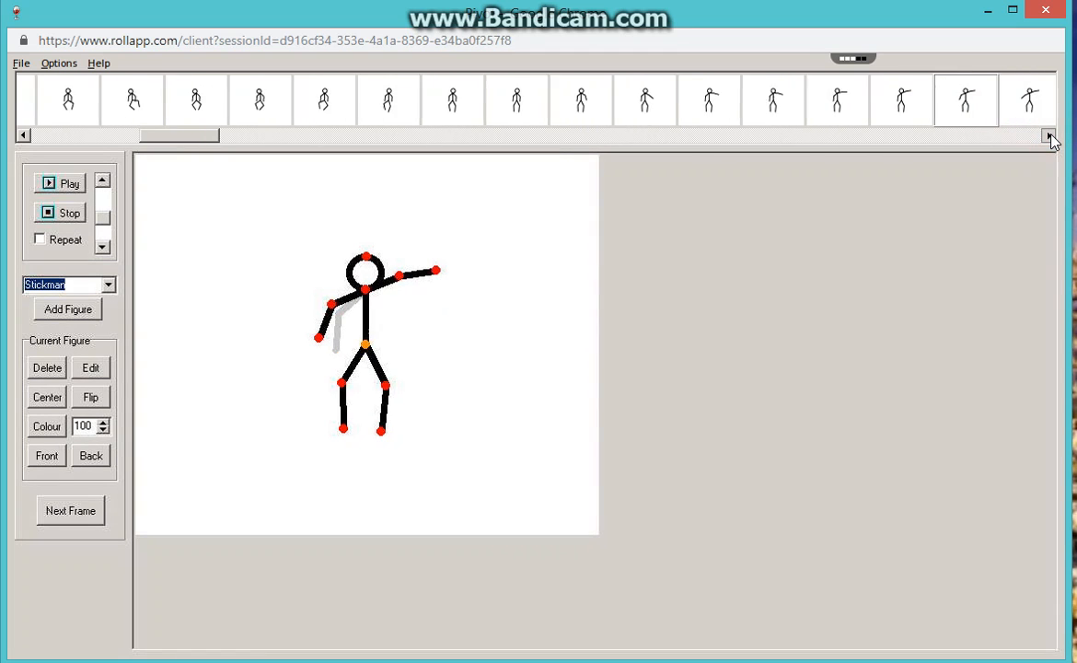
click(1048, 137)
click(874, 110)
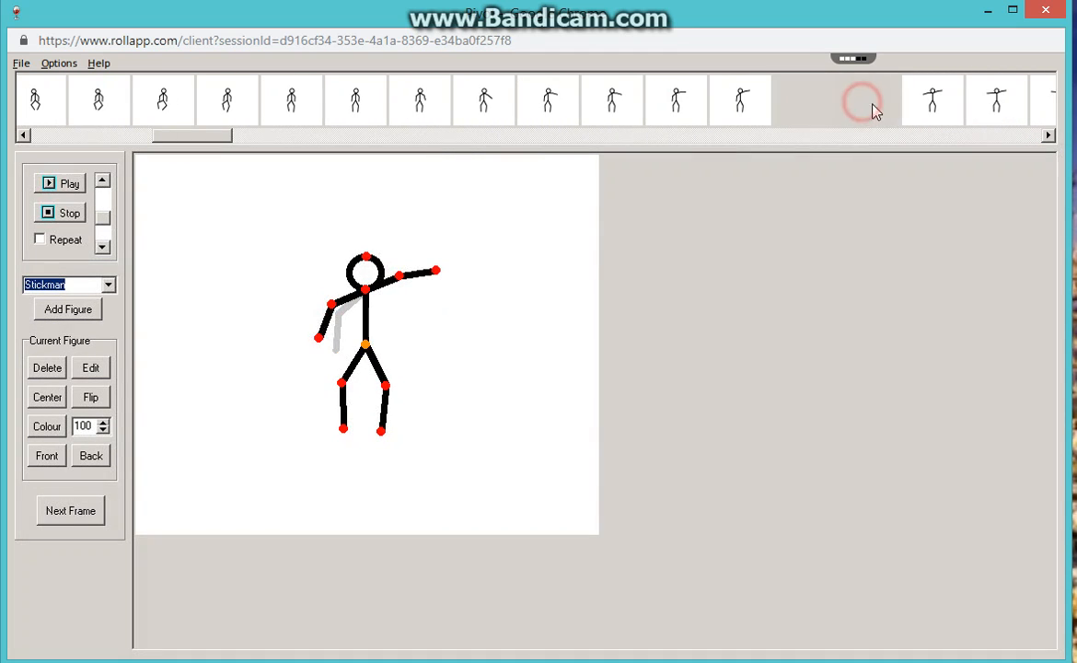
click(932, 107)
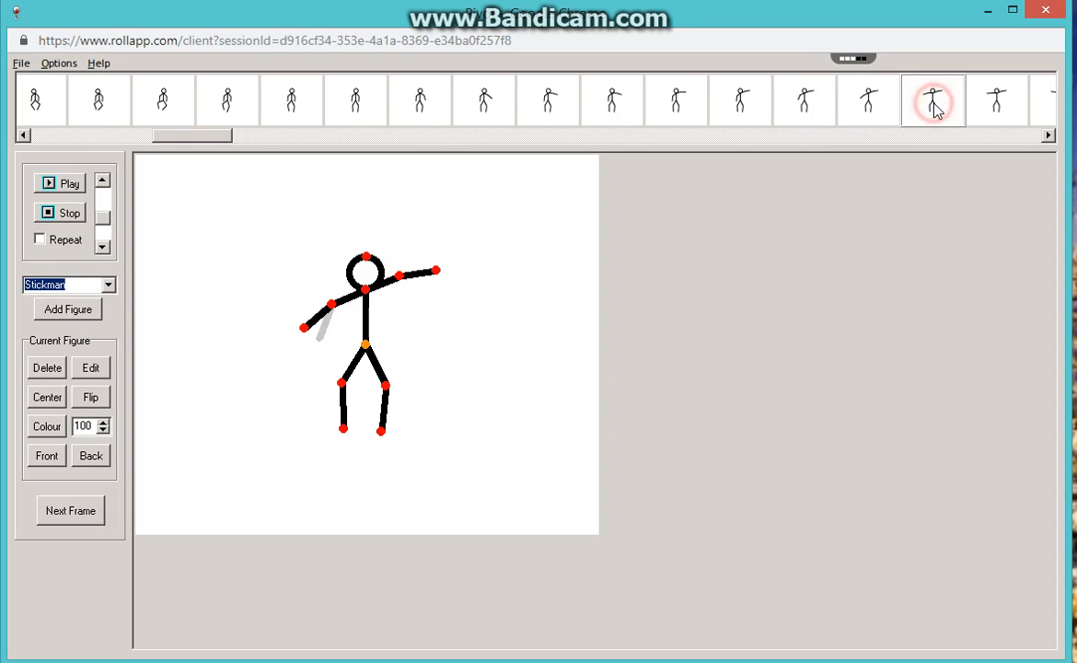
click(994, 112)
click(1048, 136)
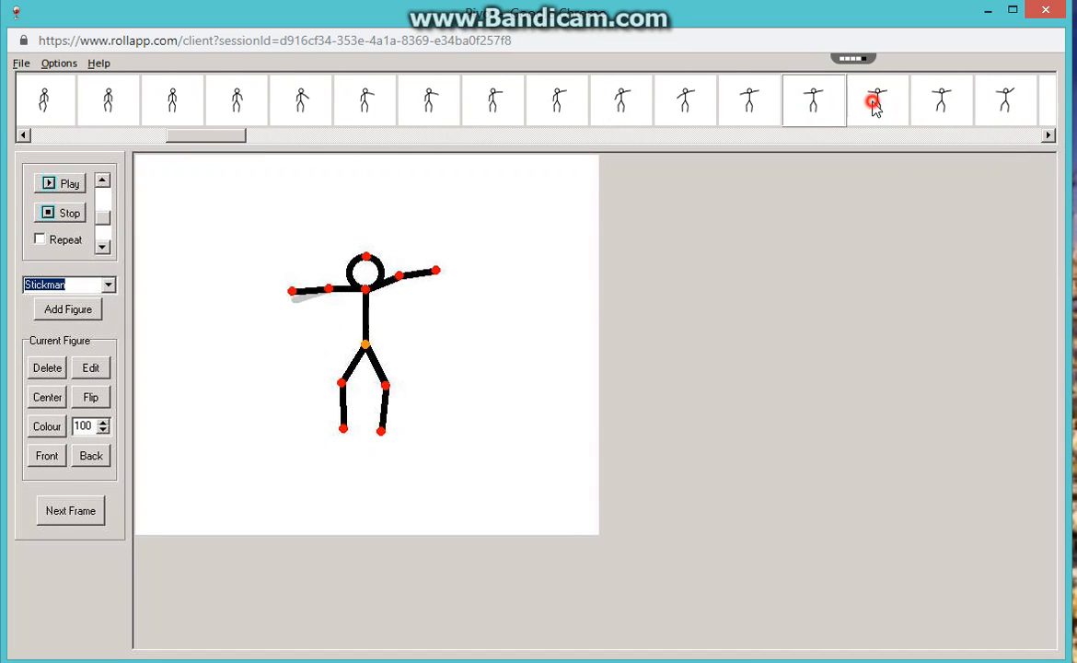
click(875, 104)
click(939, 104)
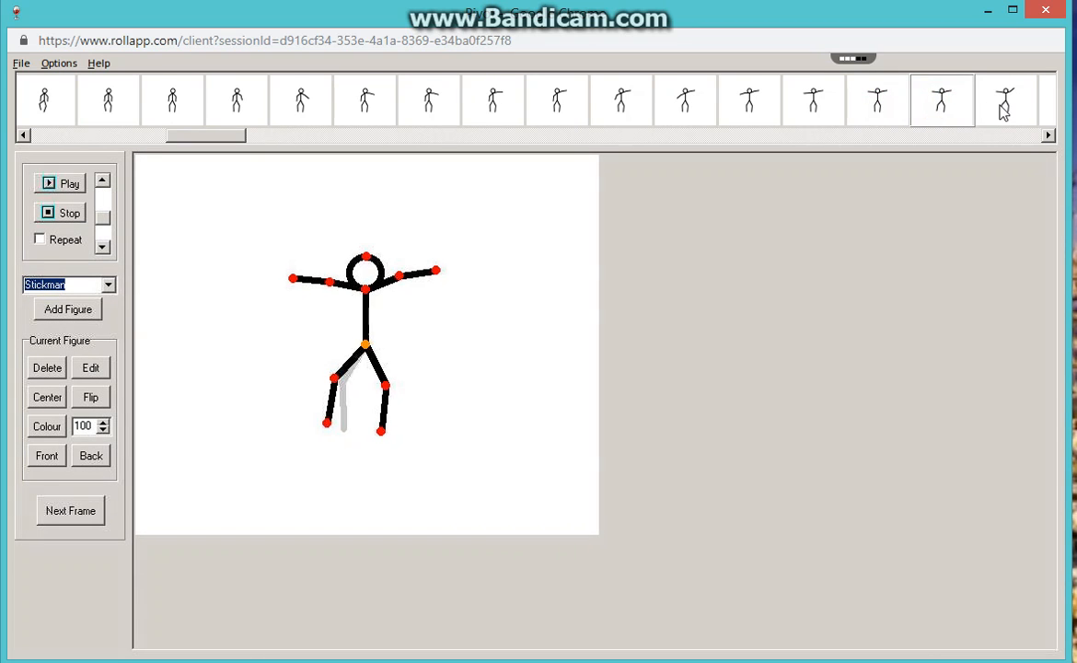
Step through frames 43 to 46 to examine how both forearms lift and the legs spread outward.
click(1003, 110)
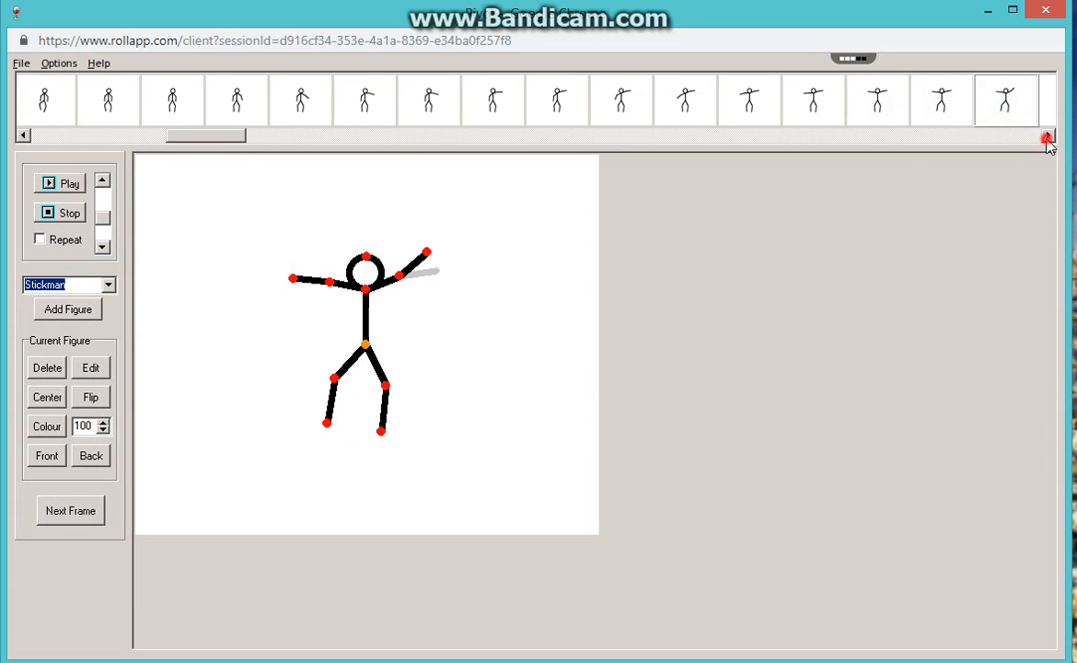
click(1046, 138)
click(1046, 138)
click(1046, 138)
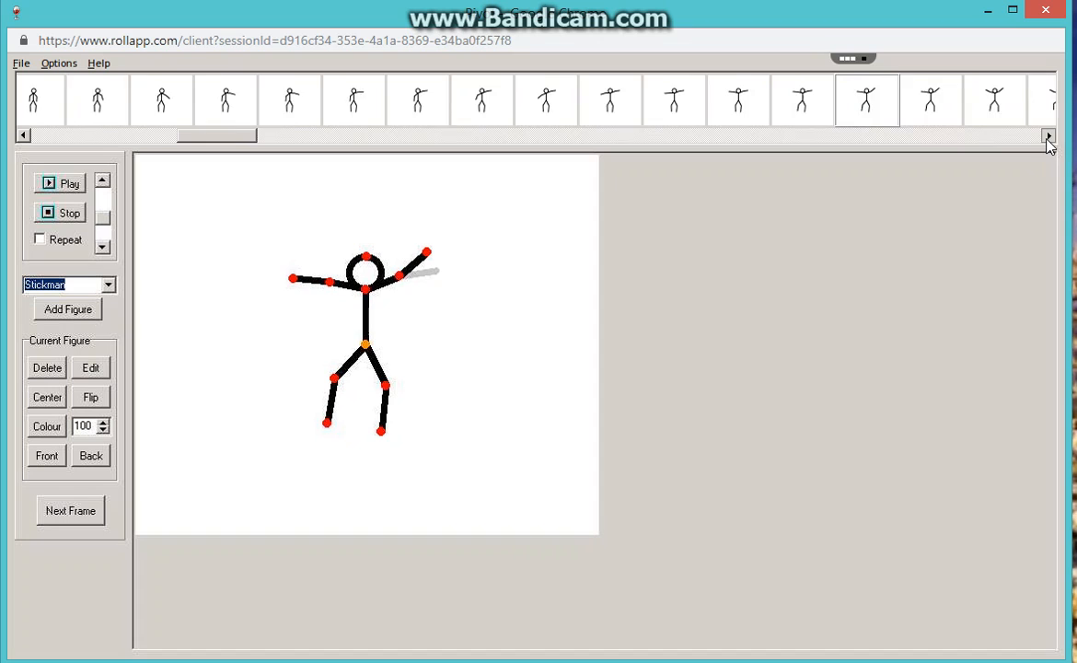
click(872, 107)
click(952, 105)
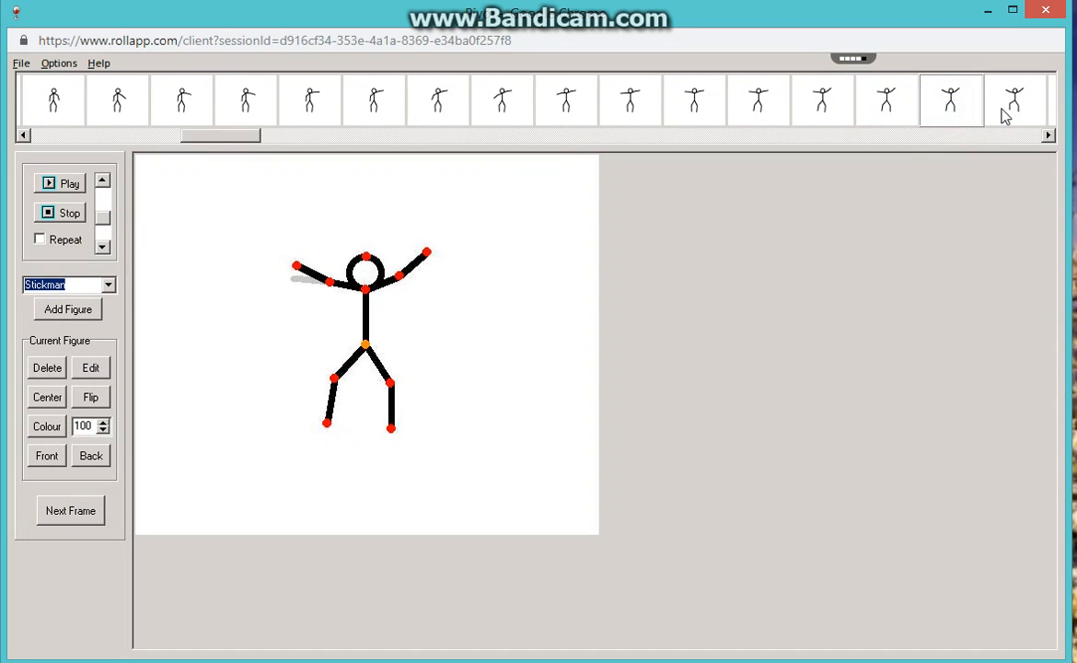
click(1005, 109)
Examine frames 47 to 51 in order, following both arms as they rise above the stickman's head.
click(1049, 136)
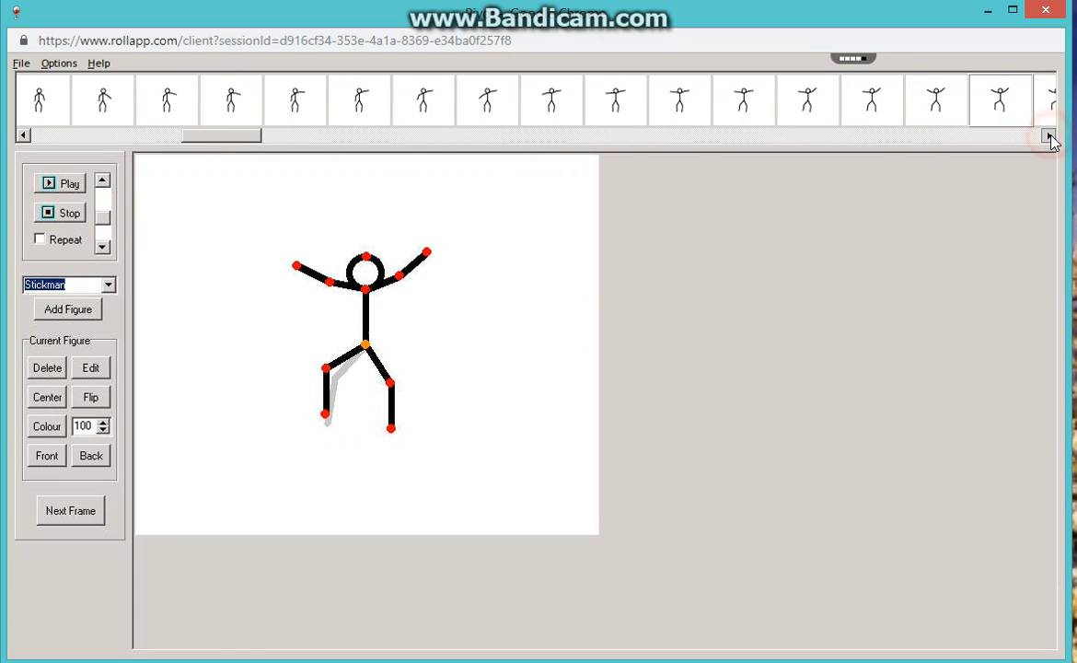
click(1048, 136)
click(1048, 136)
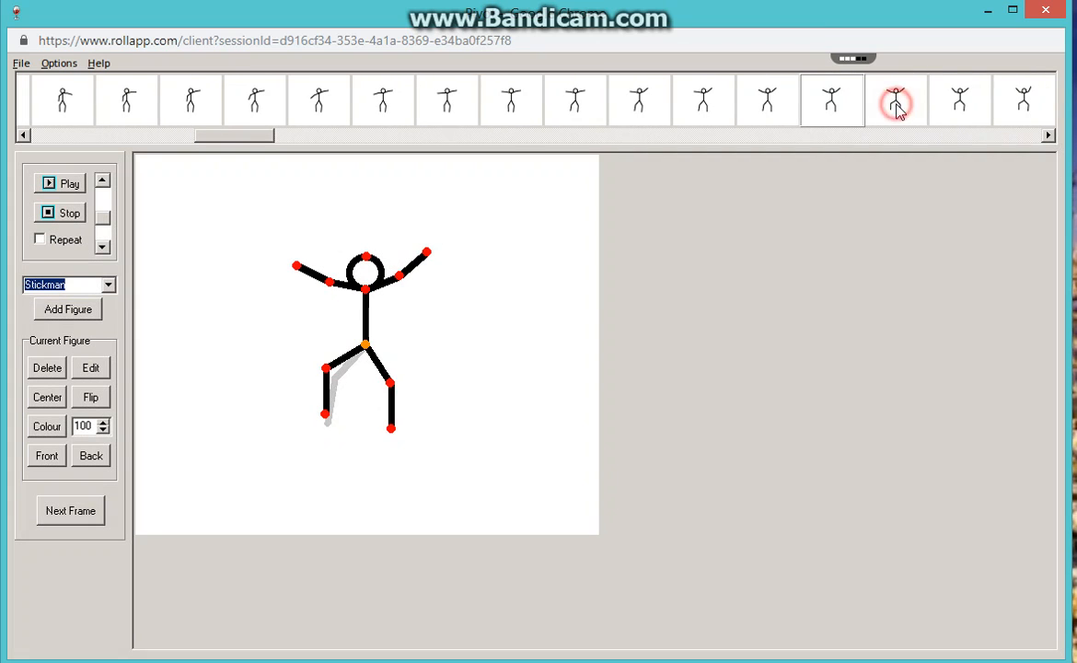
click(897, 106)
click(950, 111)
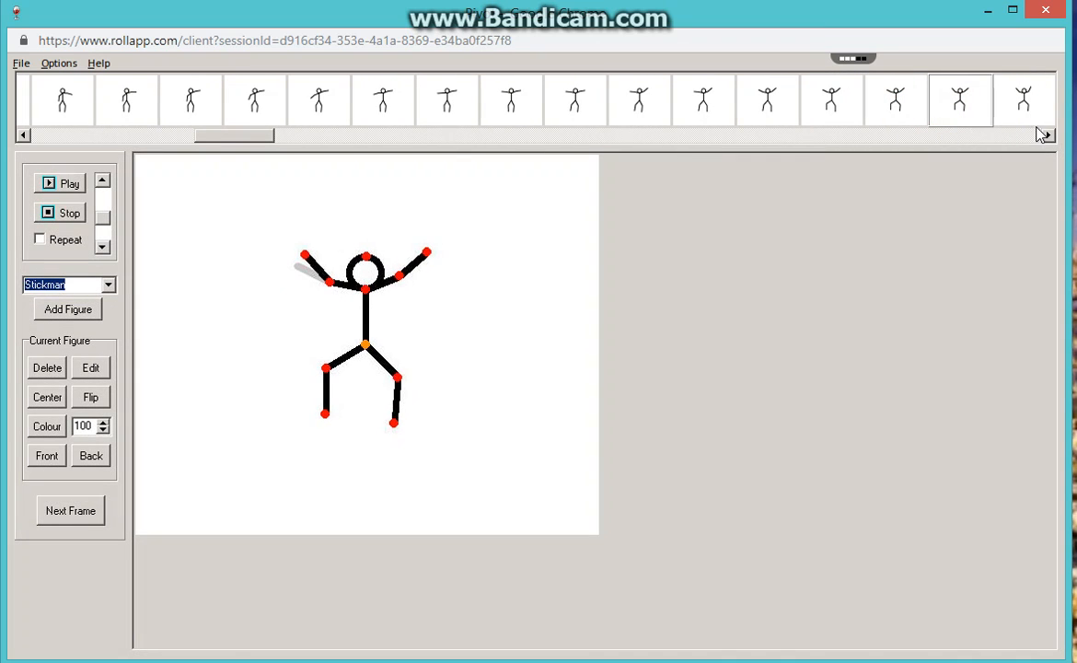
click(1022, 112)
click(1050, 139)
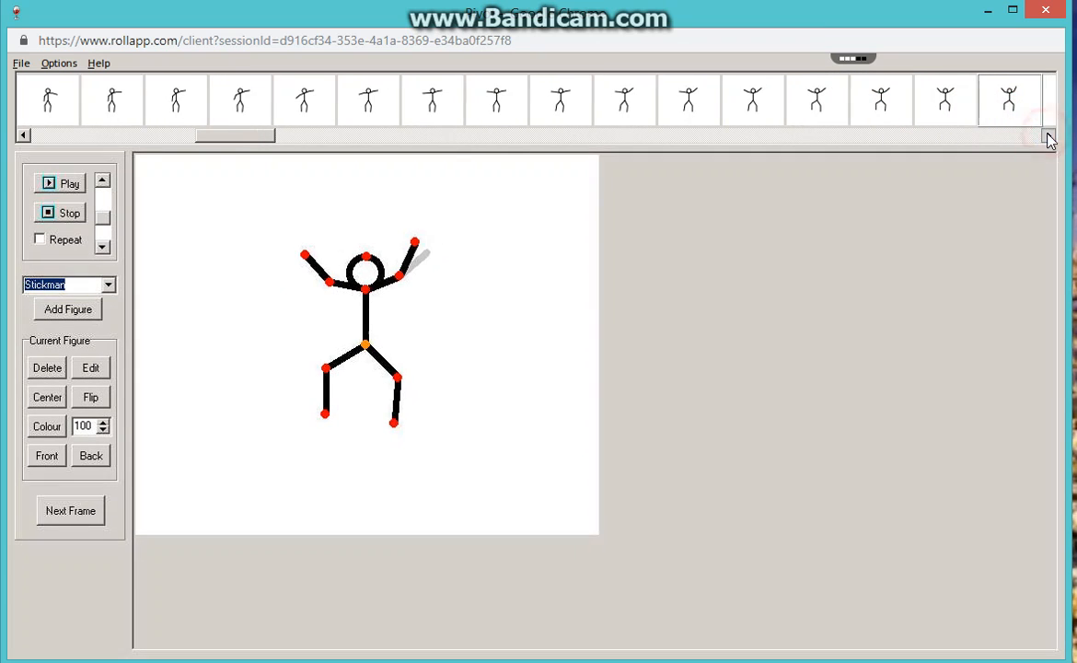
click(939, 111)
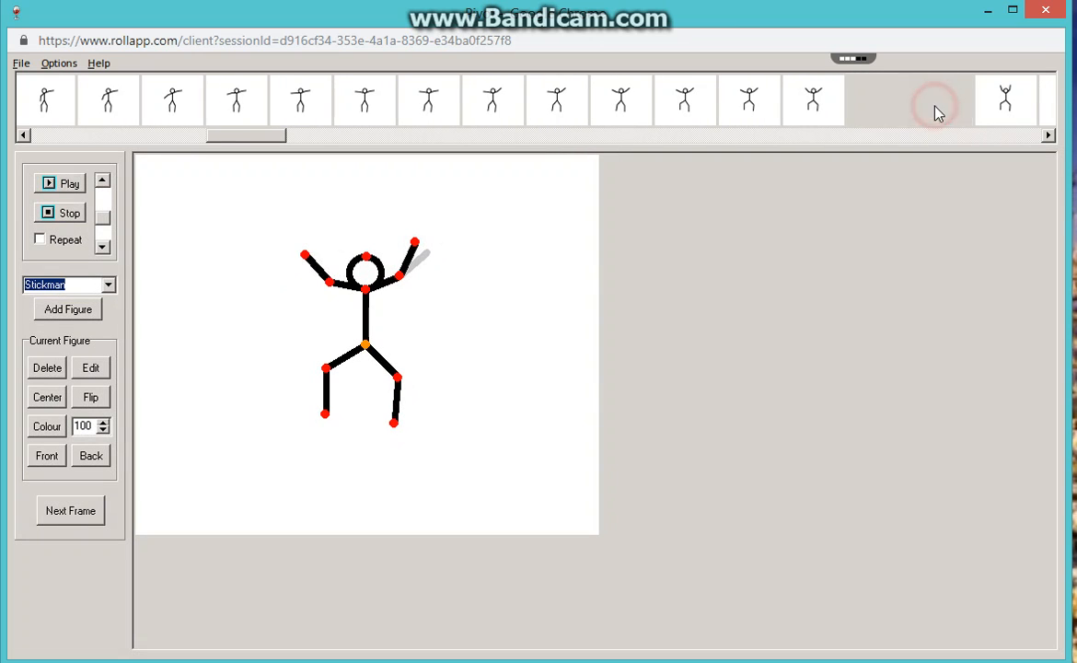
click(1004, 110)
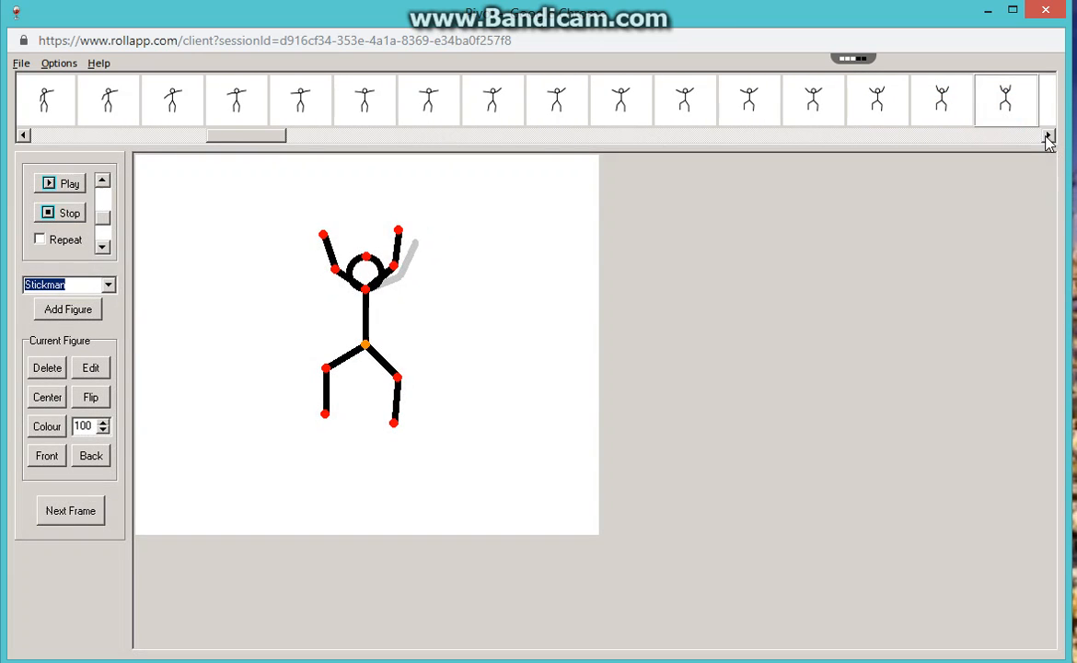
Review frames 52 to 55 one by one to examine the raised knees and the inward swing of the lower legs.
click(1049, 138)
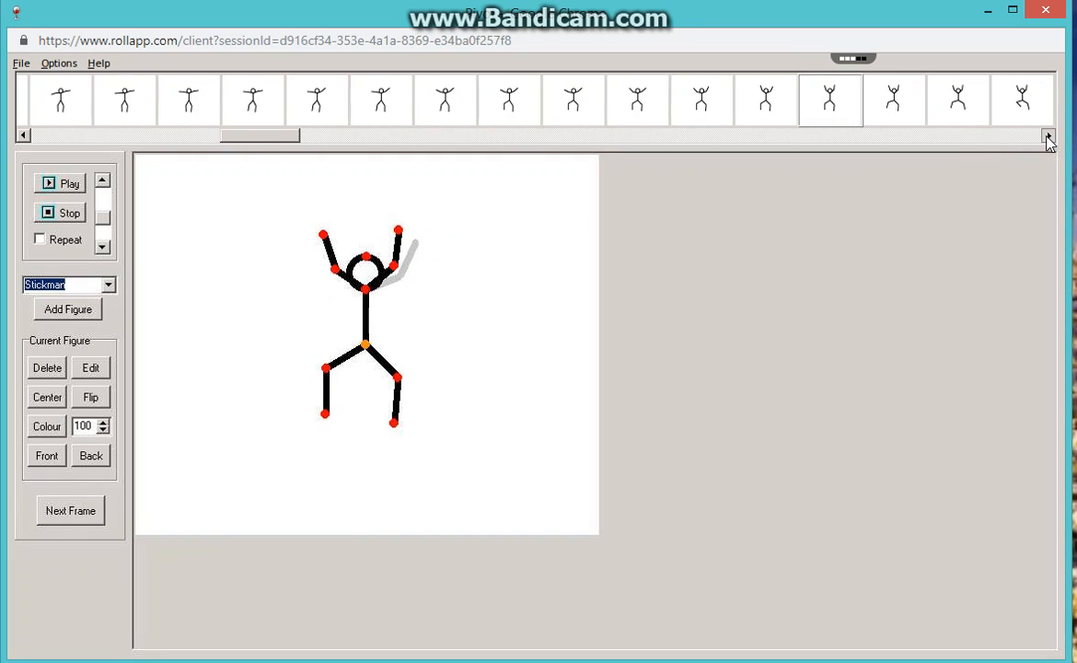
click(848, 106)
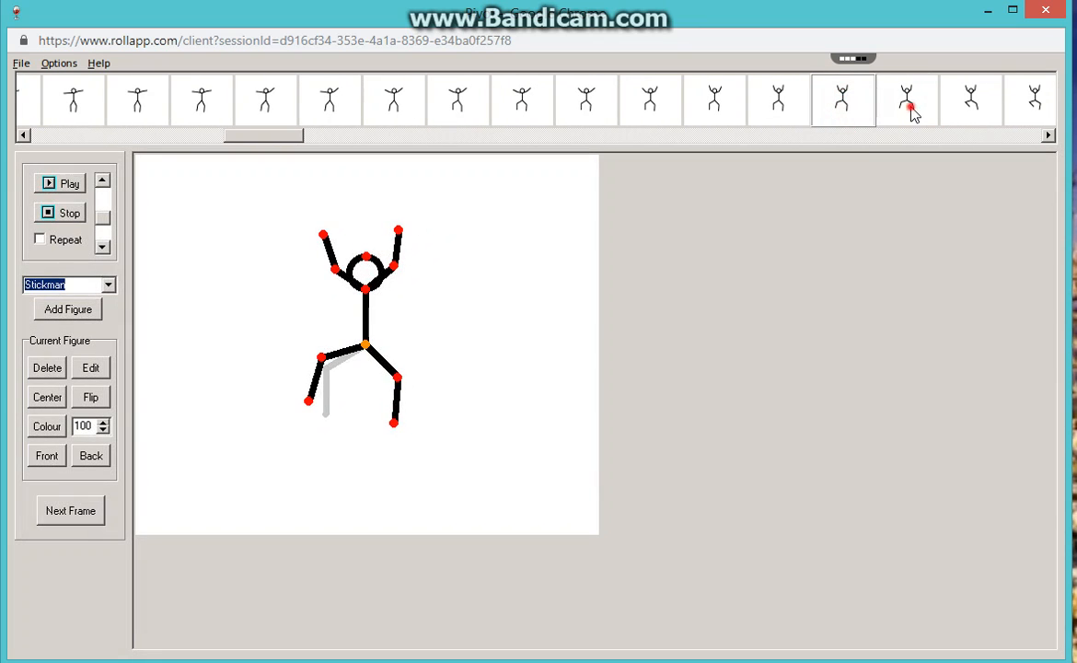
click(911, 110)
click(959, 110)
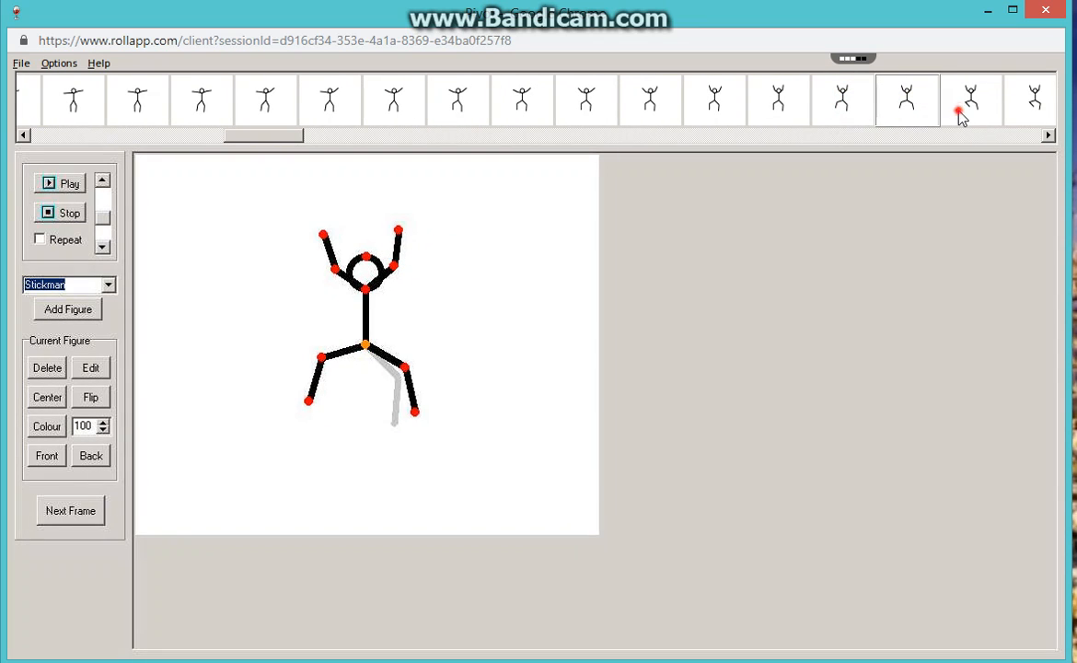
click(1033, 108)
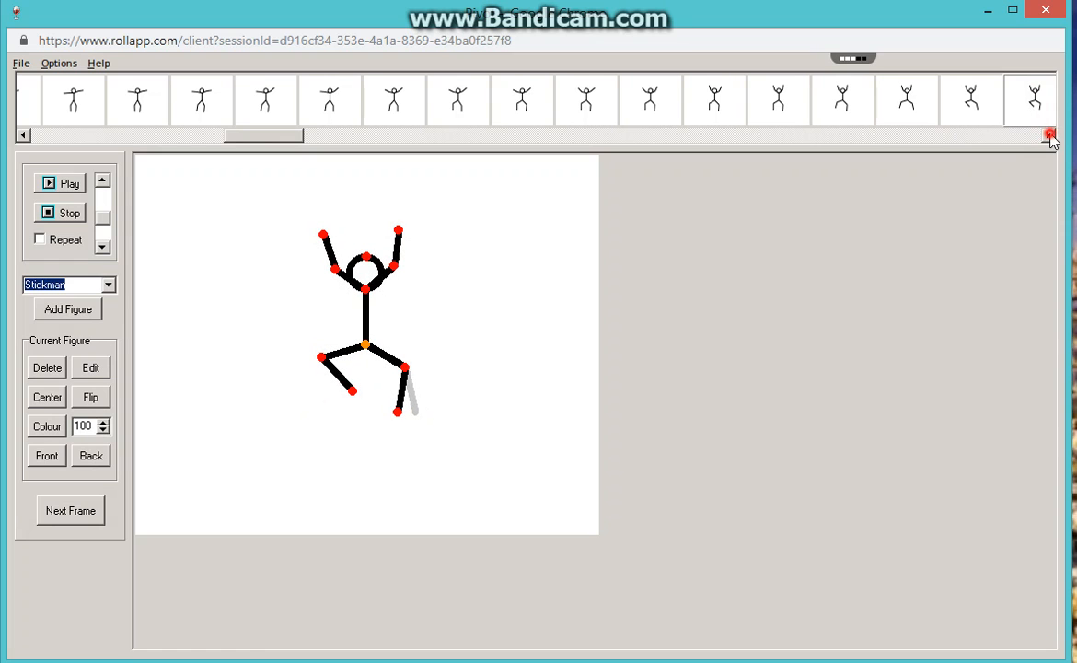
Step through frames 56 to 60 to examine the alternating lower-leg movements while both arms stay raised.
click(1049, 135)
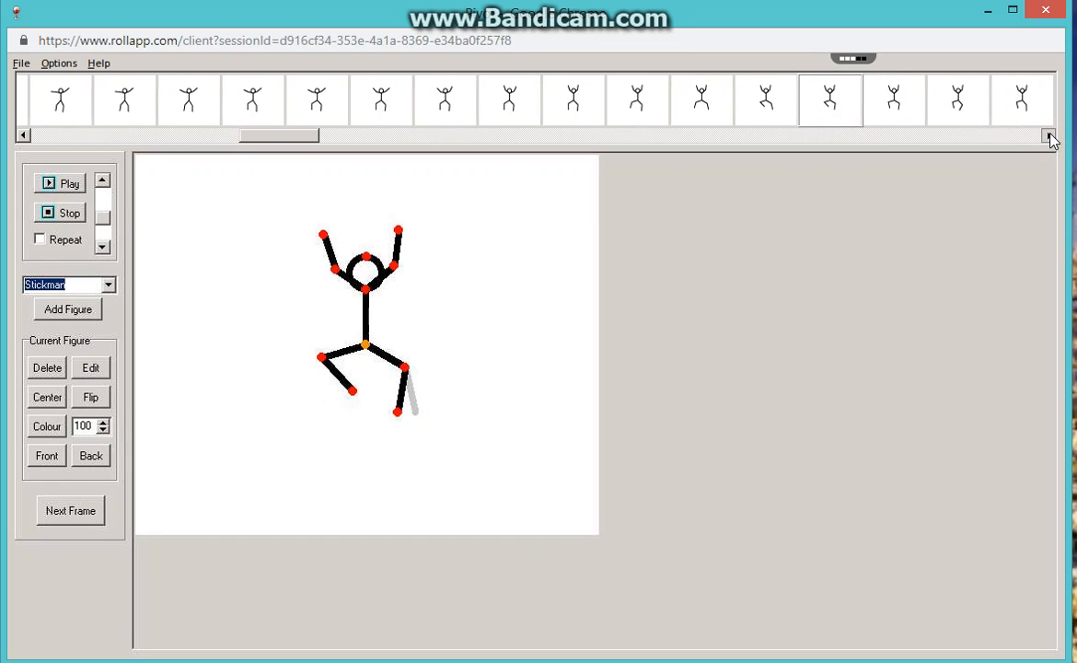
click(859, 106)
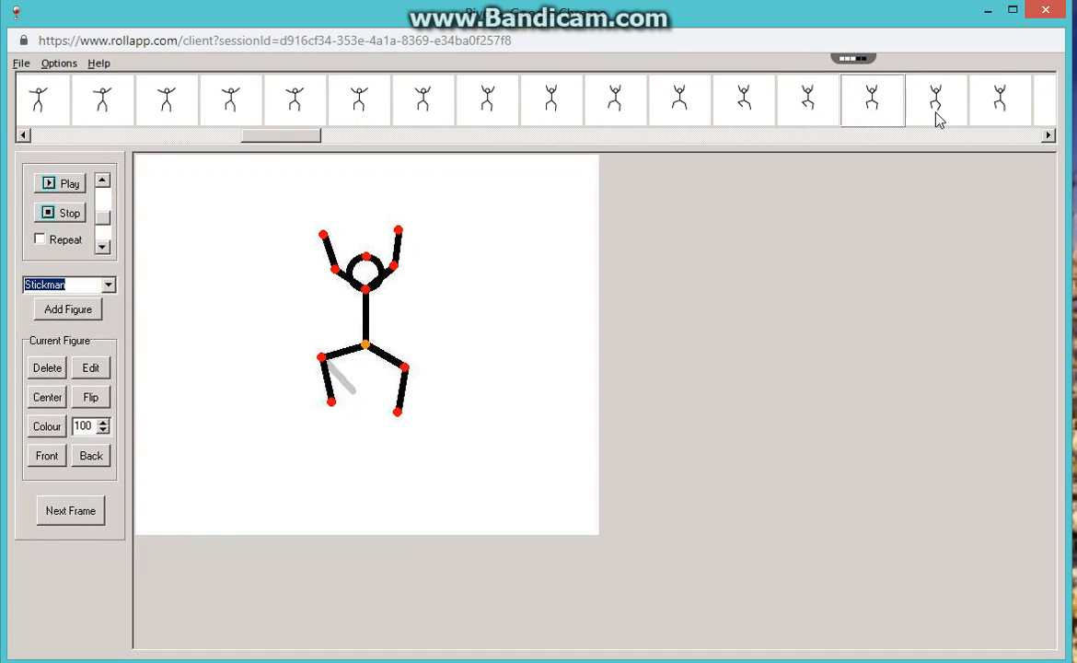
click(936, 118)
click(1001, 105)
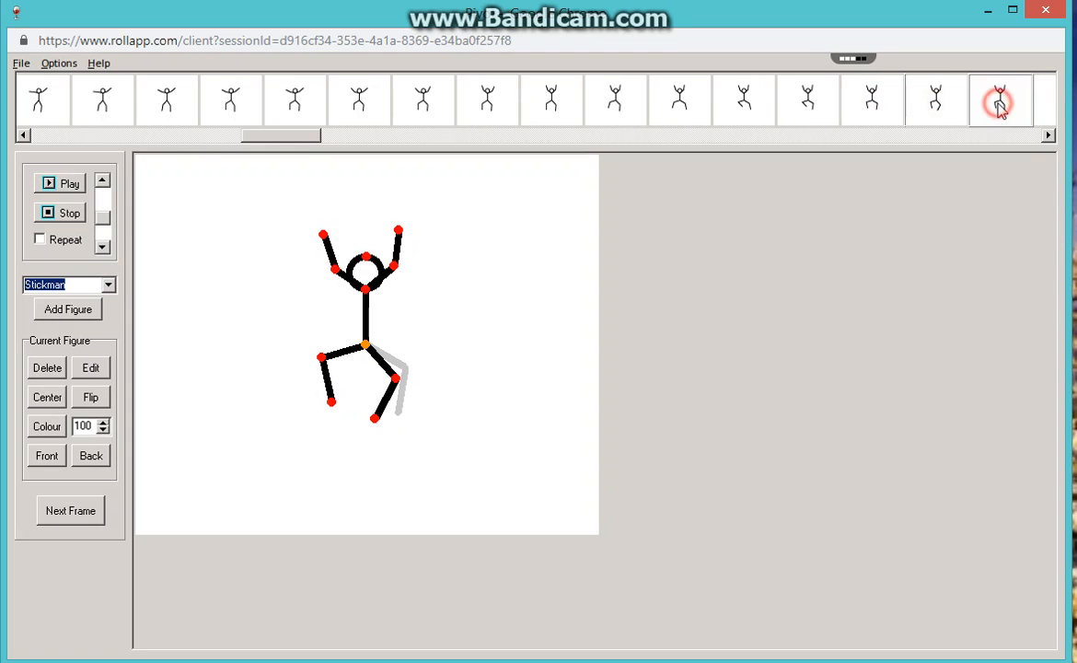
click(1047, 136)
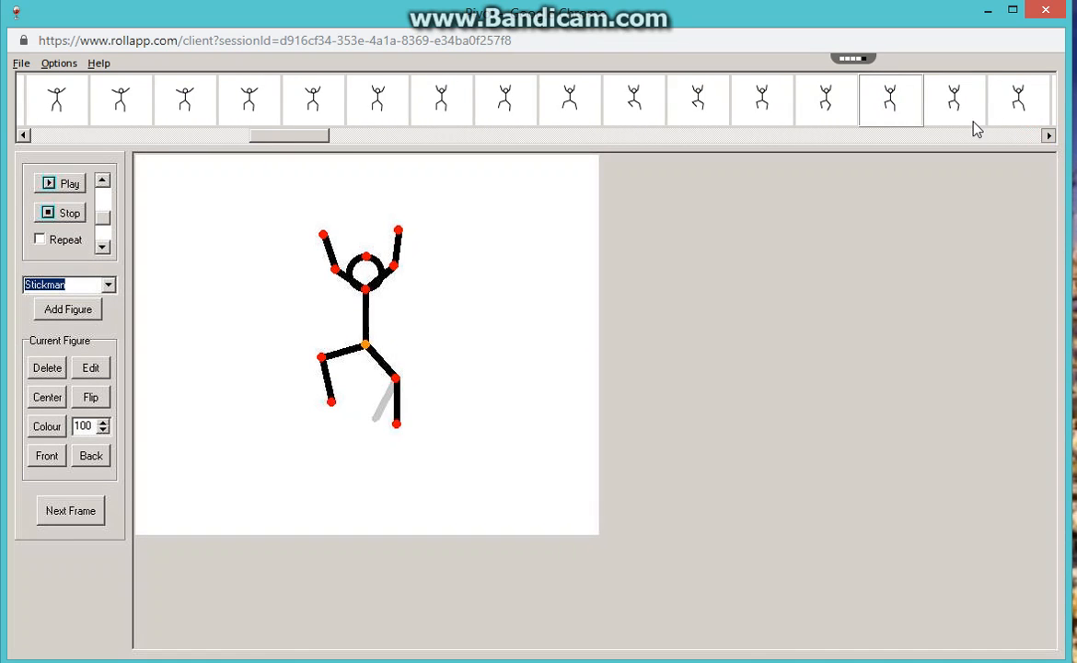
click(937, 109)
click(1003, 109)
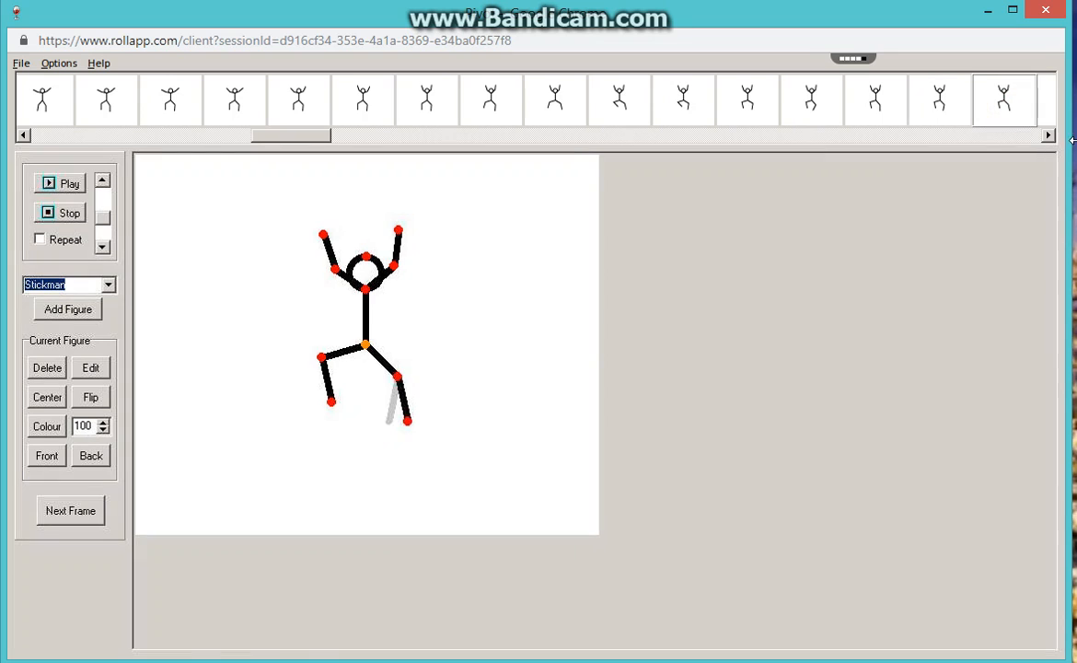
Examine frames 61 to 66 in order, following both legs as they are lowered back to a standing pose.
click(1046, 137)
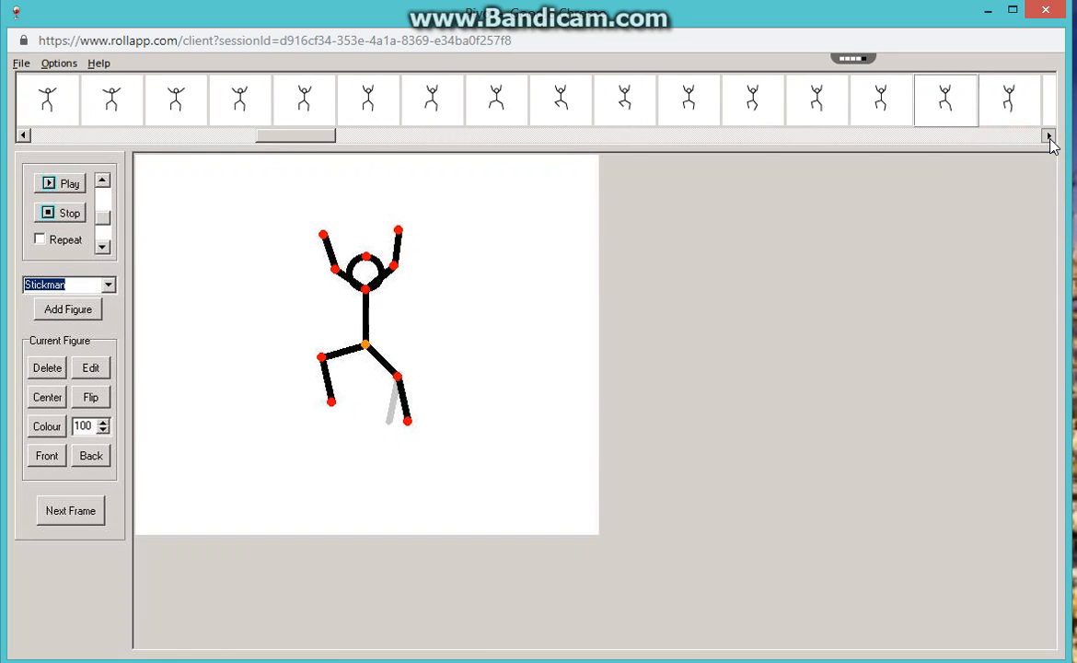
click(948, 110)
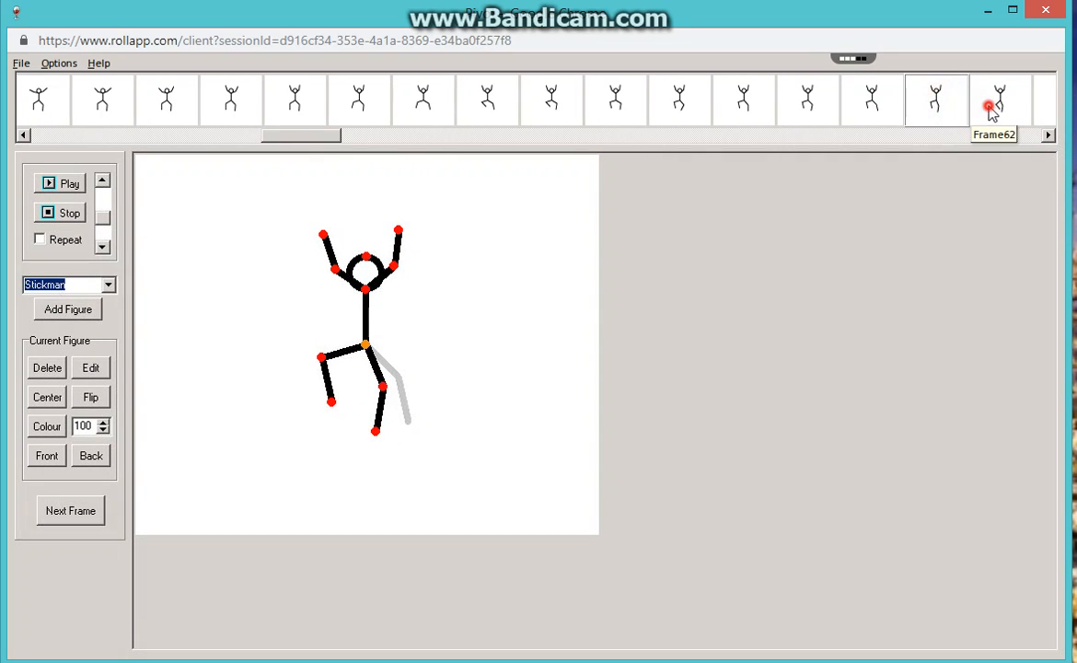
click(990, 108)
click(1047, 137)
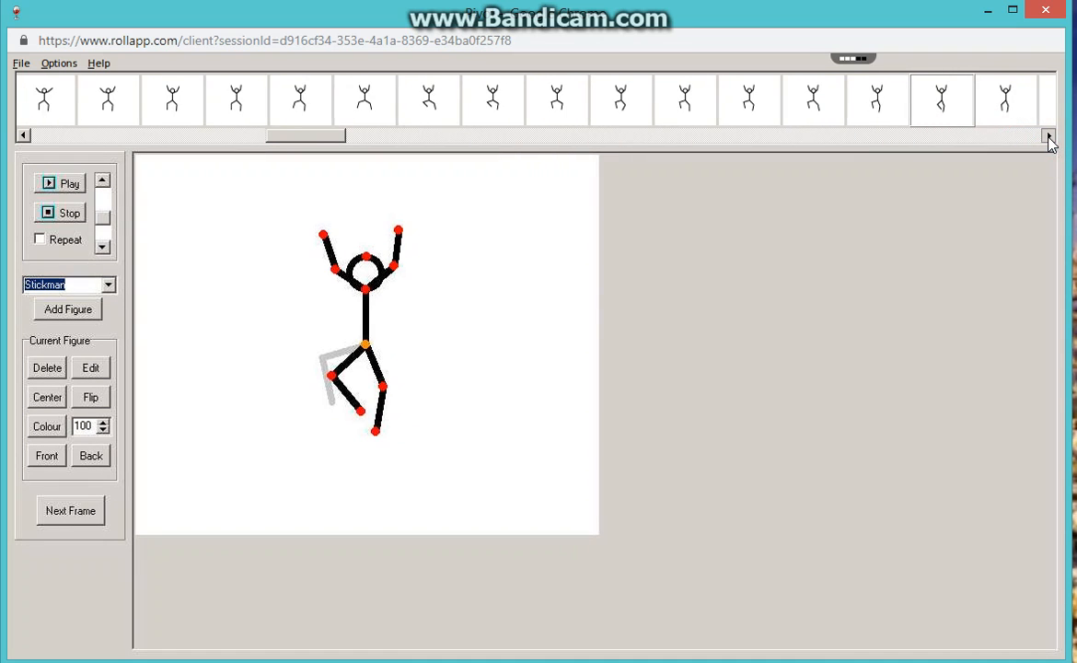
click(959, 108)
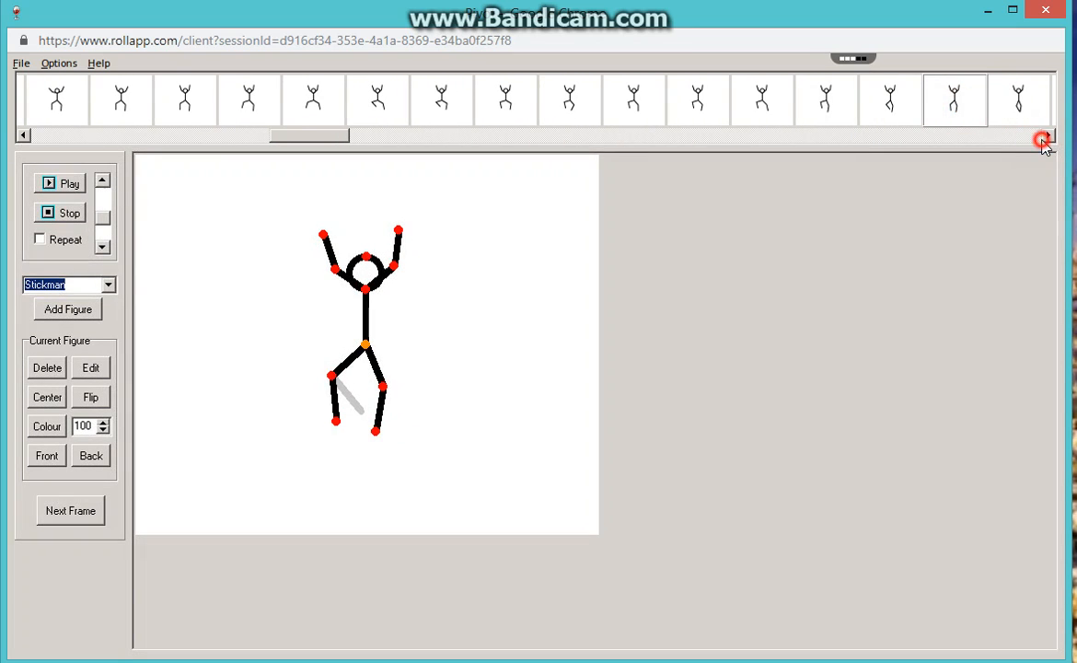
click(1044, 140)
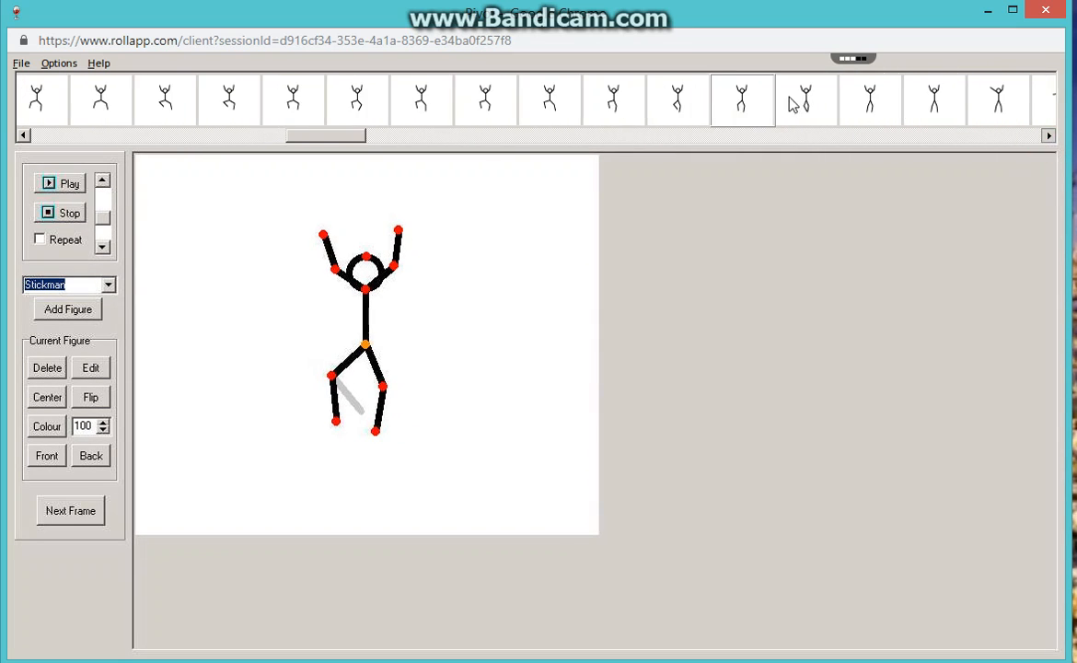
click(797, 101)
click(871, 108)
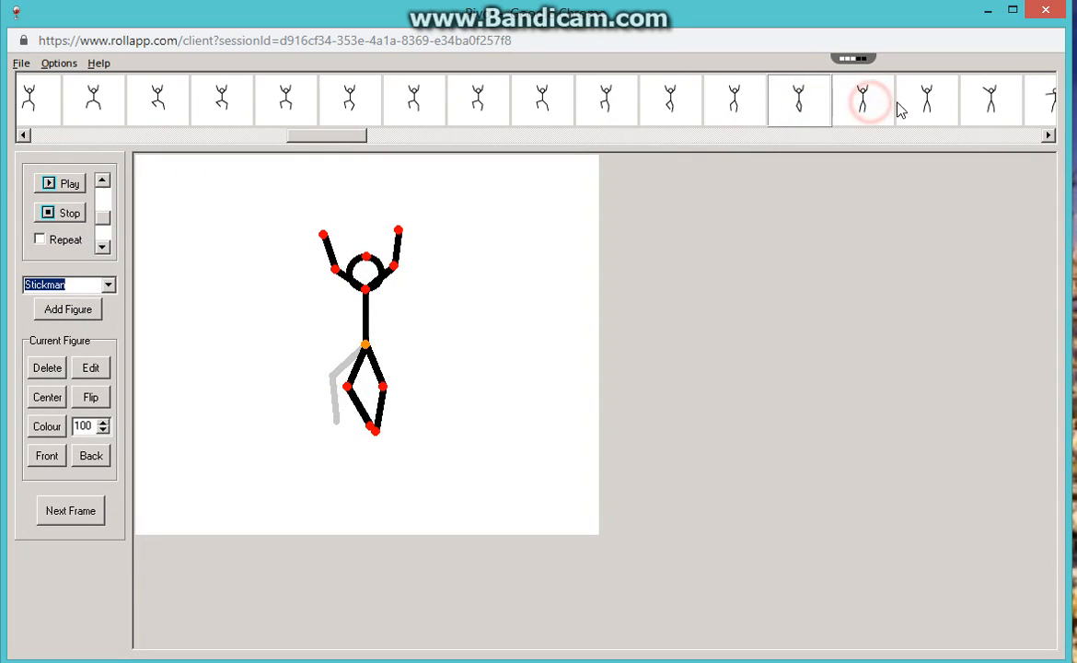
click(927, 105)
Review frames 67 to 71 to examine how the left-side arm swings outward and down beside the body.
click(977, 112)
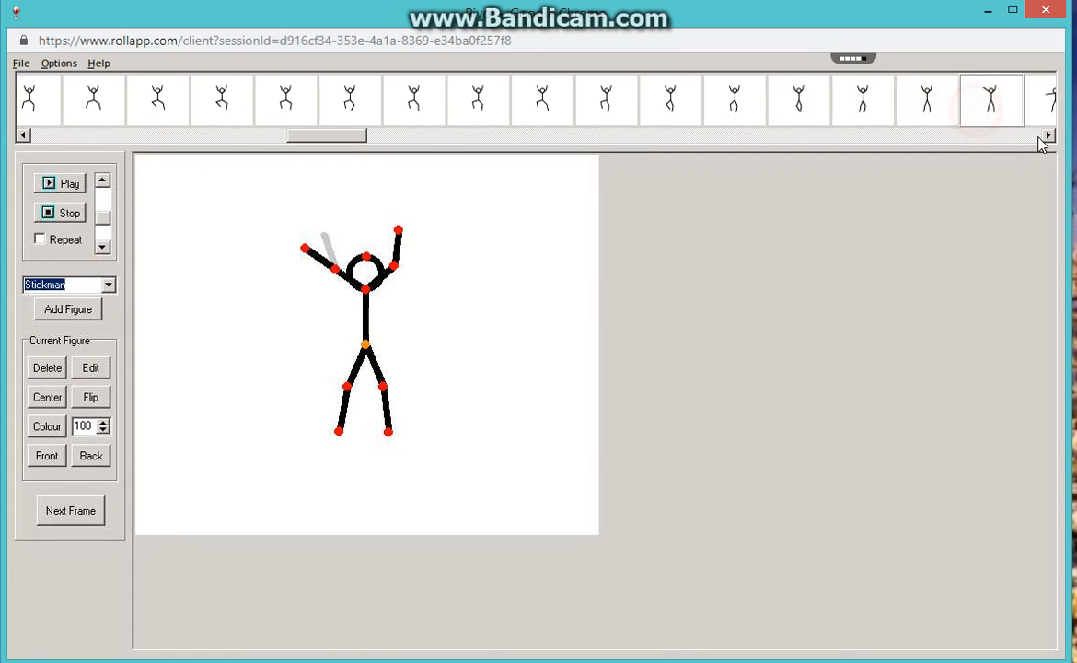
click(1046, 137)
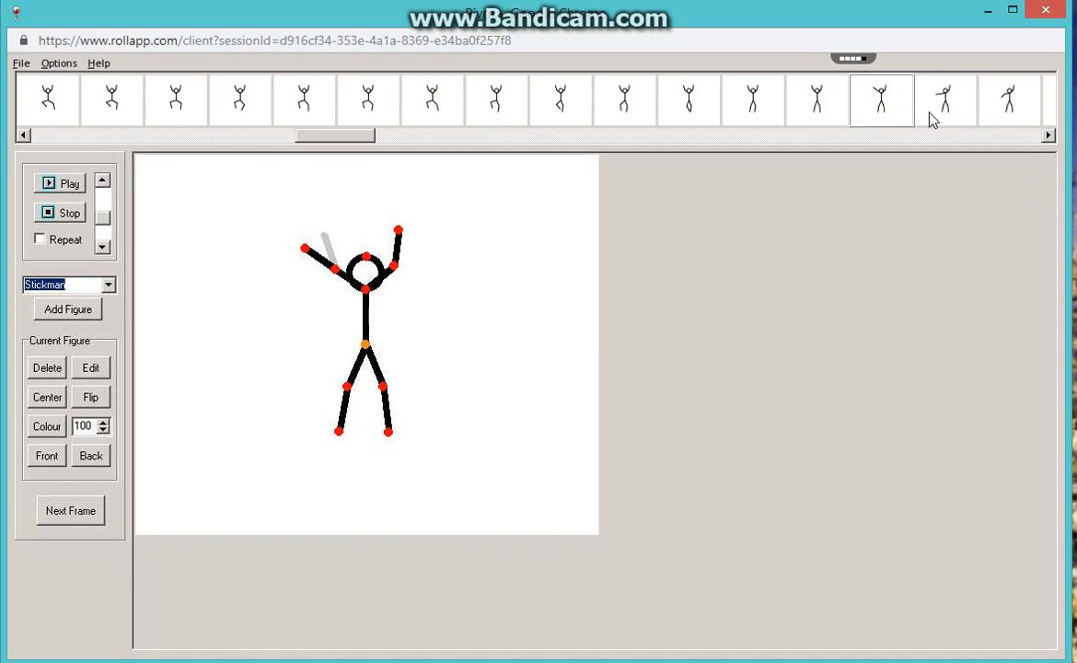
click(938, 115)
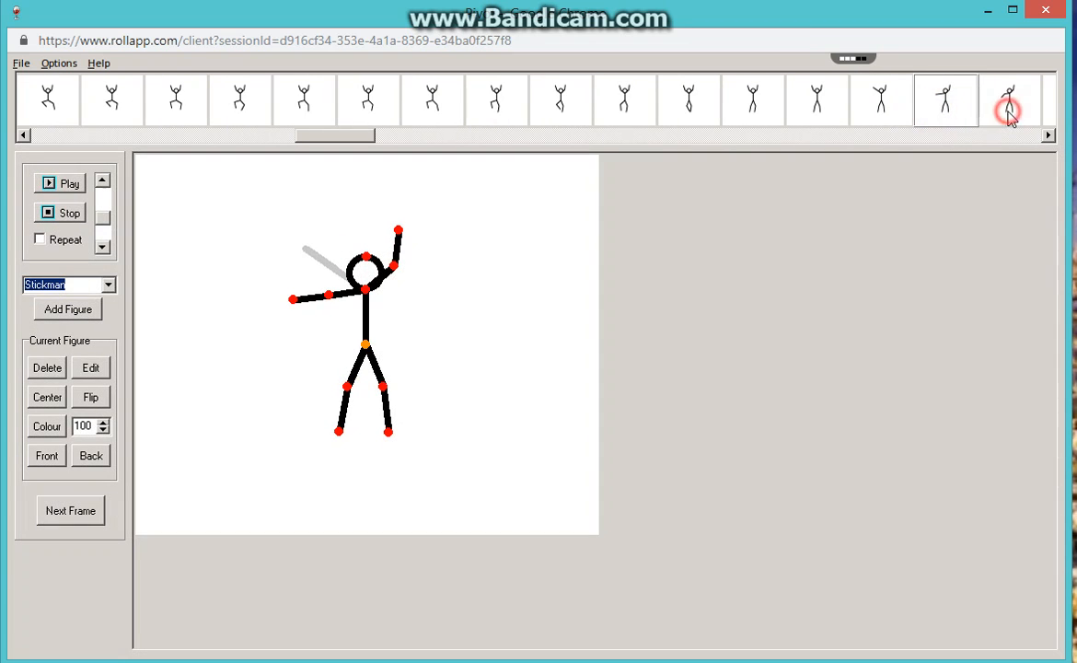
click(1009, 111)
click(1046, 137)
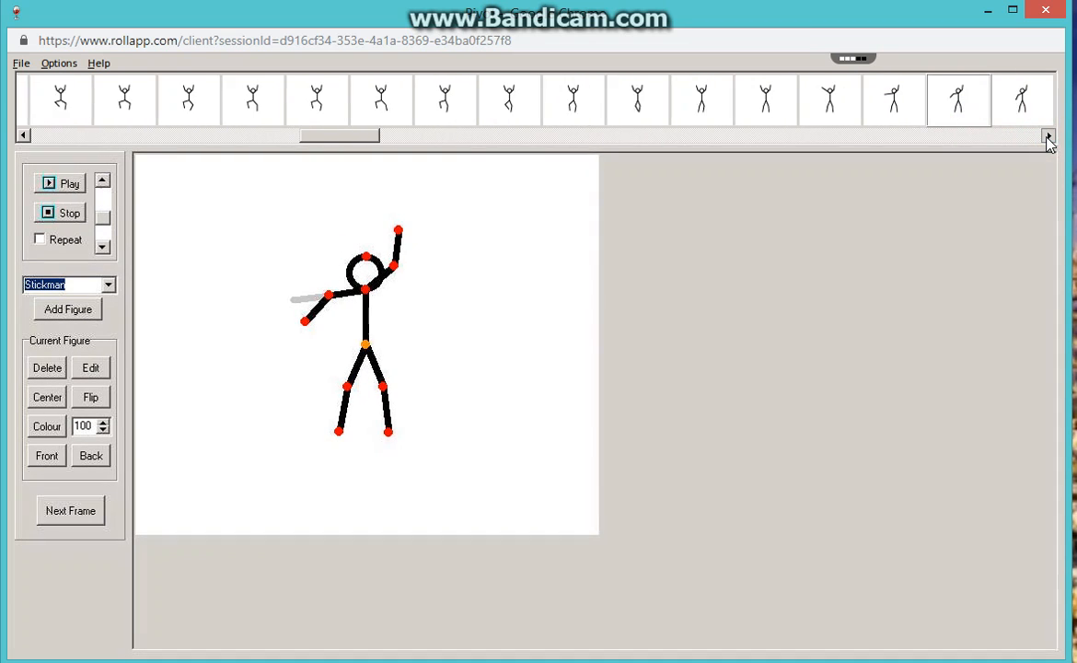
click(957, 108)
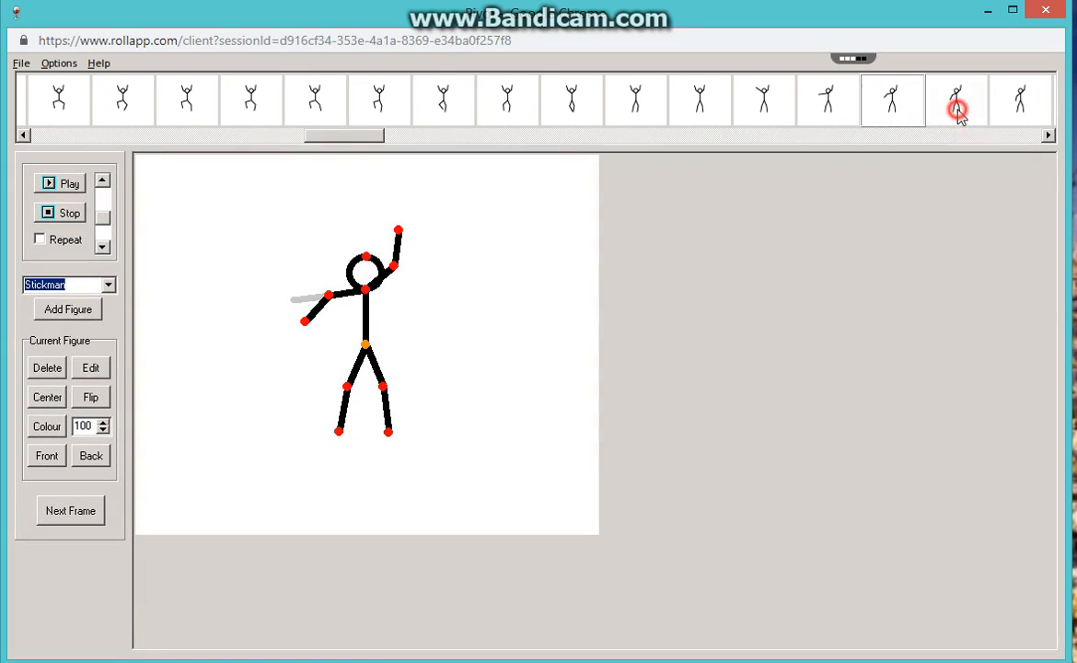
click(1047, 136)
click(986, 111)
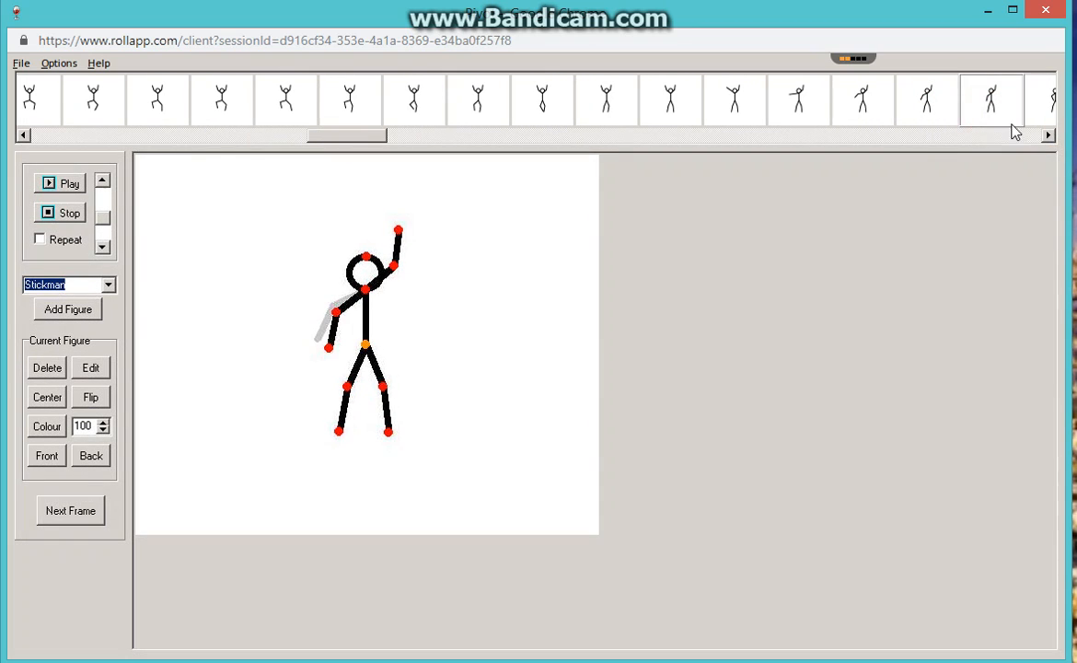
Review frames 72 to 75 one by one to examine the left-side forearm folding in and the torso leaning sideways.
click(1048, 136)
click(1047, 137)
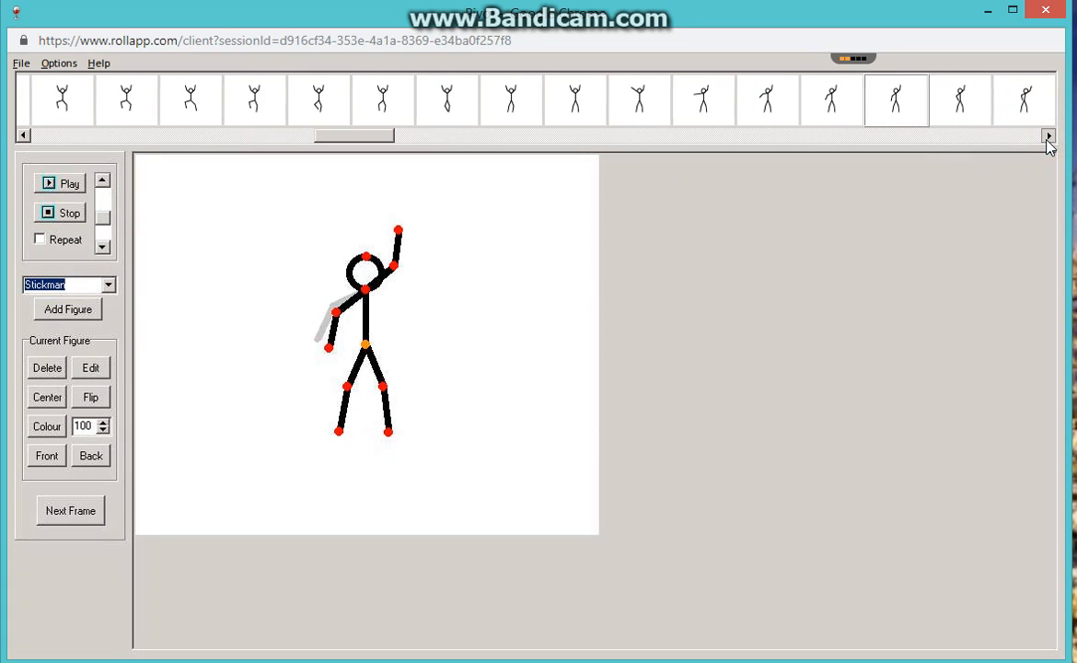
click(921, 104)
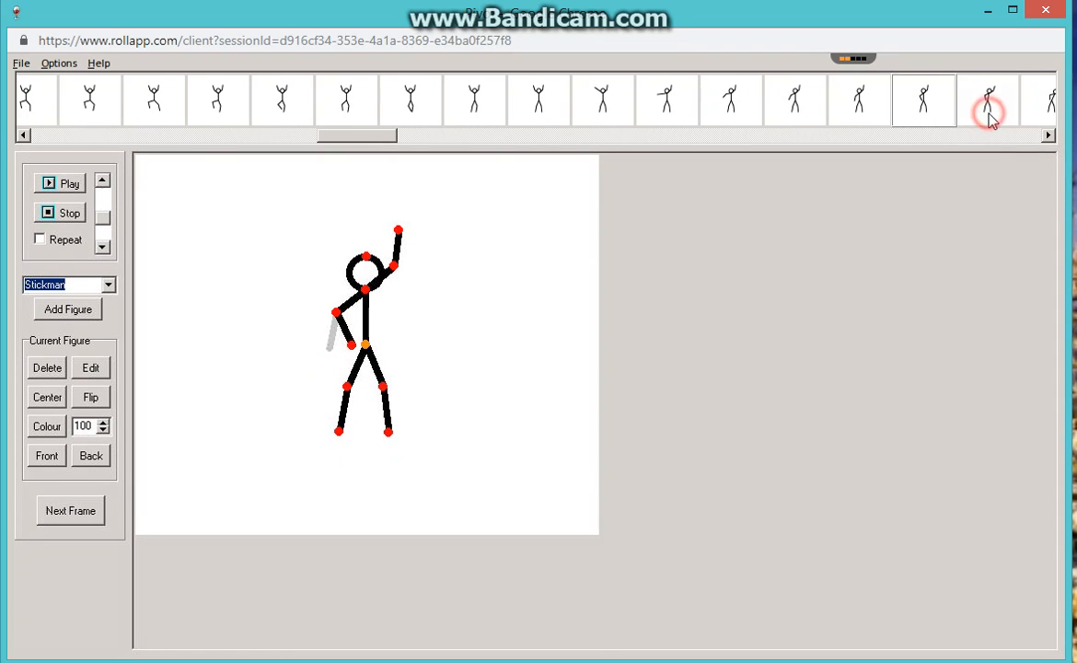
click(989, 112)
click(1048, 136)
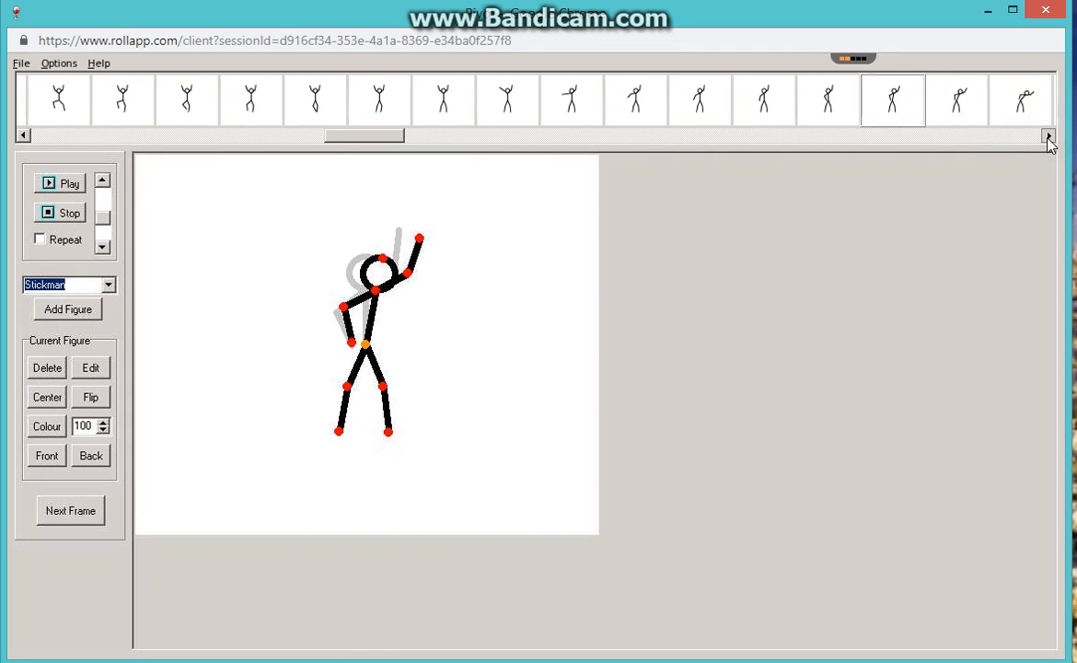
click(923, 106)
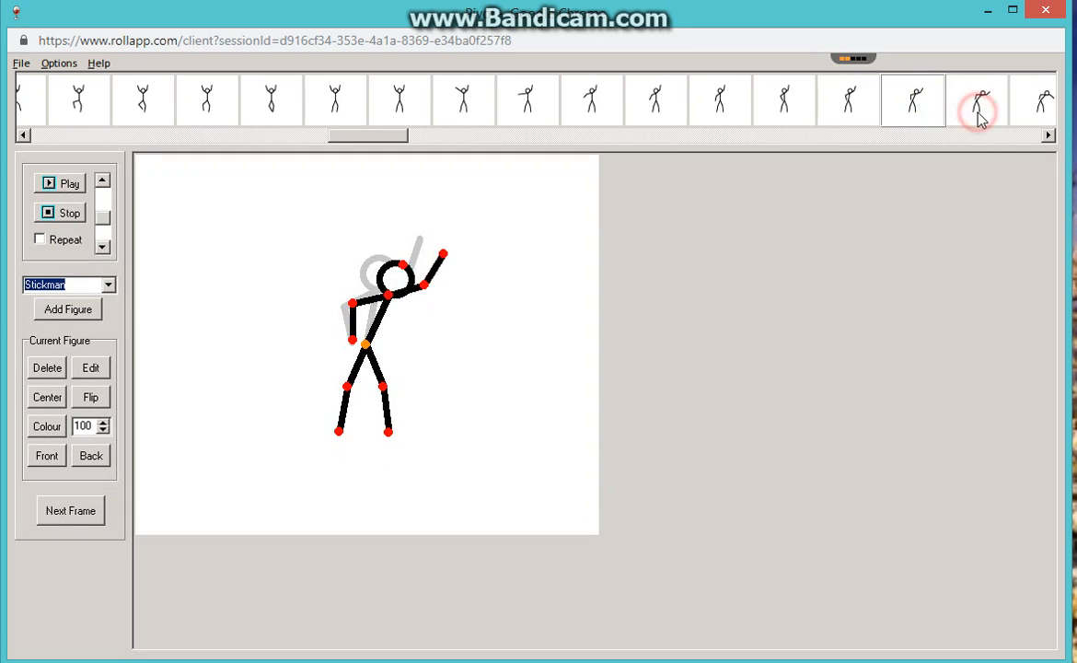
click(980, 112)
Step through frames 76 to 80 to examine the forearm movements while the stickman stays bent sideways.
click(1053, 136)
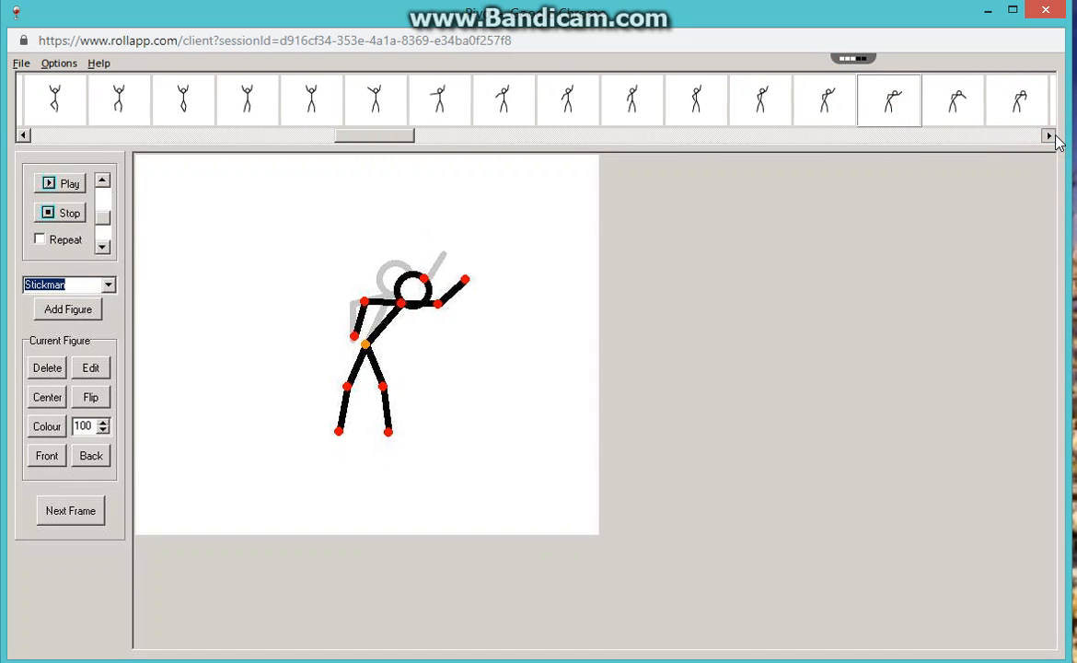
click(950, 109)
click(983, 108)
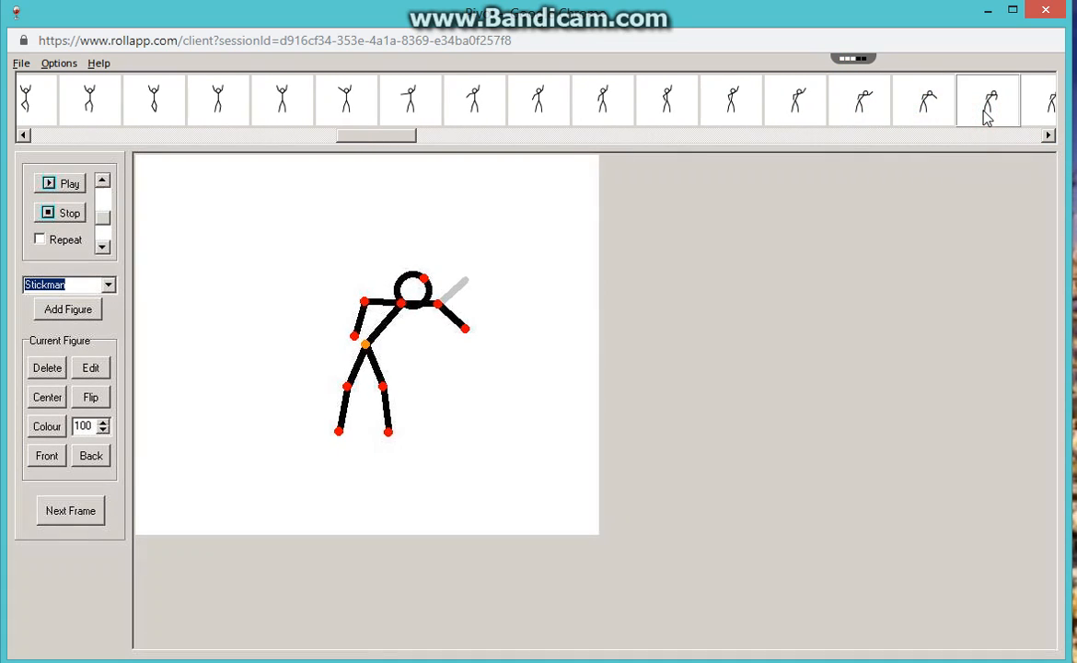
click(1050, 136)
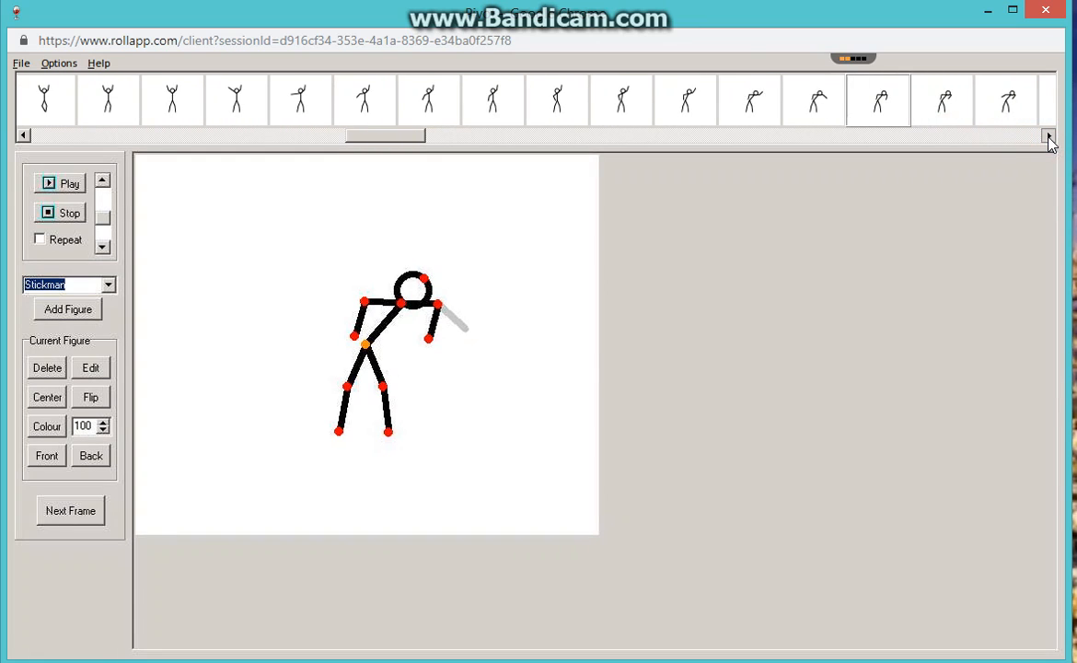
click(905, 106)
click(970, 109)
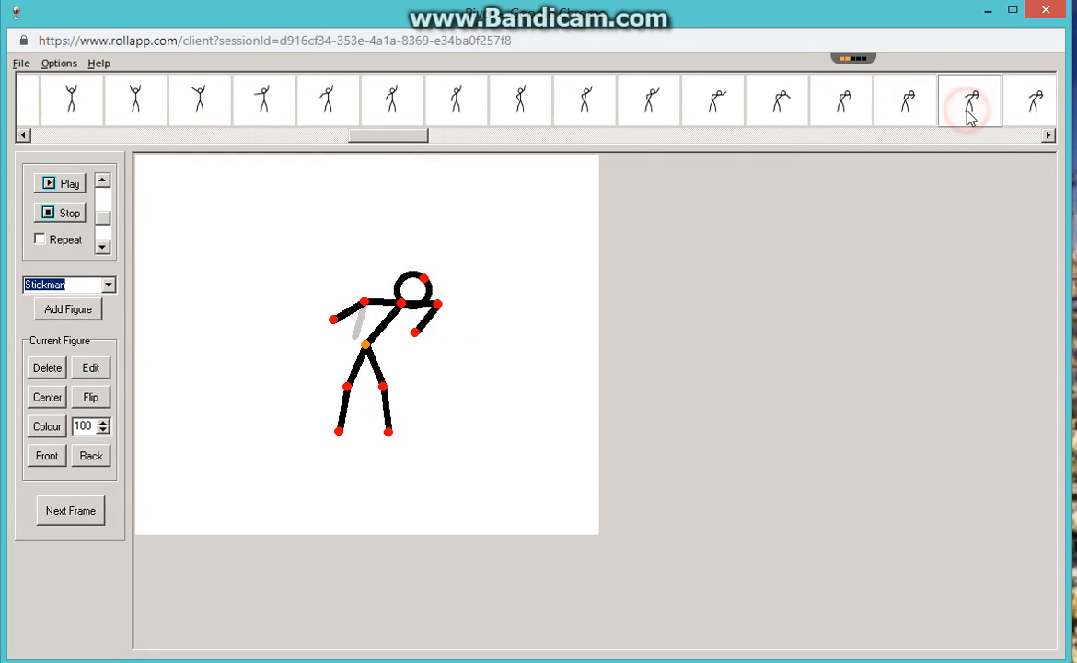
click(1014, 106)
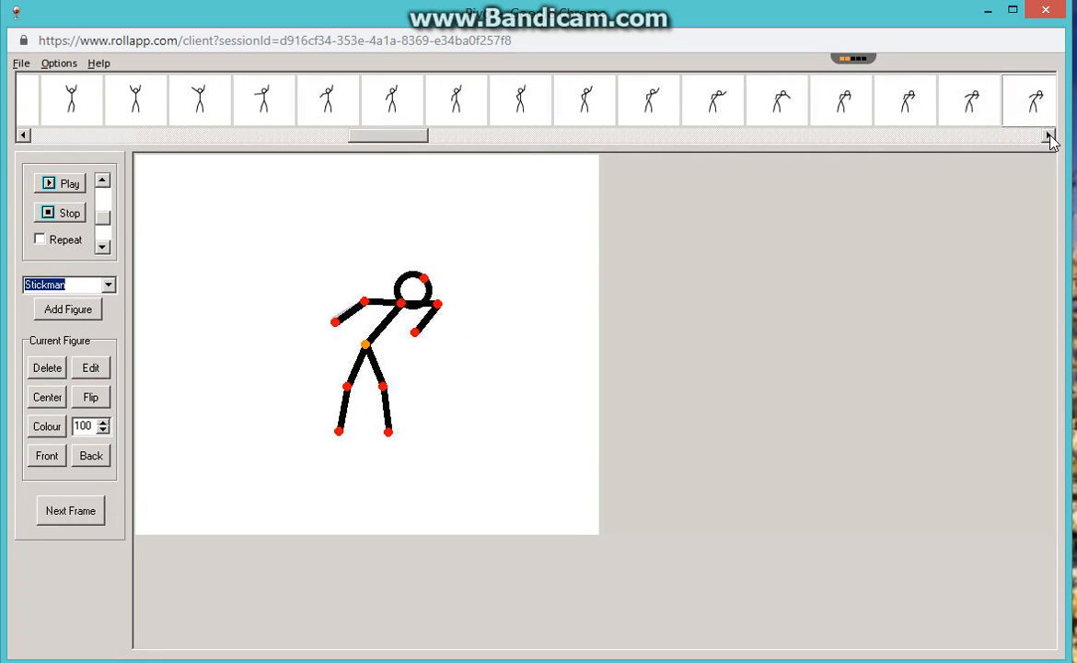
Examine frames 81 to 85 in order, following the arm swings and the start of the torso's return to upright.
click(1048, 136)
click(1049, 138)
click(1049, 138)
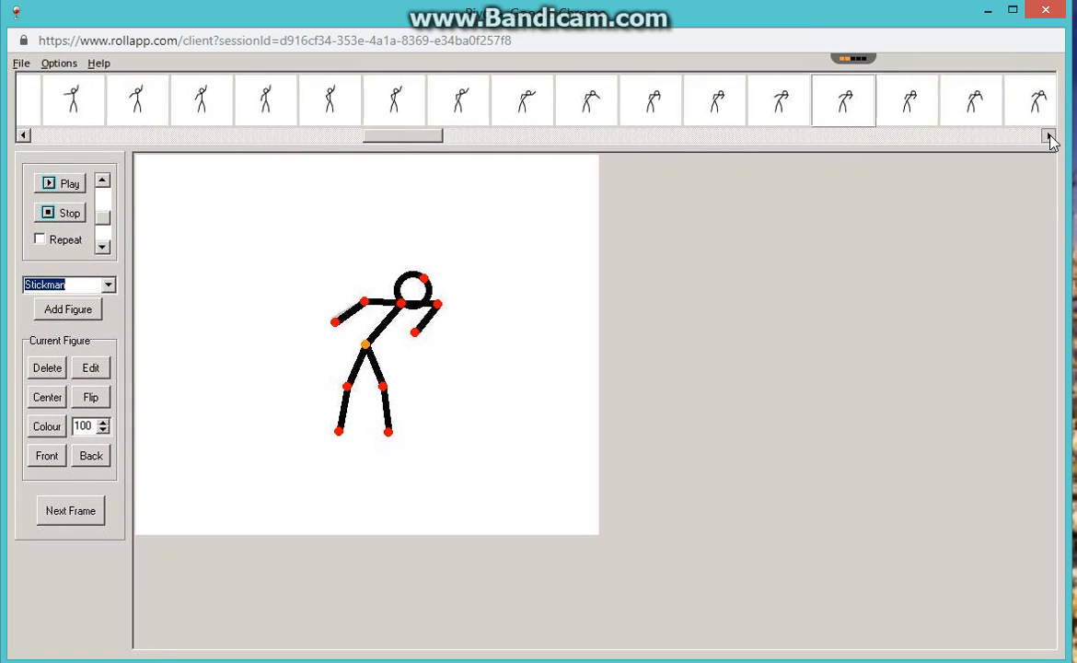
click(1050, 138)
click(769, 100)
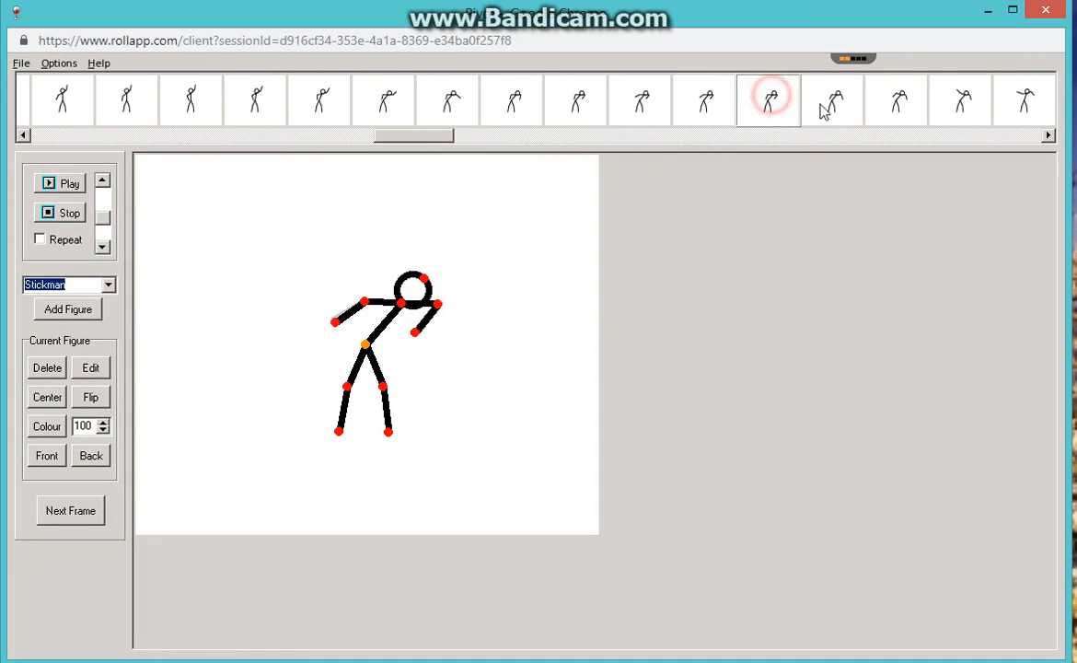
click(834, 103)
click(898, 113)
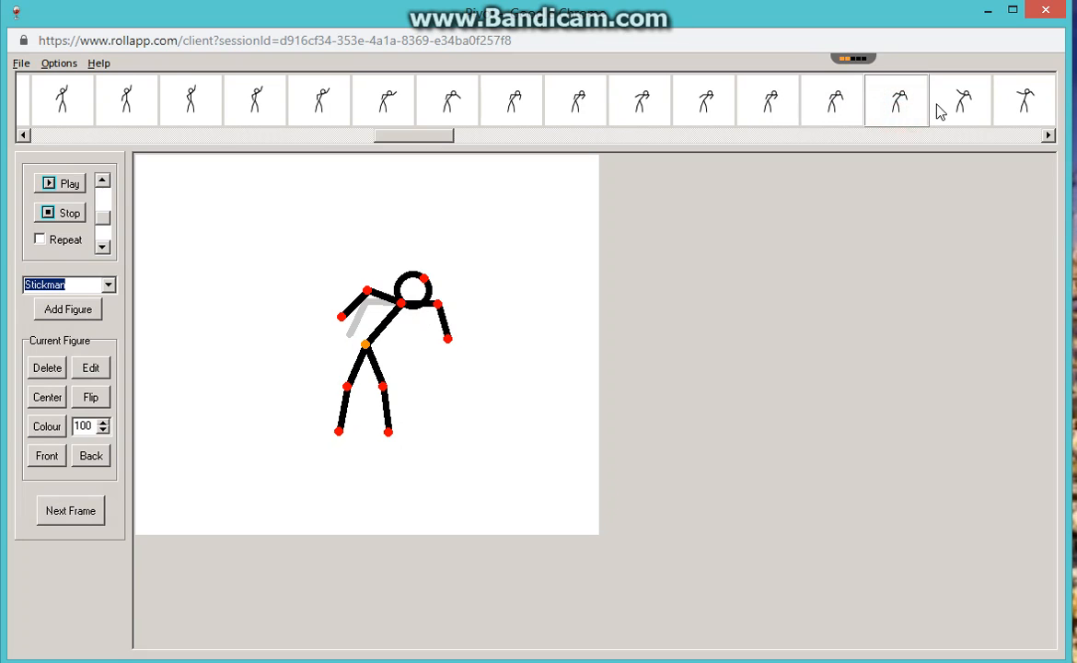
click(952, 113)
click(1015, 117)
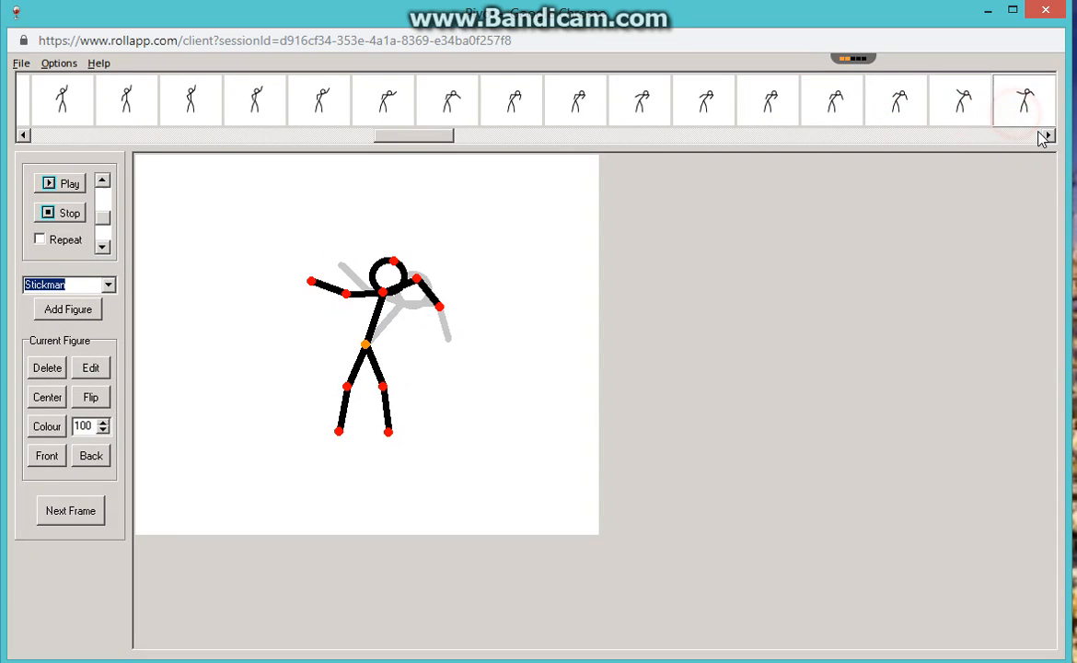
Review frames 86 to 90 to examine the torso straightening and the right-side arm swinging out to the side.
click(1049, 136)
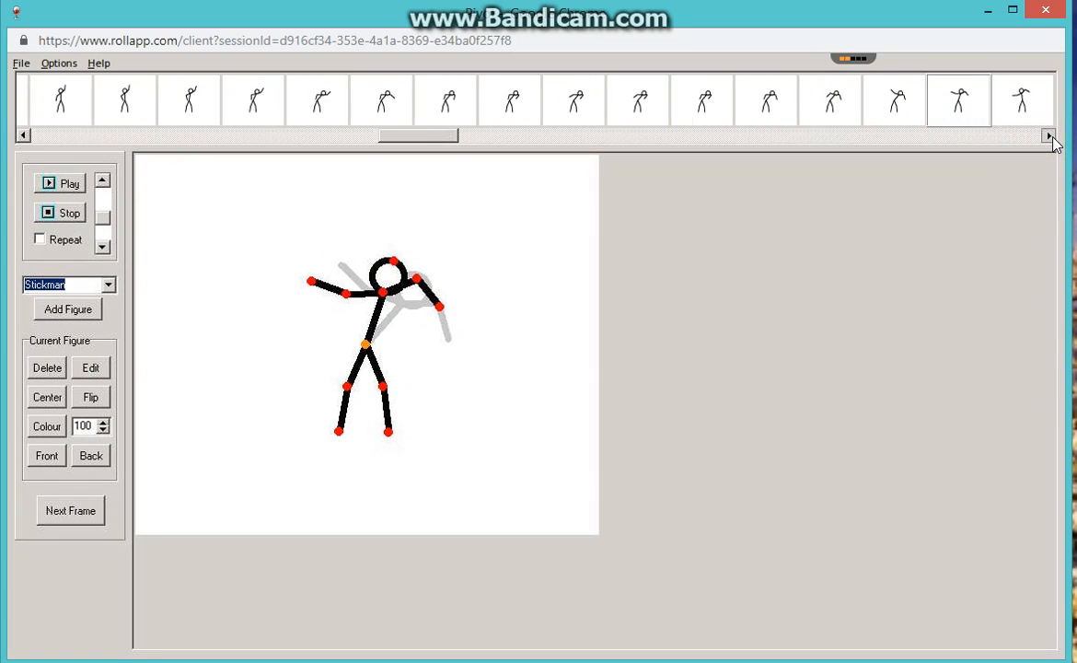
click(1051, 137)
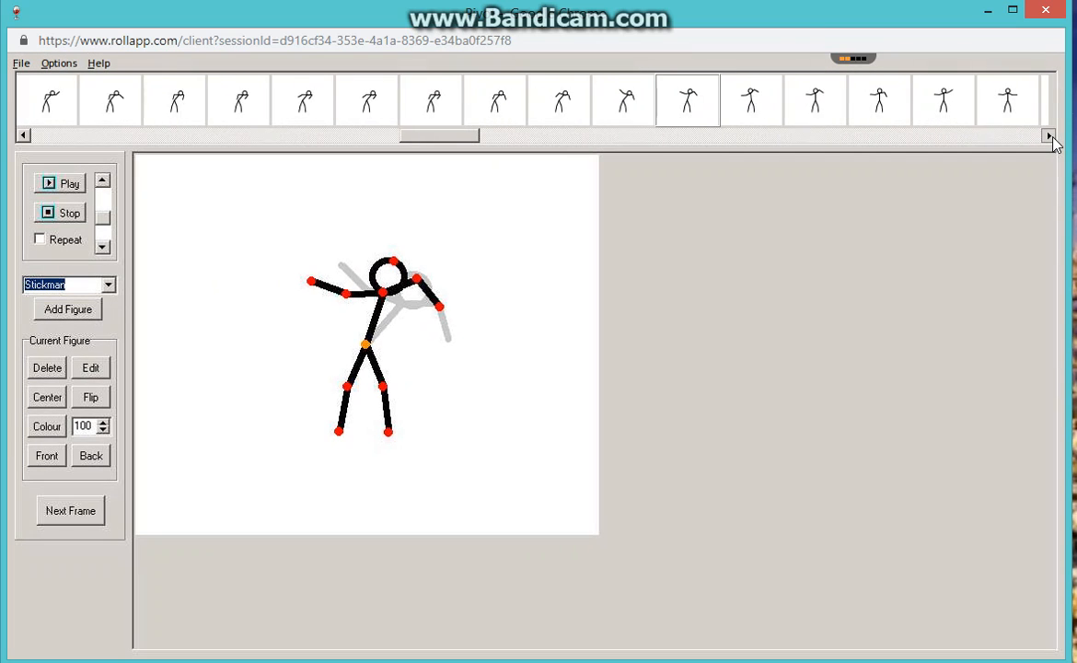
click(1052, 137)
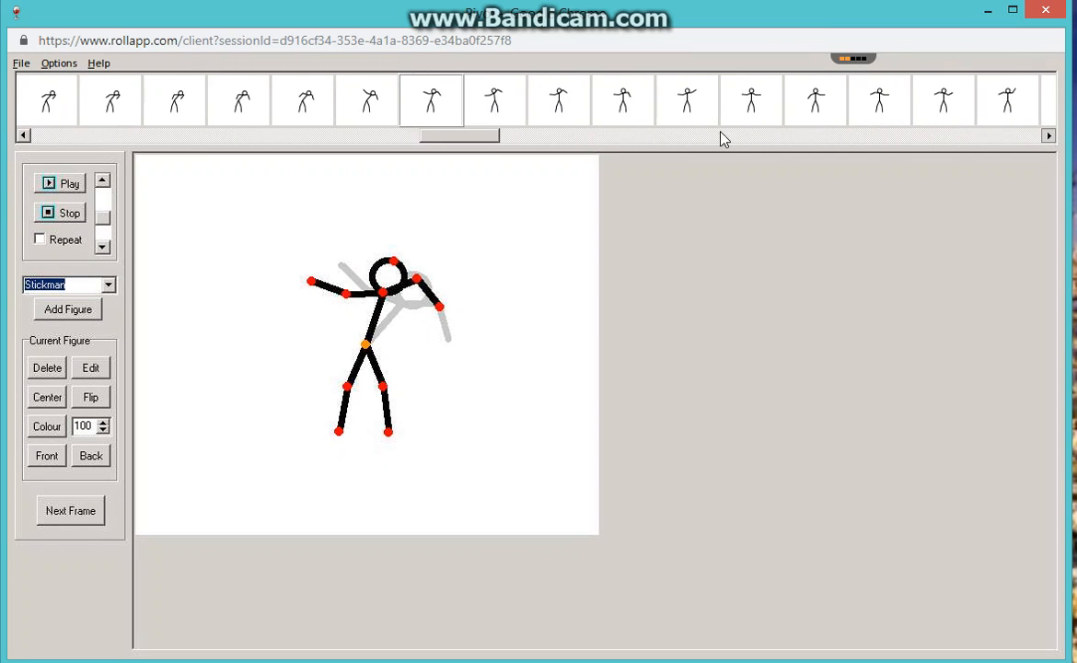
click(477, 106)
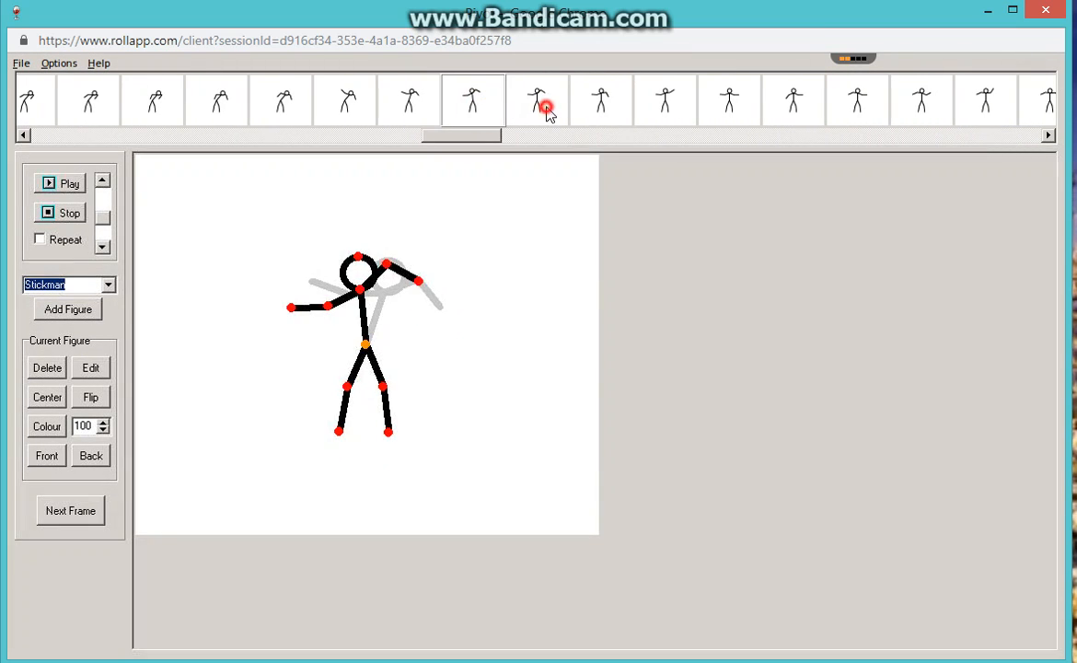
click(544, 108)
click(617, 111)
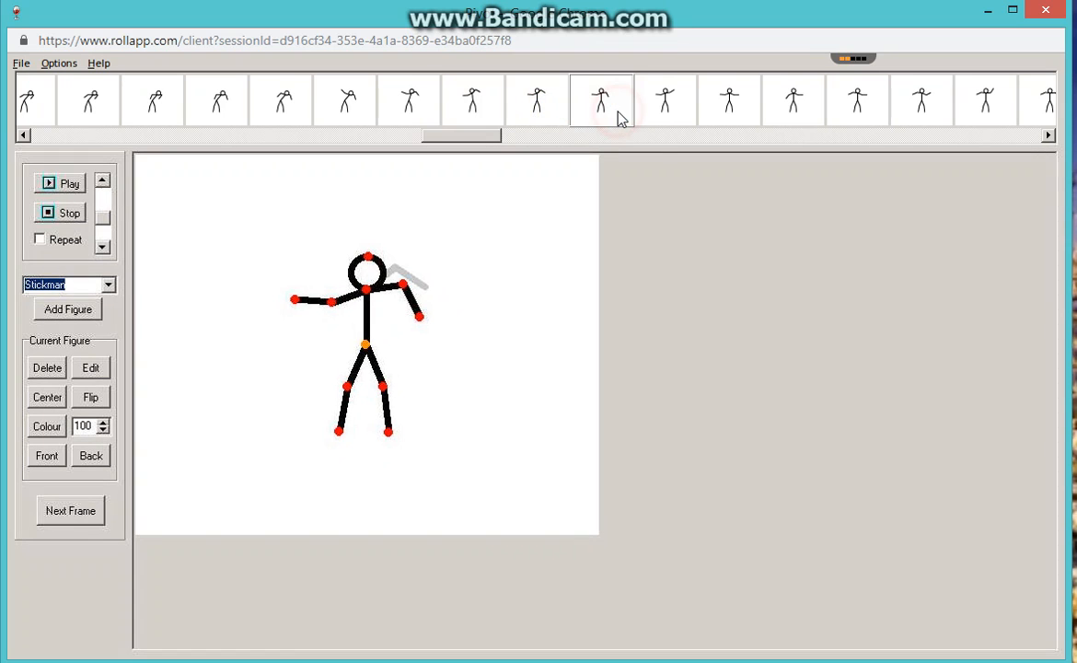
click(663, 108)
click(727, 110)
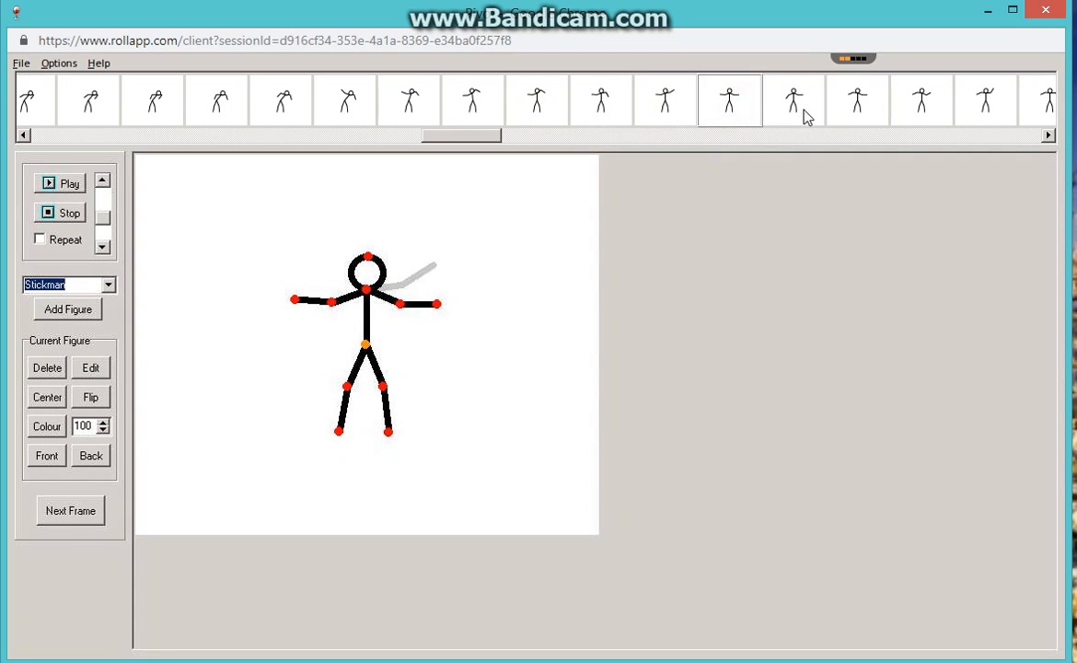
Step through frames 91 to 94 to compare the alternating forearm movements of the outstretched arms.
click(802, 111)
click(854, 108)
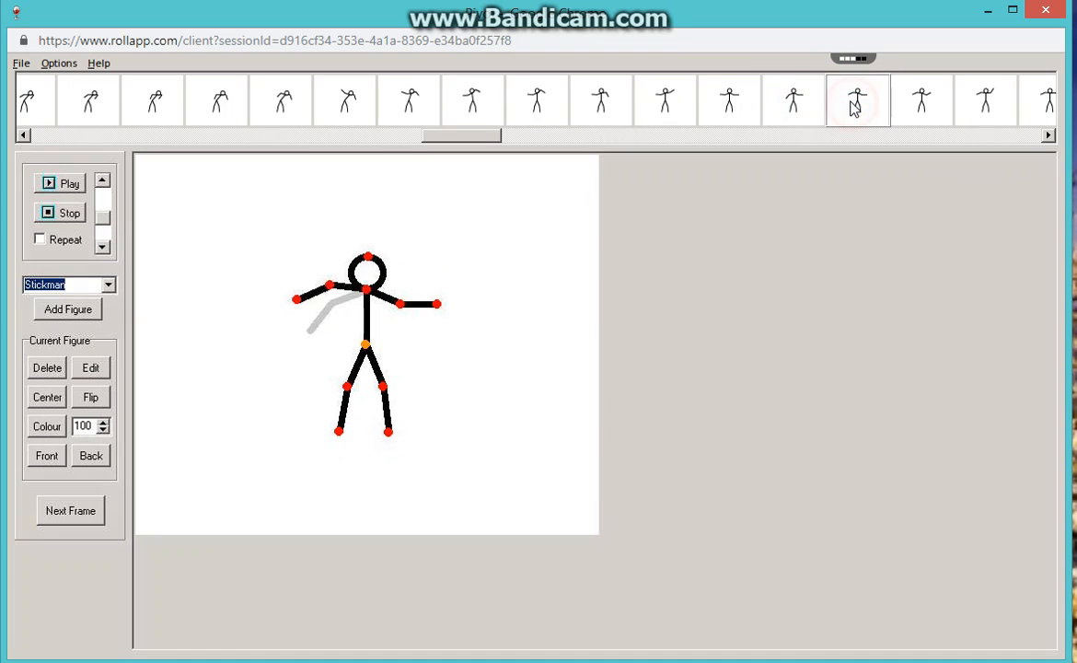
click(909, 111)
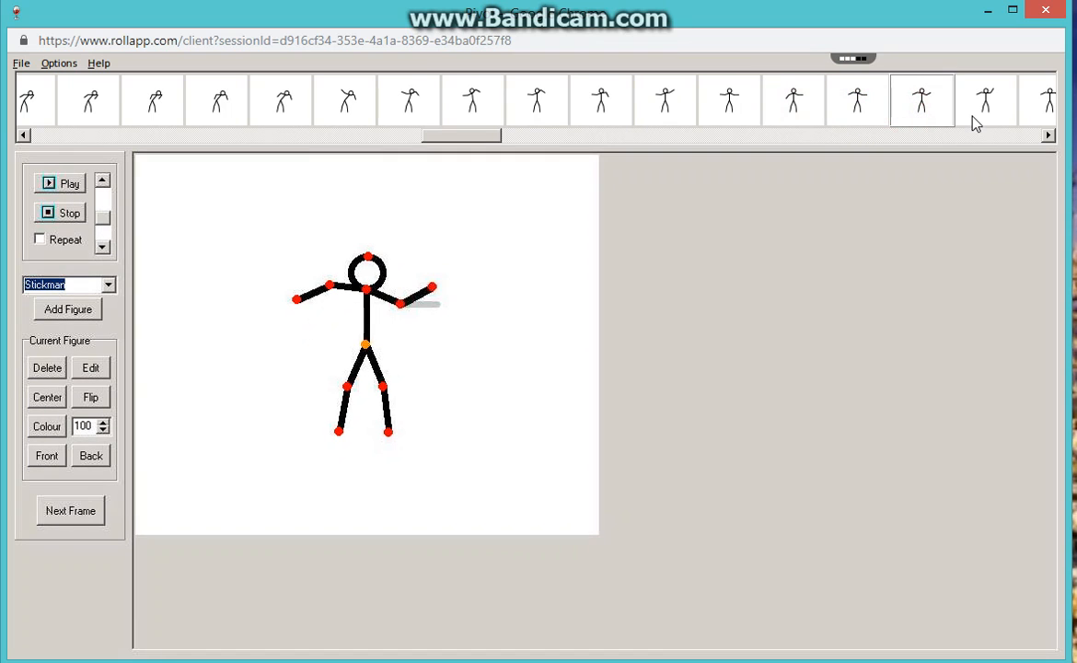
click(986, 116)
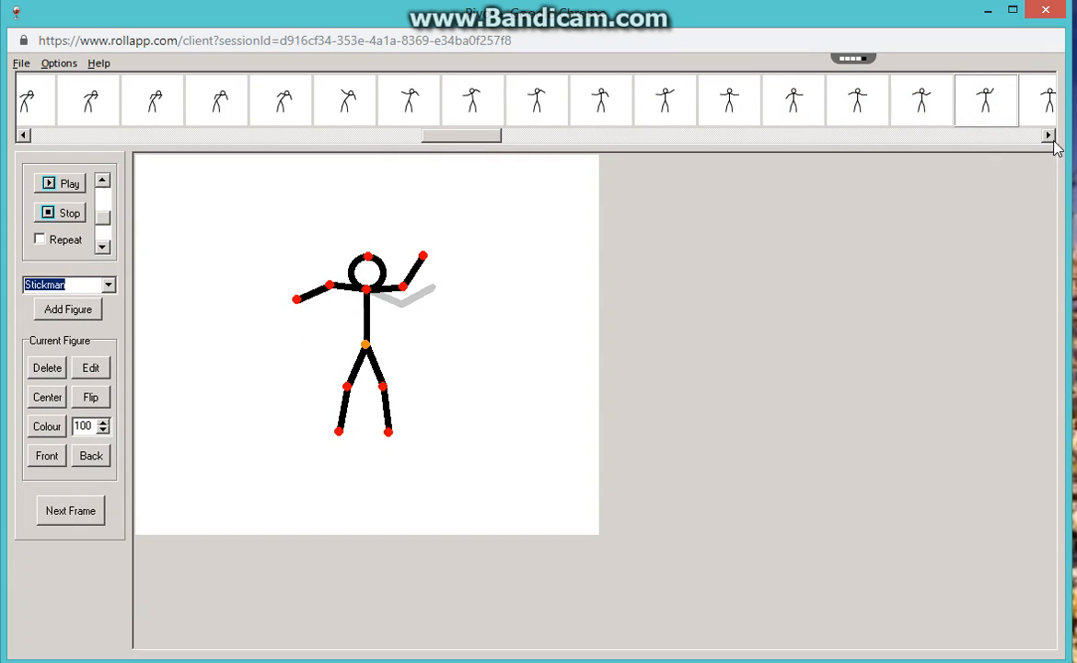
Review frames 95 to 98 in order to examine how both forearms drop from the outstretched pose.
drag(1052, 141, 1052, 141)
click(1049, 136)
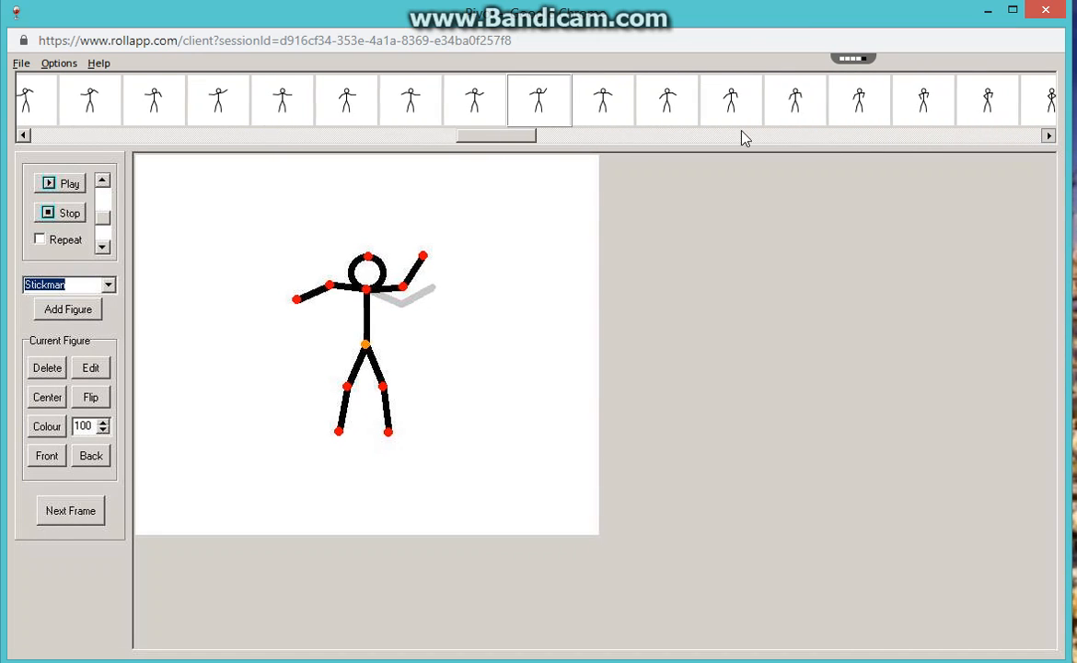
click(593, 106)
click(674, 112)
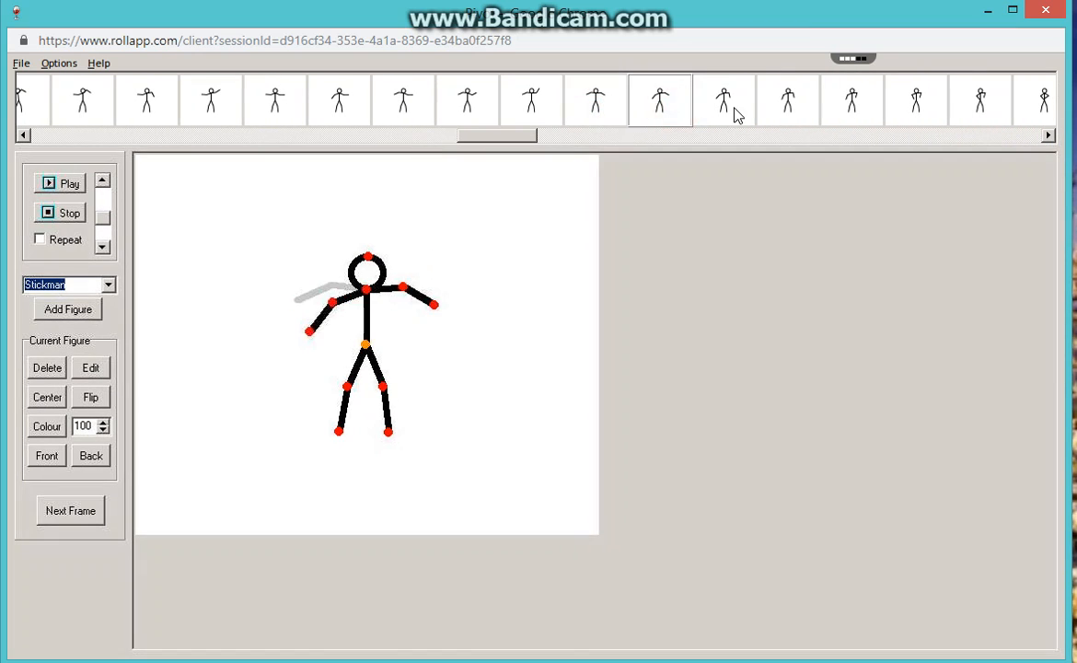
click(727, 110)
click(783, 110)
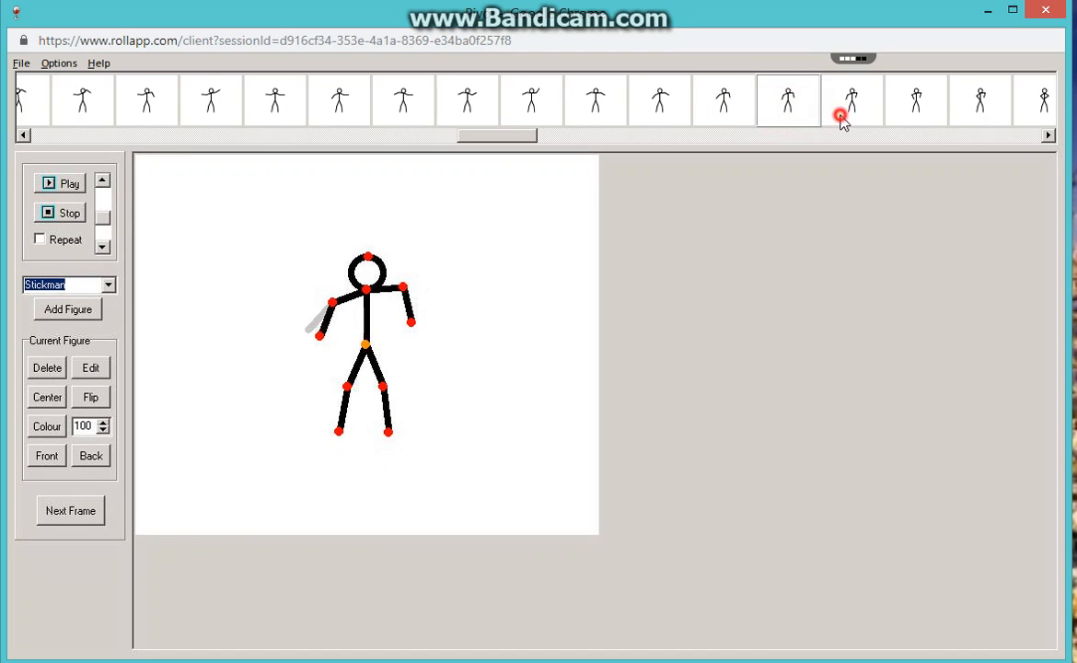
Examine frames 99 to 102 one by one, following both forearms as they fold in toward the waist.
click(841, 117)
click(916, 116)
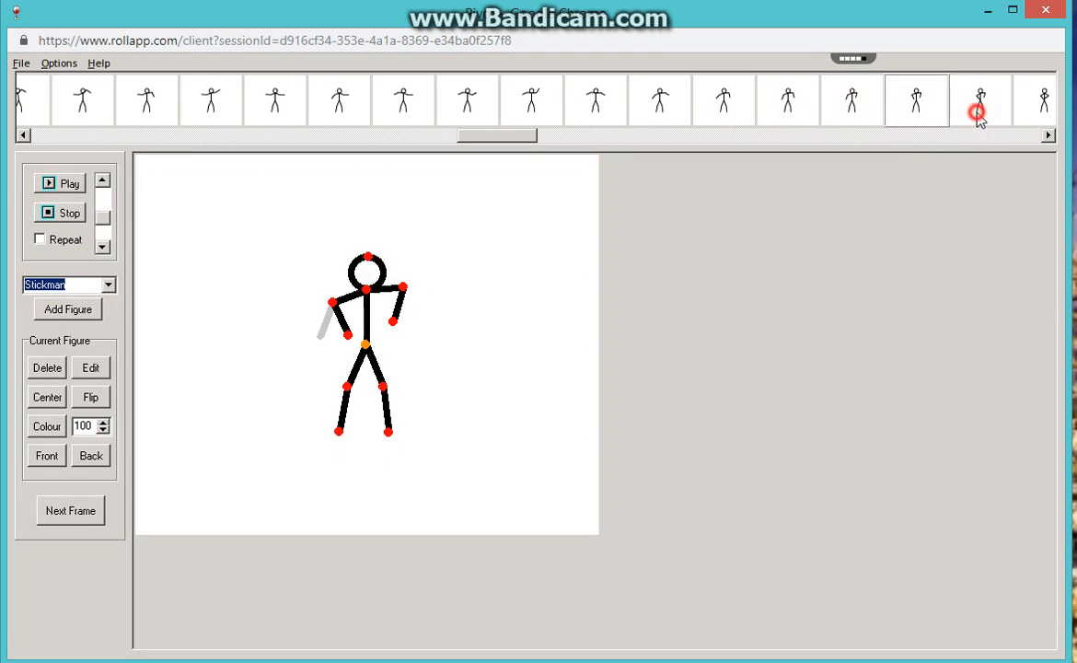
click(978, 112)
click(1032, 110)
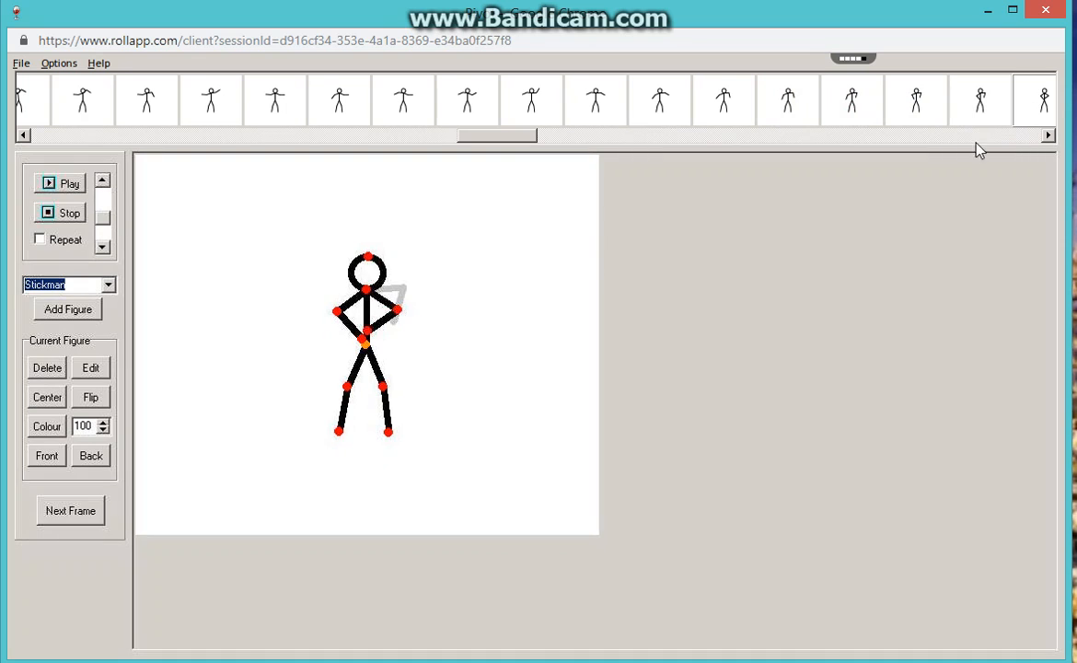
Step through frames 103 to 108 to examine both arms unfolding from the waist and rising outward.
click(1048, 136)
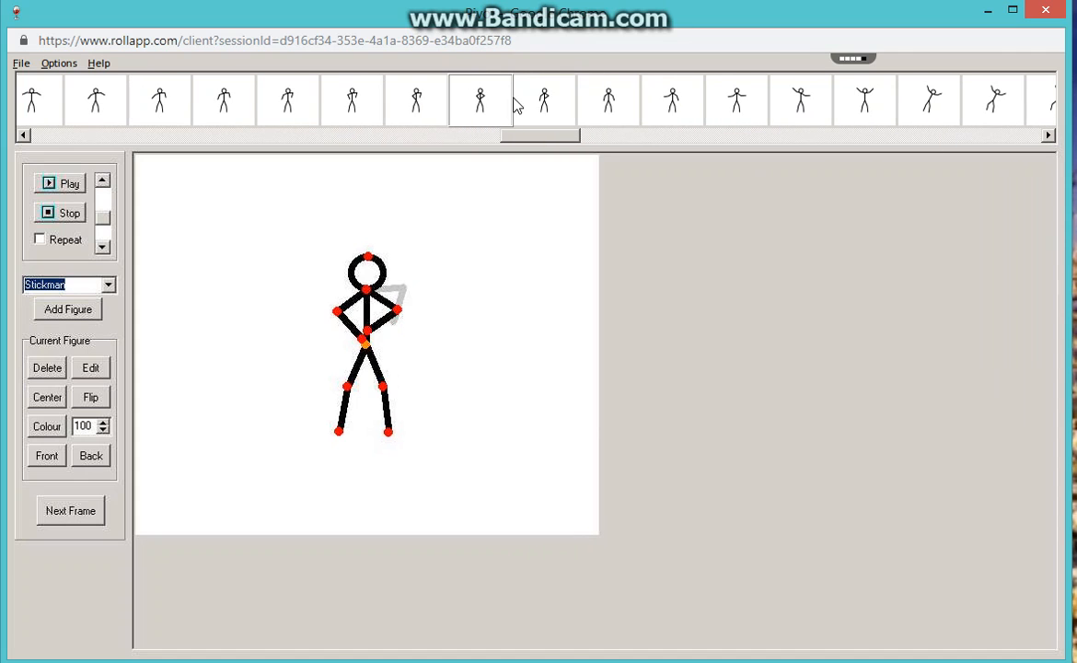
click(541, 99)
click(610, 100)
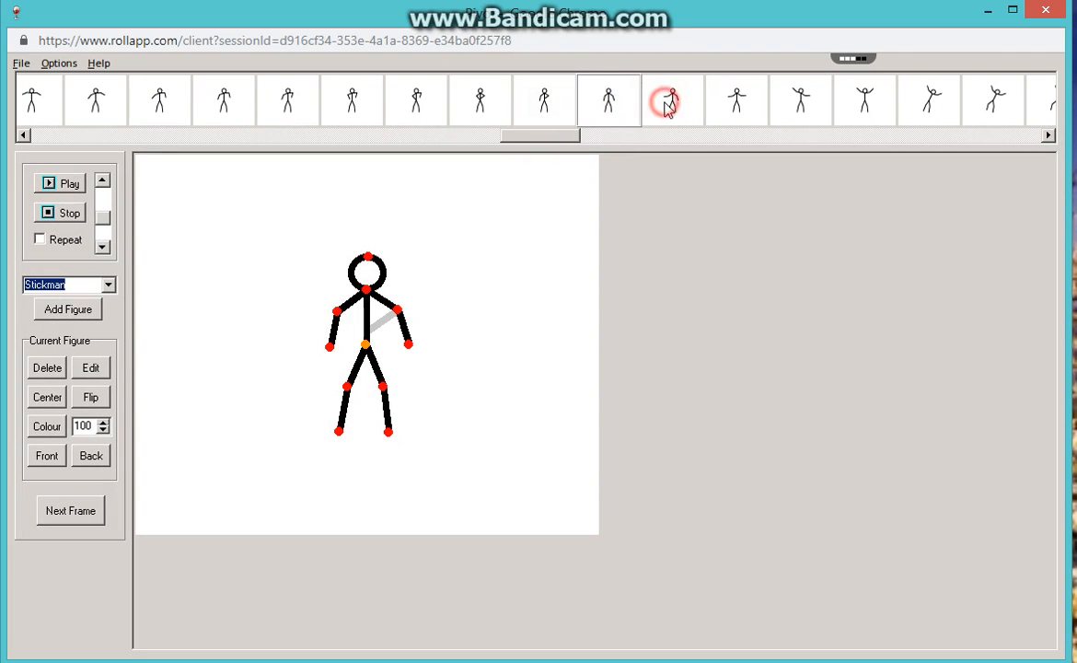
click(667, 104)
click(741, 106)
click(806, 101)
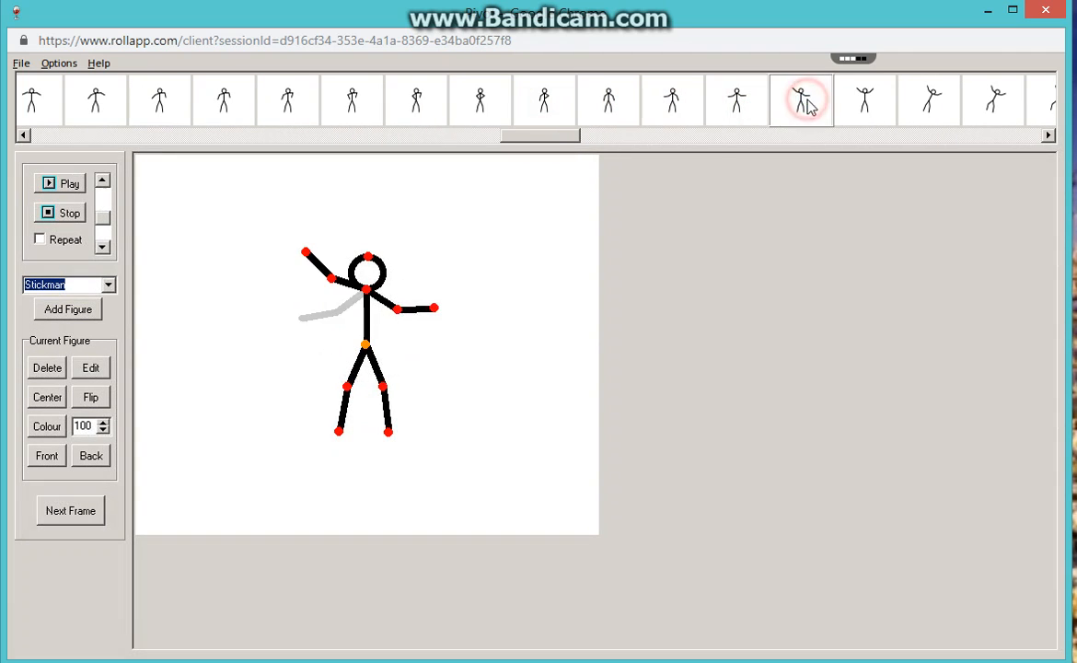
click(861, 103)
Review frames 109 to 112 to examine the sideways body lean and the accompanying leg shifts with arms raised.
click(924, 109)
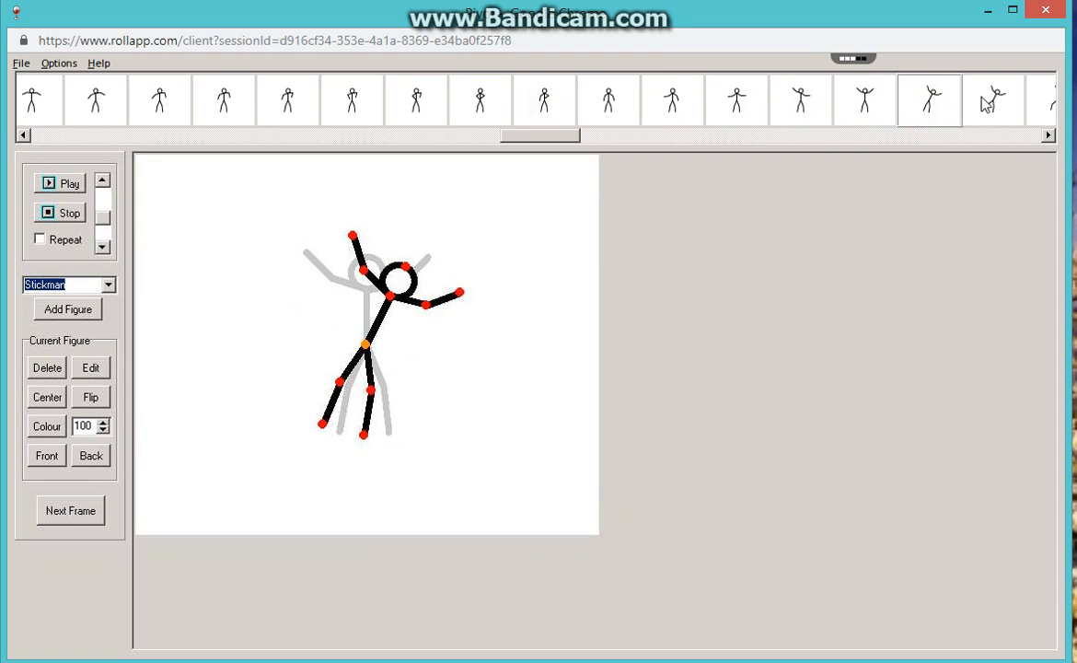
click(981, 97)
click(1047, 136)
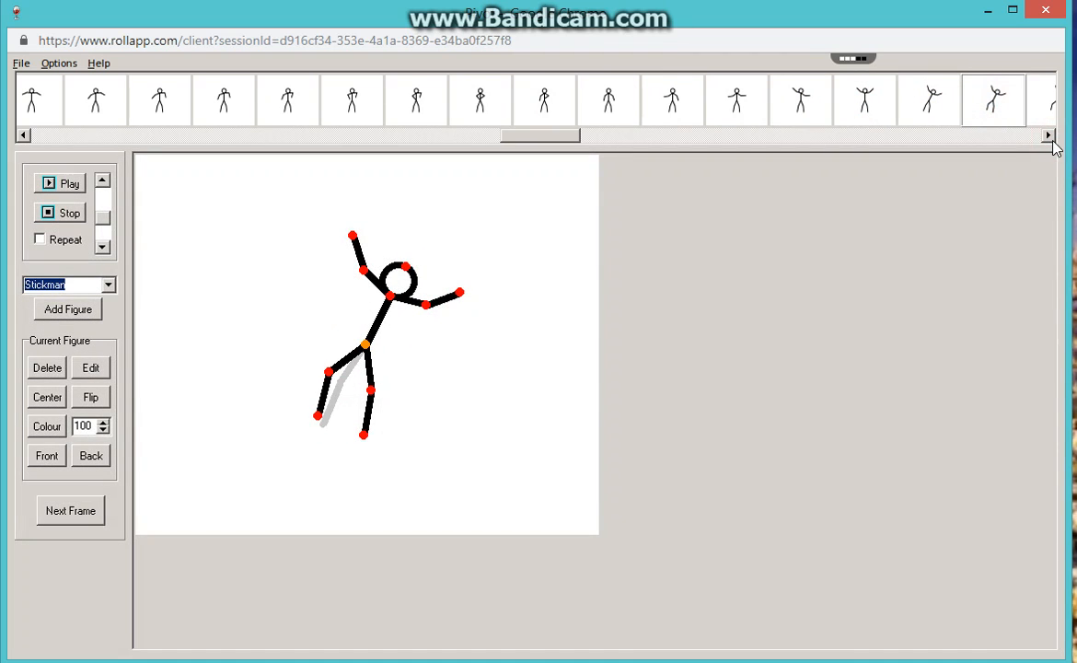
click(1047, 136)
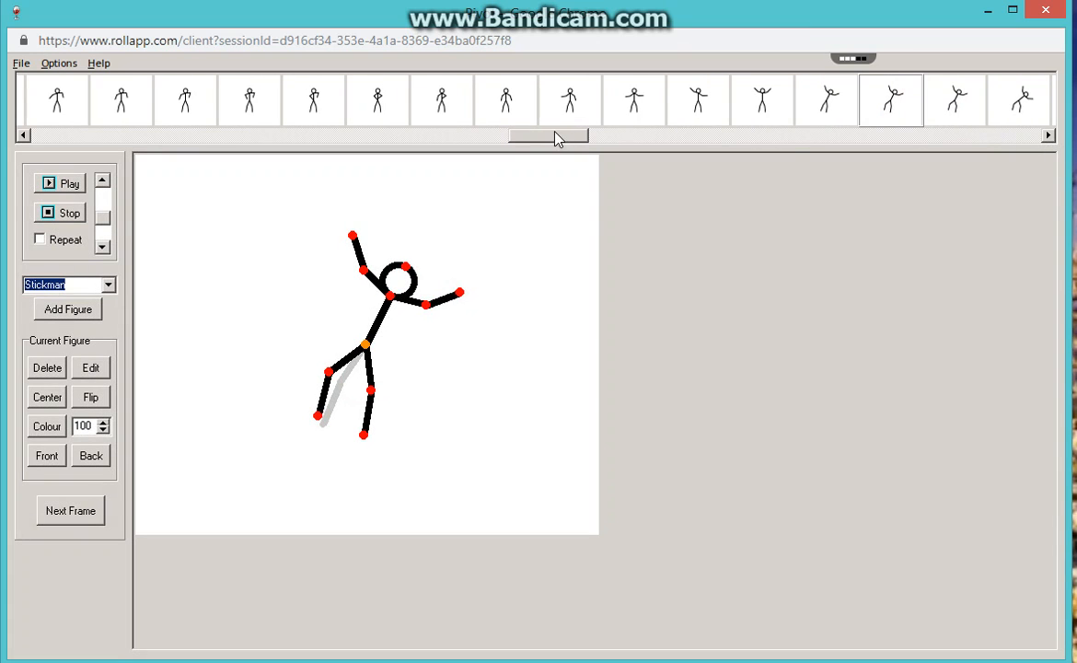
click(946, 106)
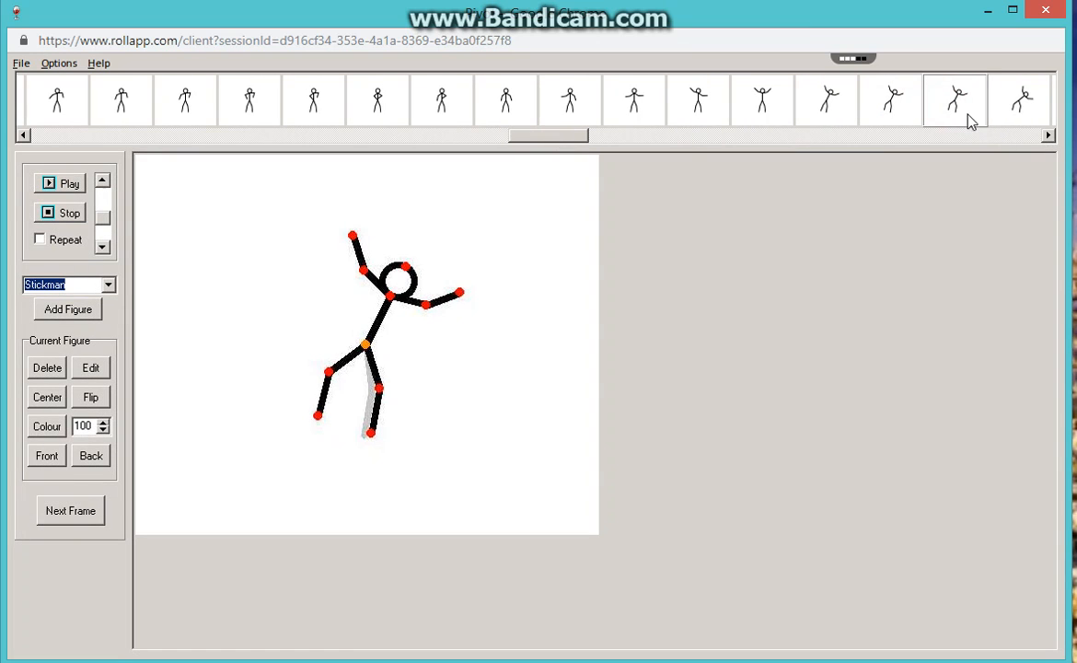
click(1026, 107)
click(1048, 135)
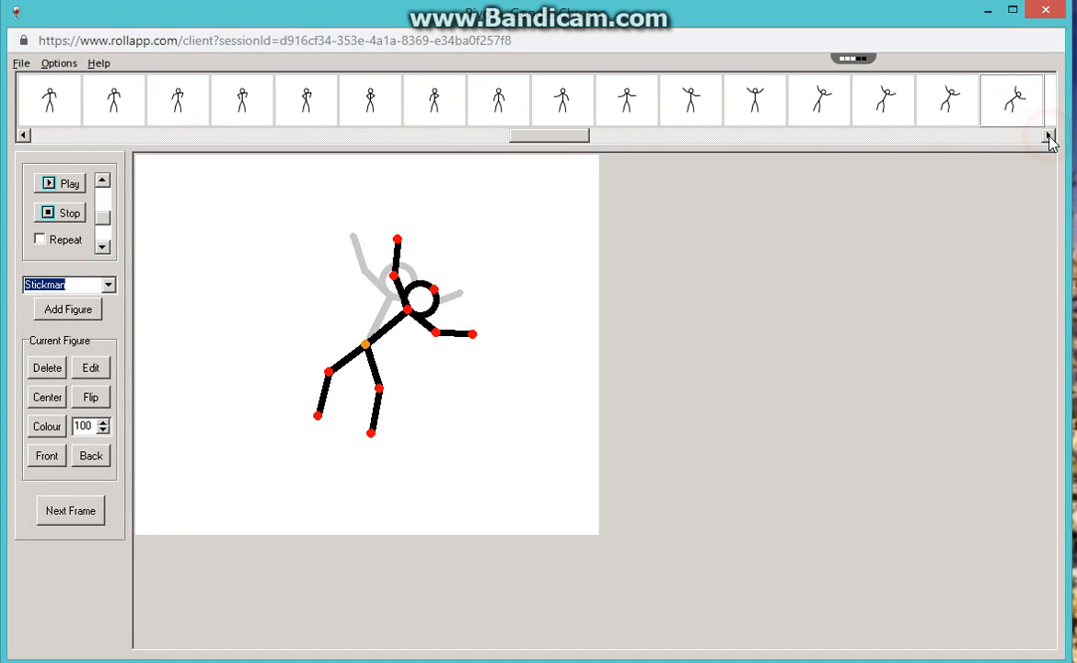
Step through frames 113 to 117 to examine the leg swings and knee bends while the torso stays tilted.
drag(577, 138, 659, 140)
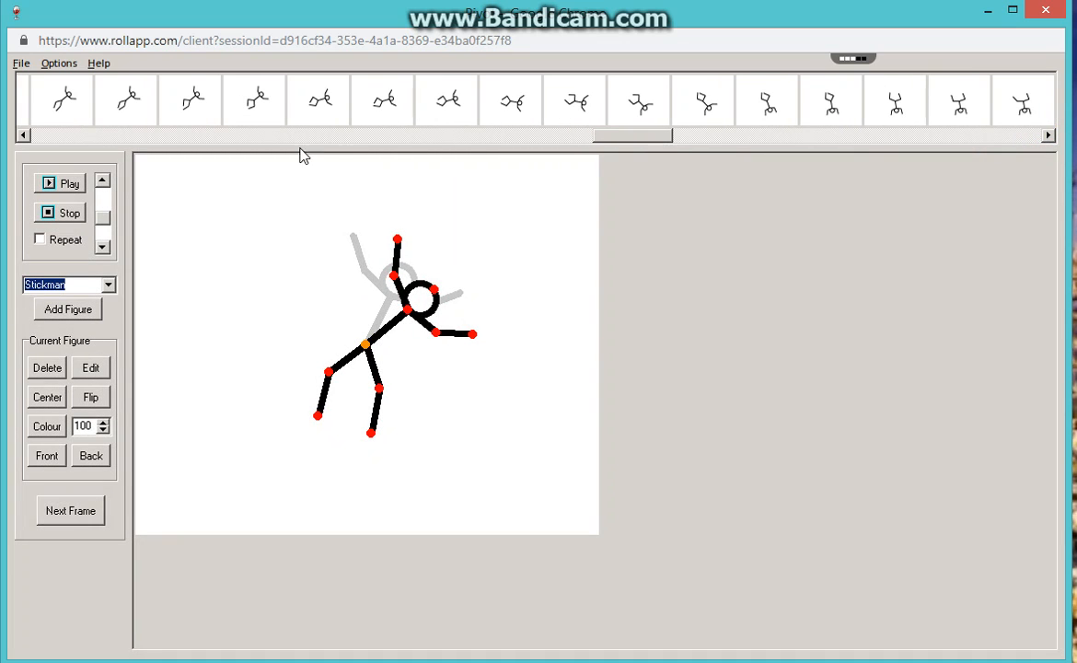
drag(607, 140, 589, 143)
click(197, 109)
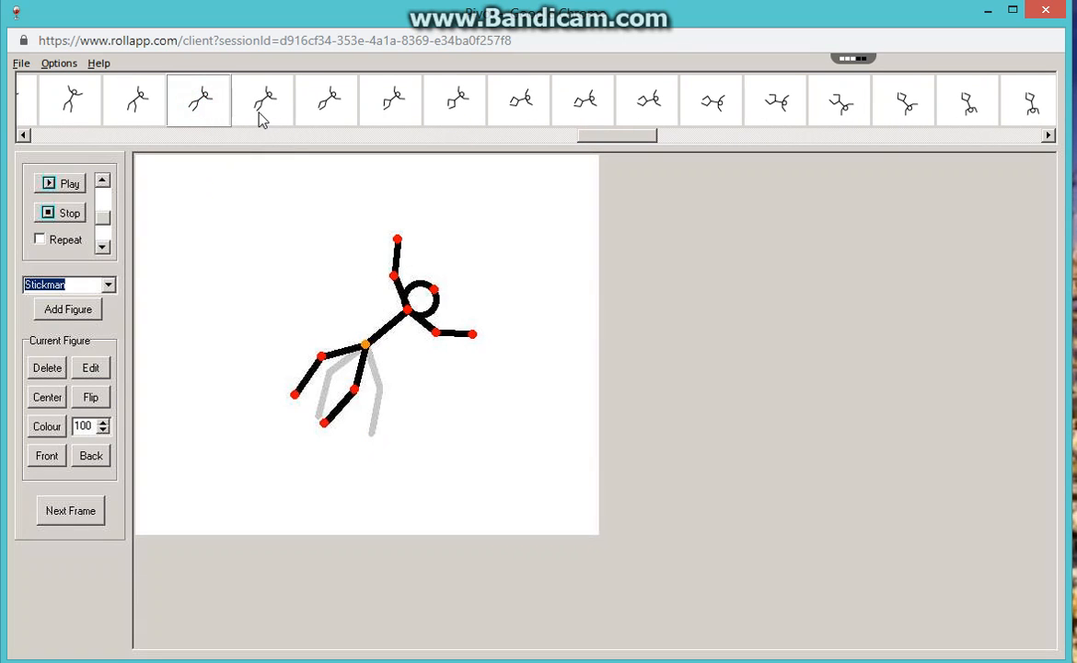
click(262, 109)
click(327, 106)
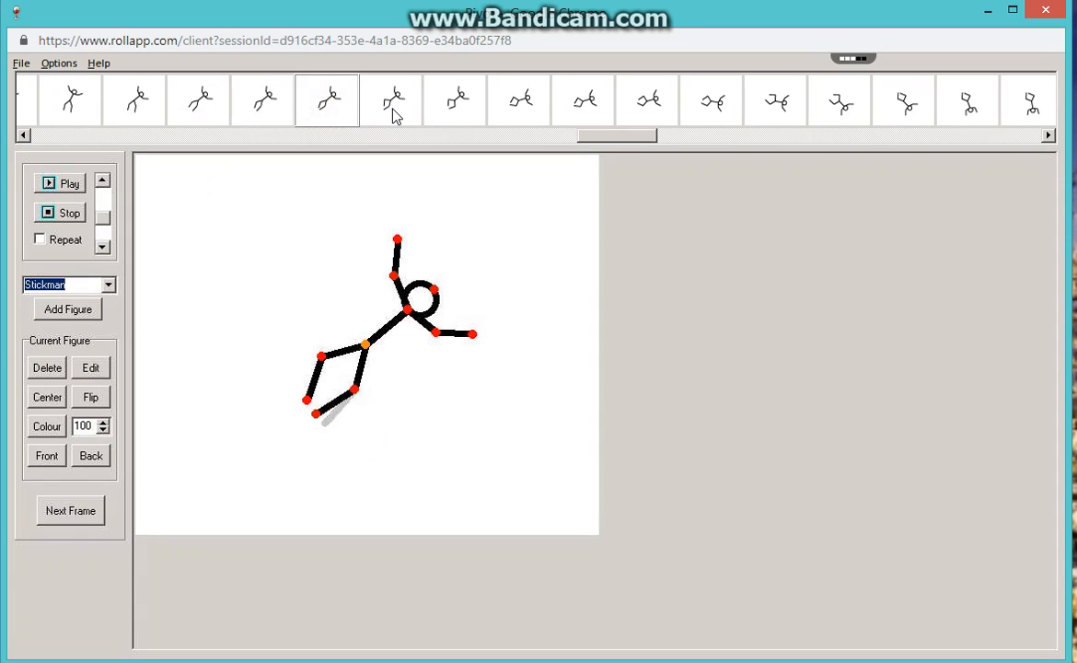
click(392, 103)
click(463, 110)
Review frames 118 to 122, following the torso as it tips down through the horizontal.
click(520, 101)
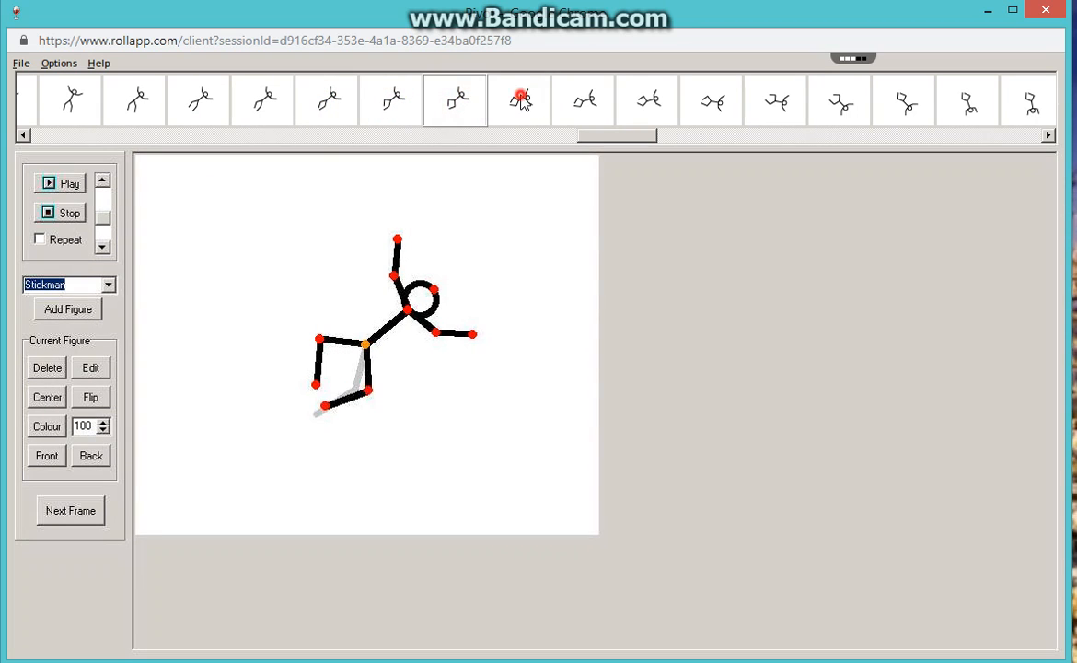
click(582, 106)
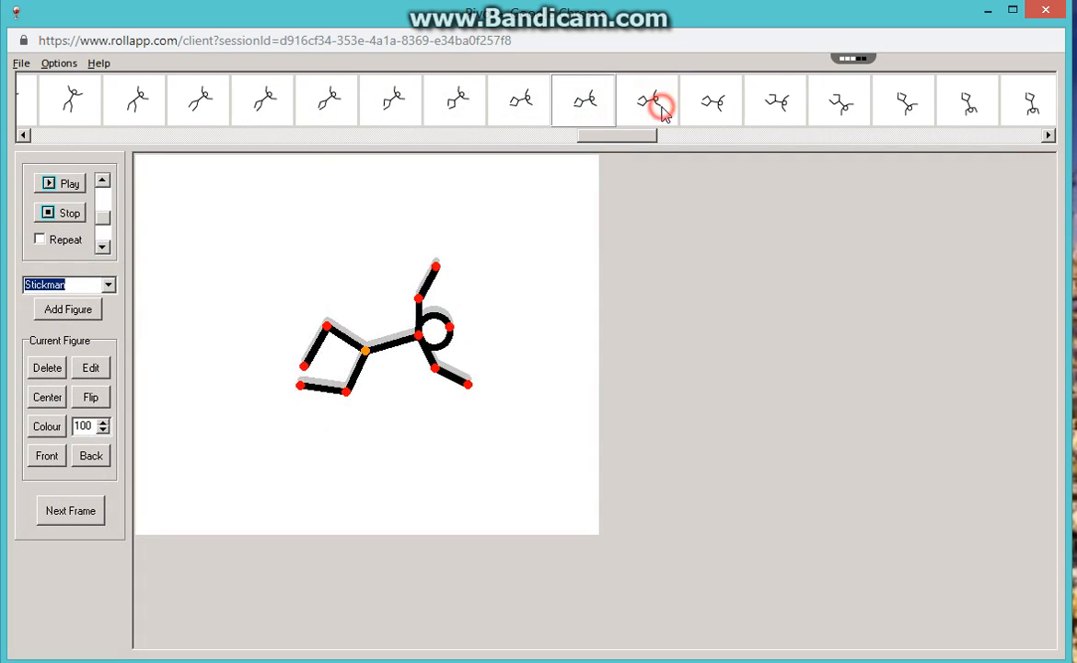
click(661, 109)
click(713, 103)
click(790, 109)
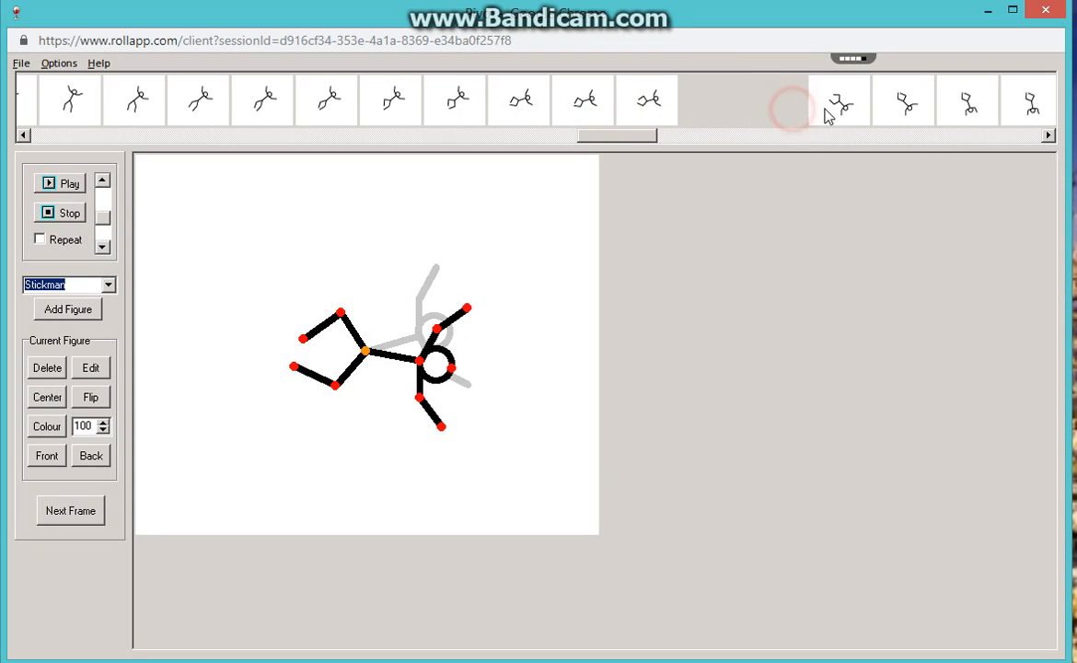
Examine frames 123 to 126 as the body rotates upside down with the arms reaching toward the ground.
click(835, 106)
click(904, 104)
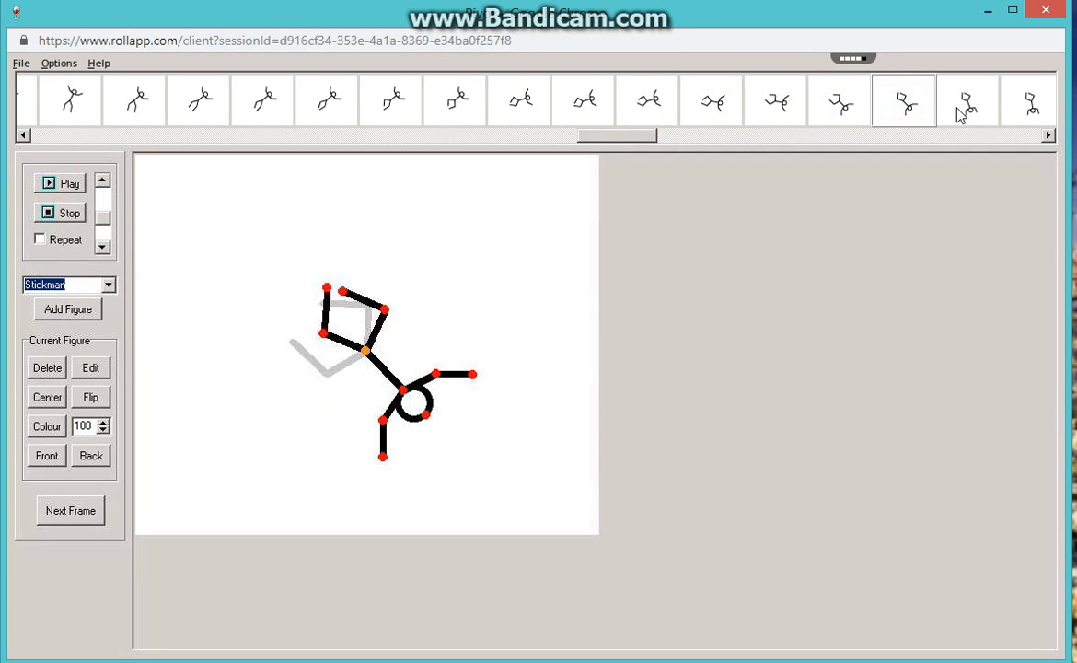
click(962, 111)
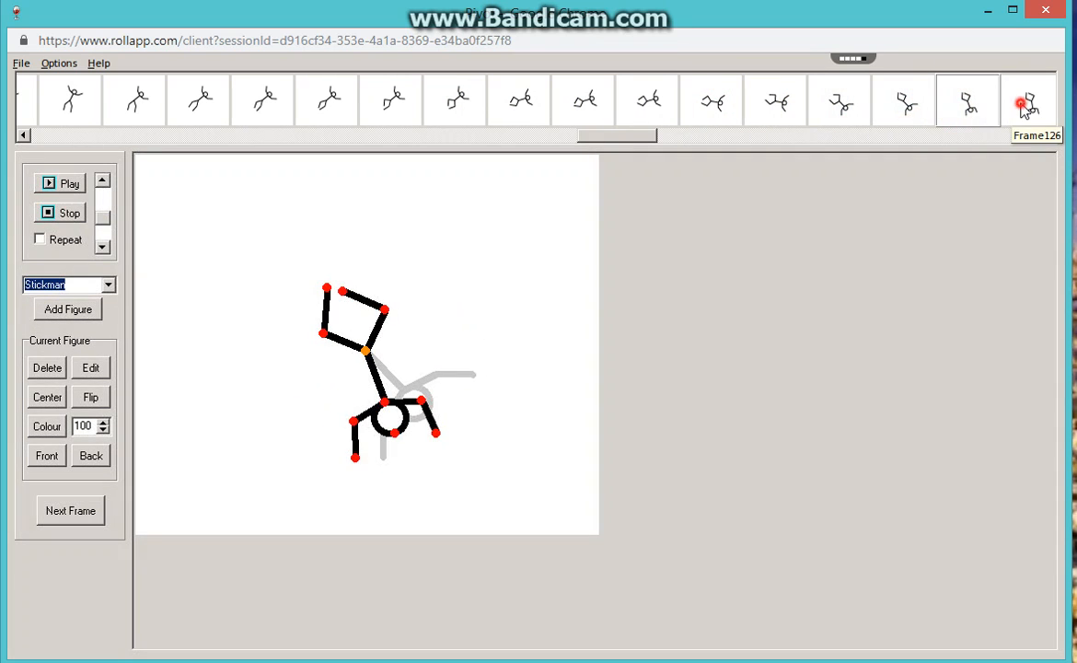
click(1022, 103)
Step through frames 127 to 132 to examine how the legs bend and shift during the handstand.
drag(647, 144, 701, 144)
click(295, 103)
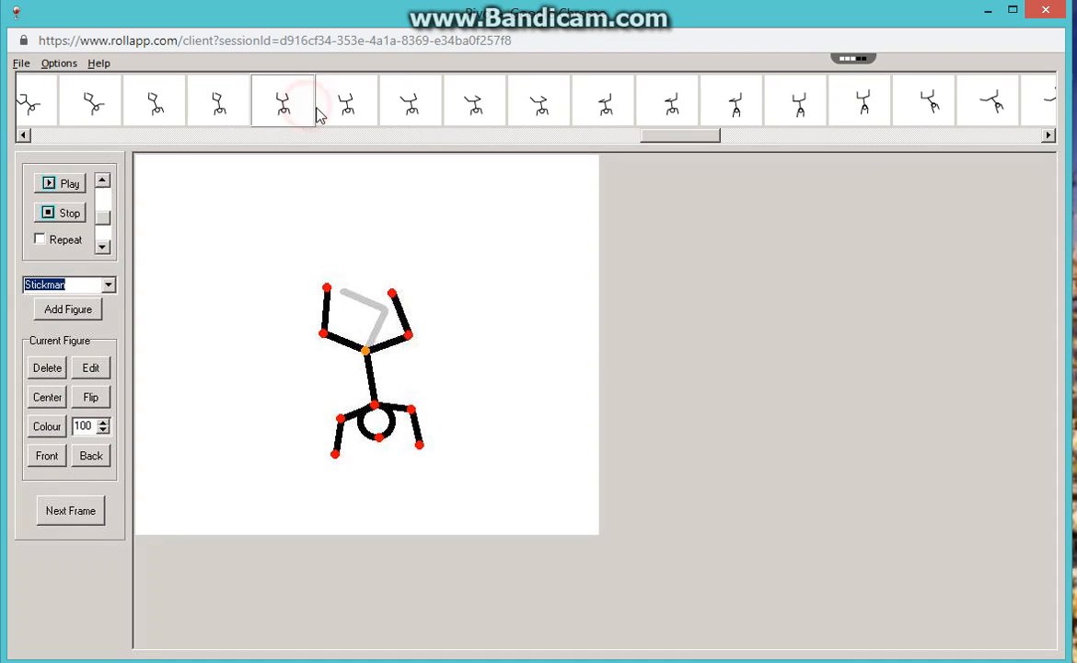
click(369, 110)
click(409, 105)
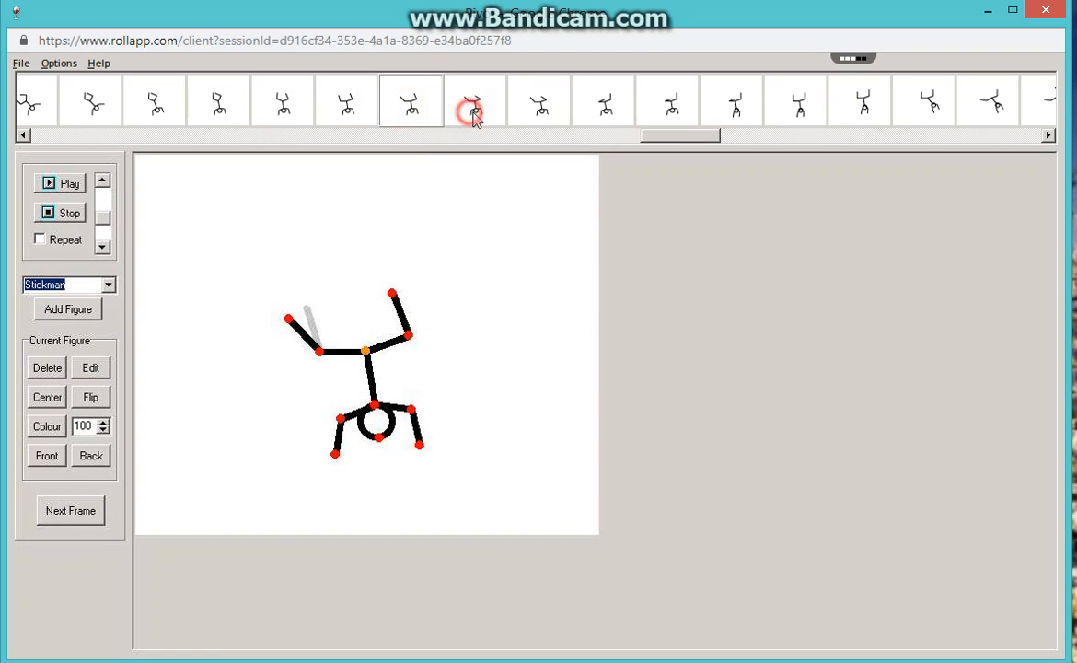
click(532, 108)
click(607, 105)
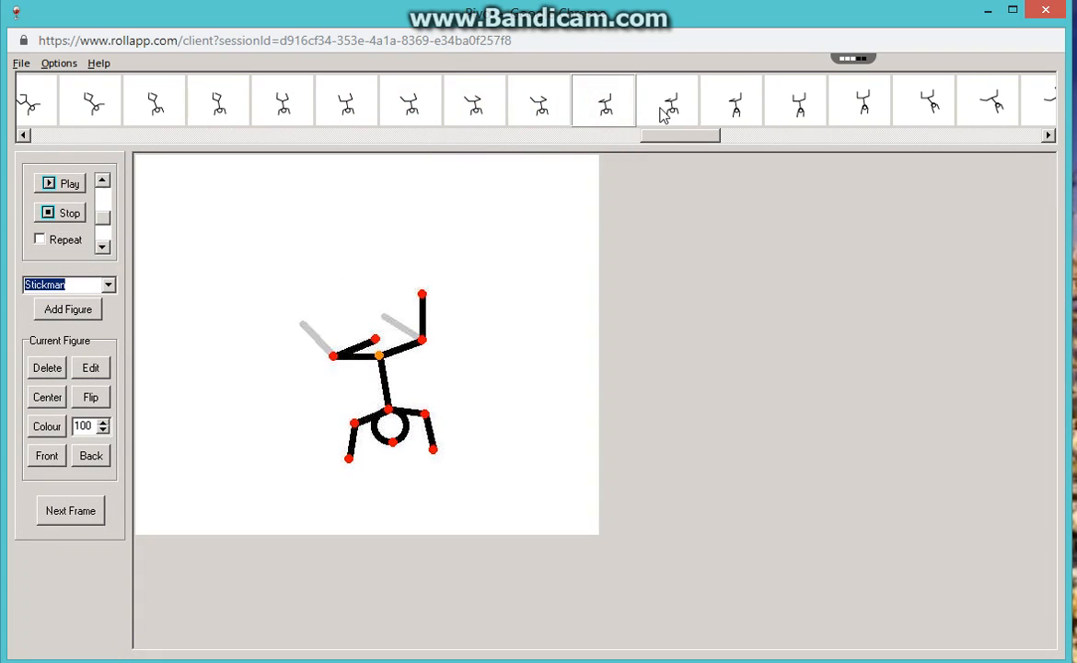
Review frames 133 to 136 to examine the arms drawing inward and the legs changing during the handstand.
click(661, 111)
click(745, 110)
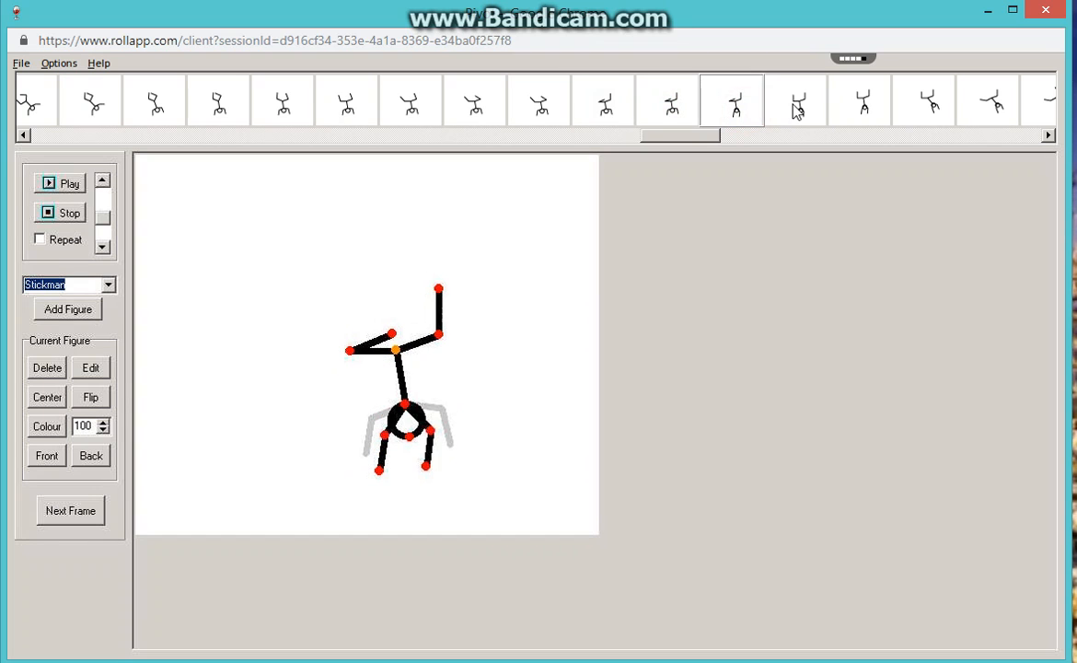
click(793, 103)
click(860, 103)
Examine frames 137 to 142 one by one, following the inverted body as it tilts sideways toward the horizontal.
click(932, 109)
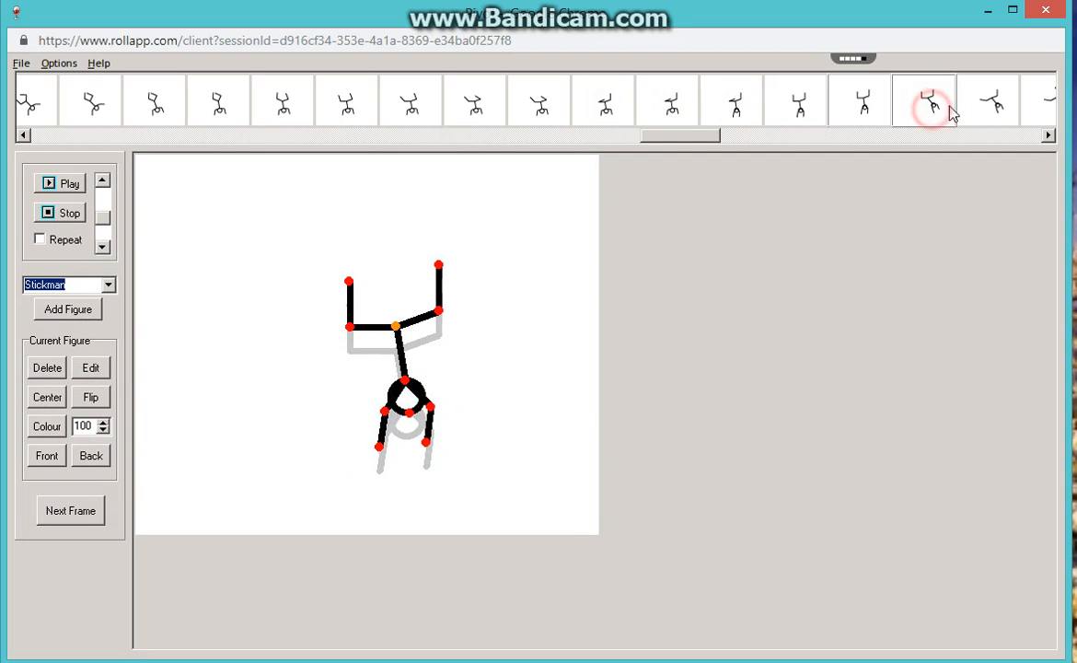
click(986, 106)
click(1047, 103)
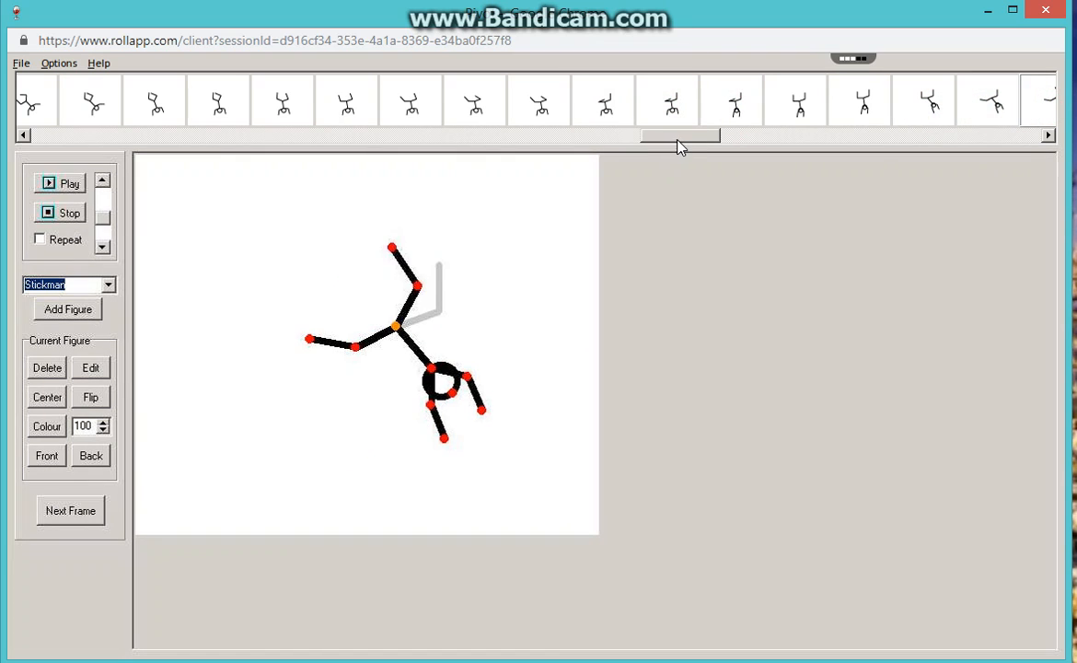
drag(675, 137, 755, 138)
click(690, 200)
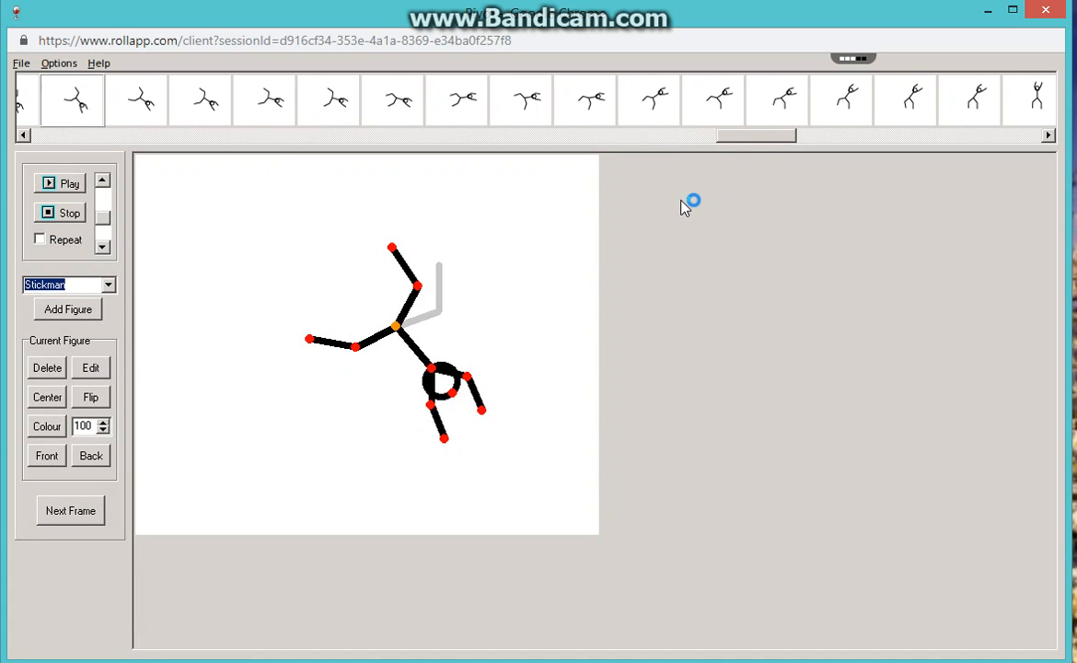
click(759, 140)
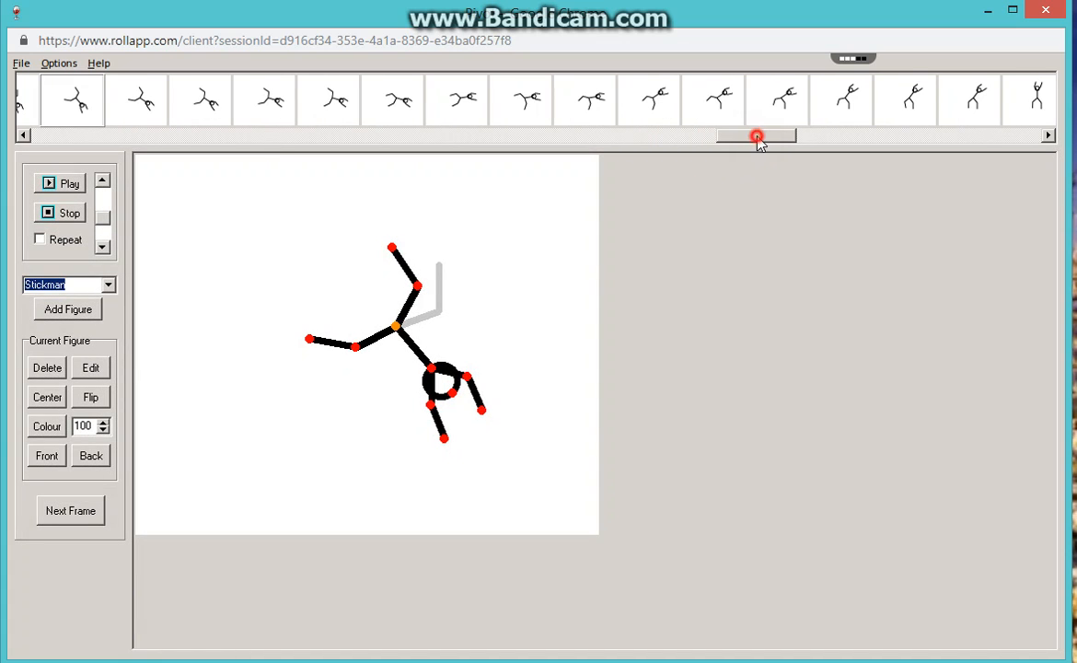
click(124, 108)
click(223, 106)
click(265, 102)
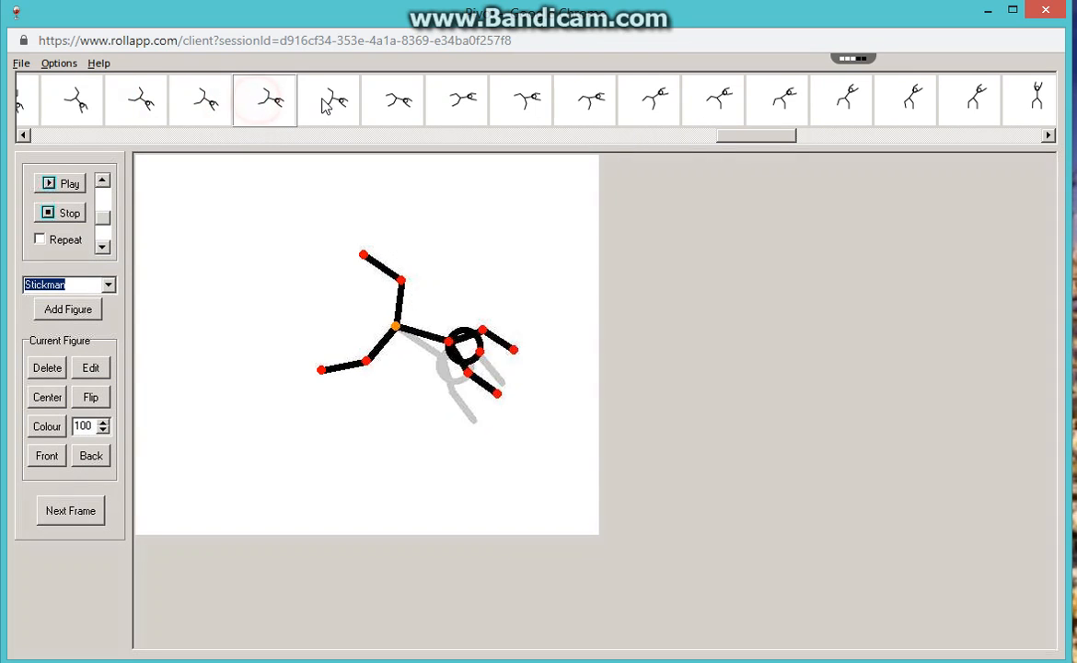
Step through frames 143 to 147 to examine the legs coming down and the torso starting to lift.
click(324, 103)
click(392, 103)
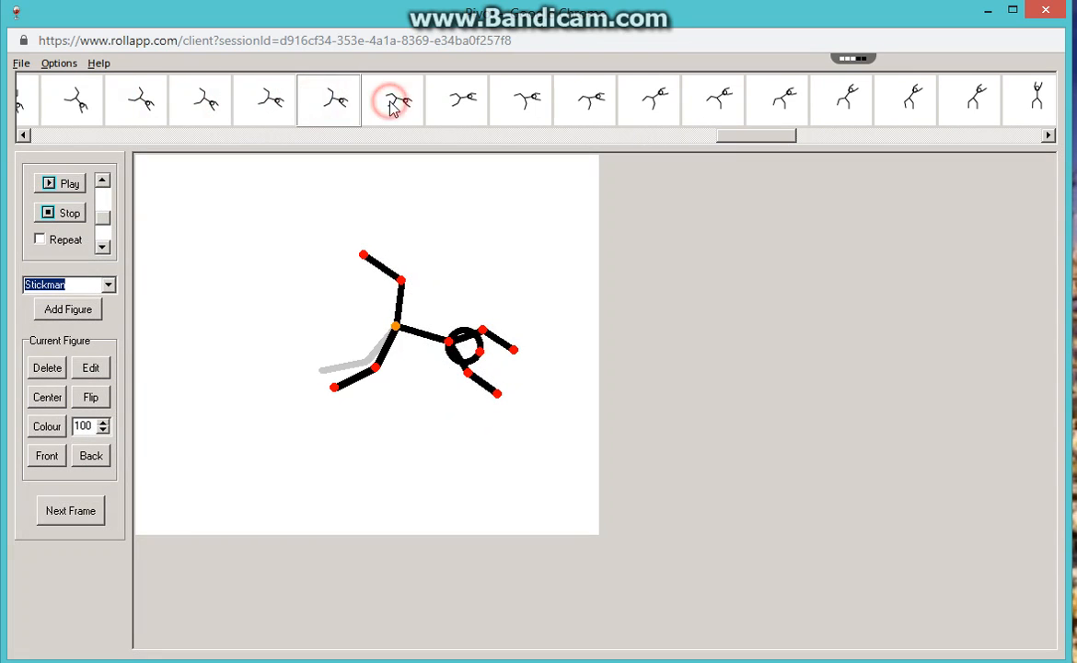
click(451, 106)
click(525, 106)
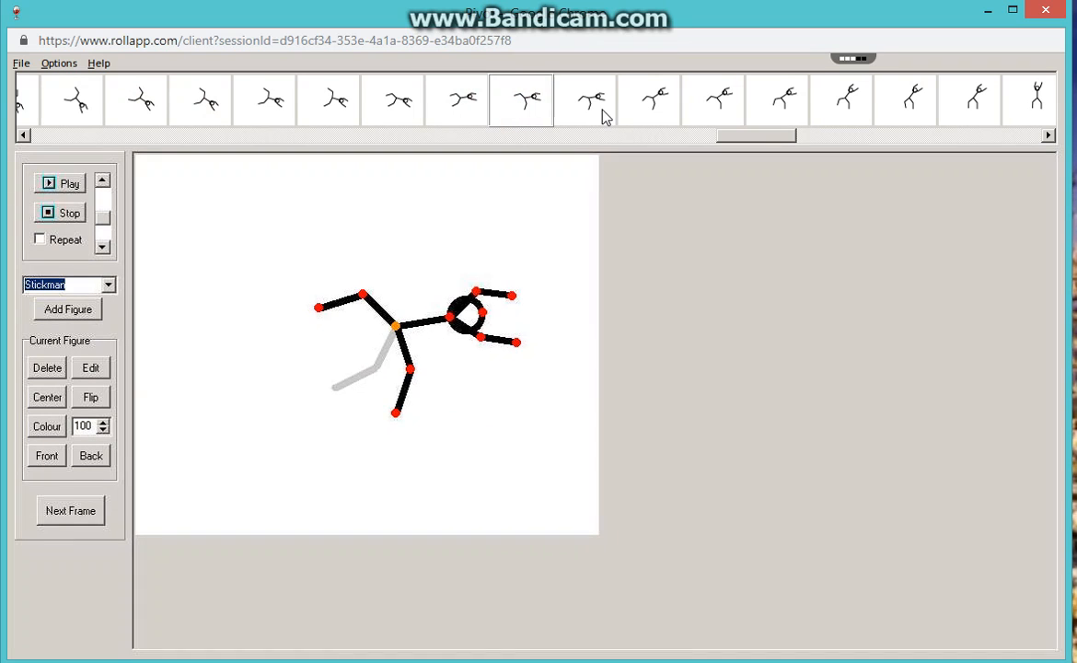
click(605, 113)
Review frames 148 to 154, following the torso as it swings upright with both arms overhead.
click(644, 103)
click(720, 107)
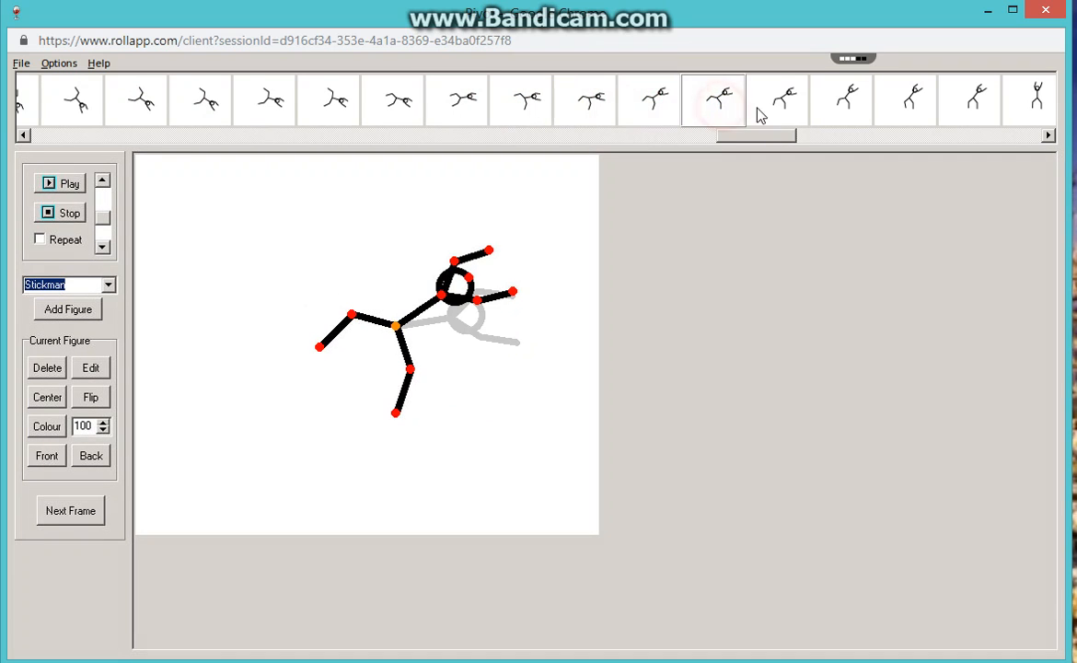
click(774, 108)
click(844, 107)
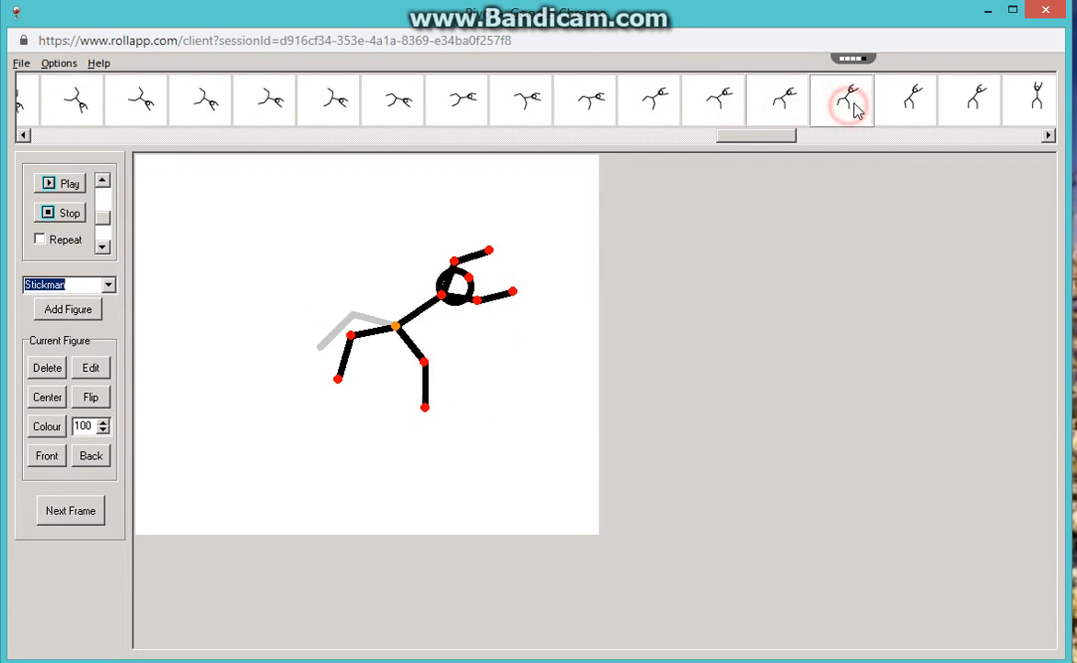
click(909, 108)
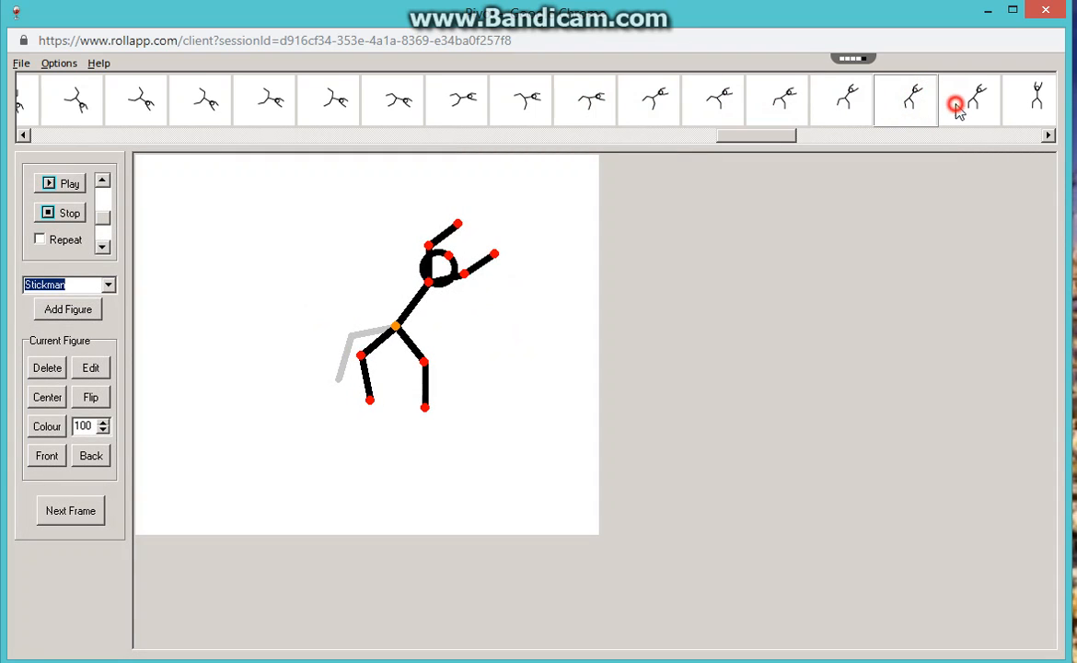
click(957, 107)
click(1031, 98)
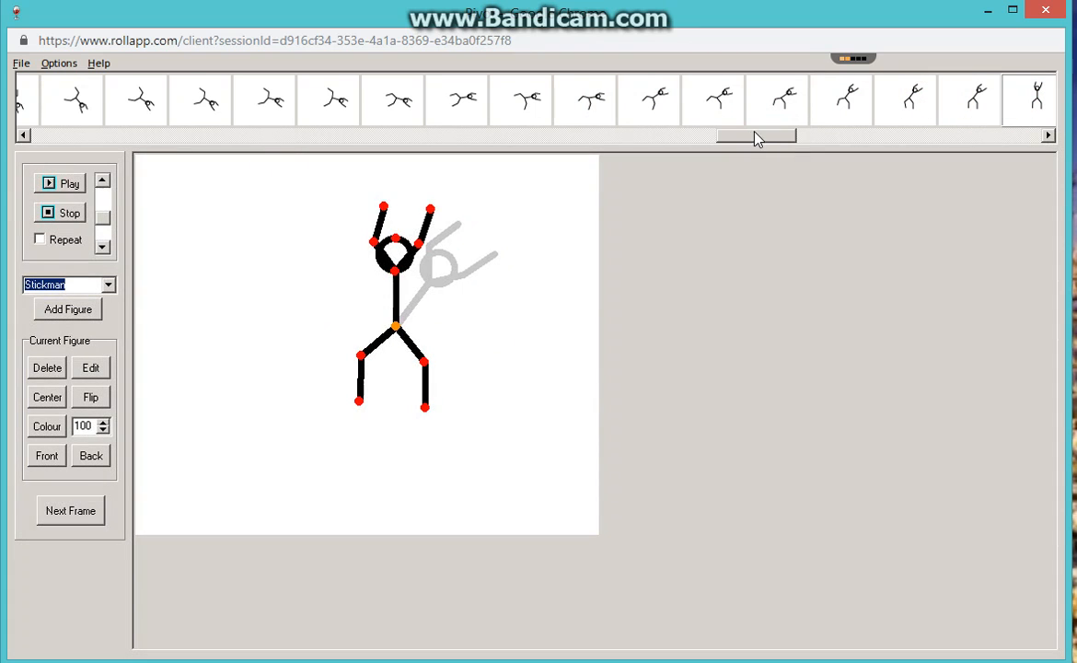
Browse the upcoming frames of the timeline and locate the ones directly following frame 154.
drag(754, 138, 886, 144)
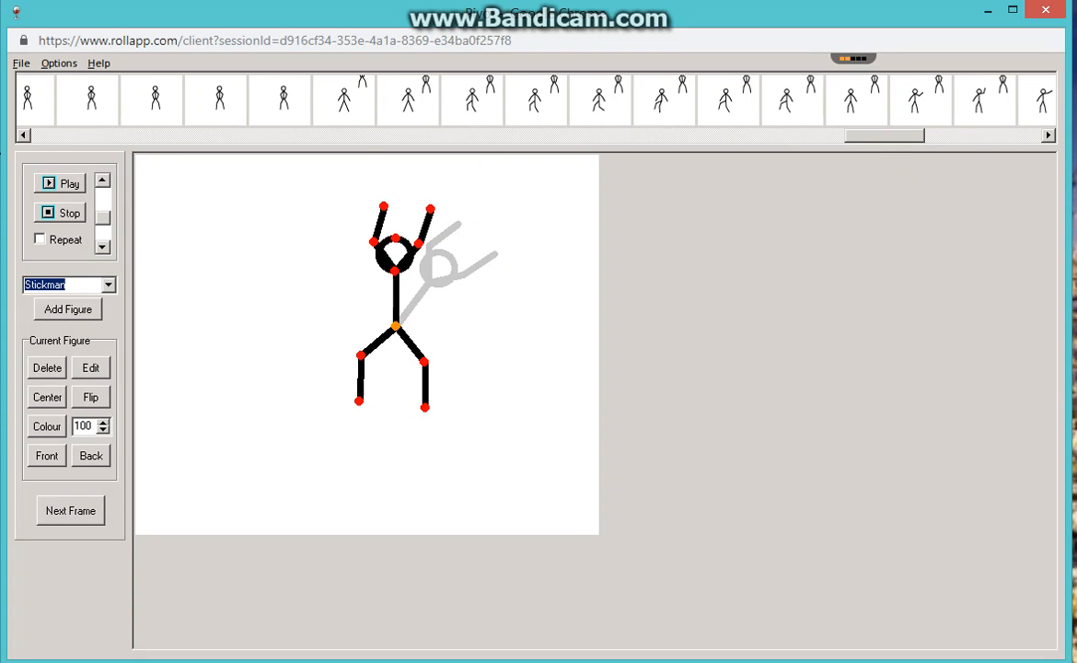
click(23, 136)
click(23, 135)
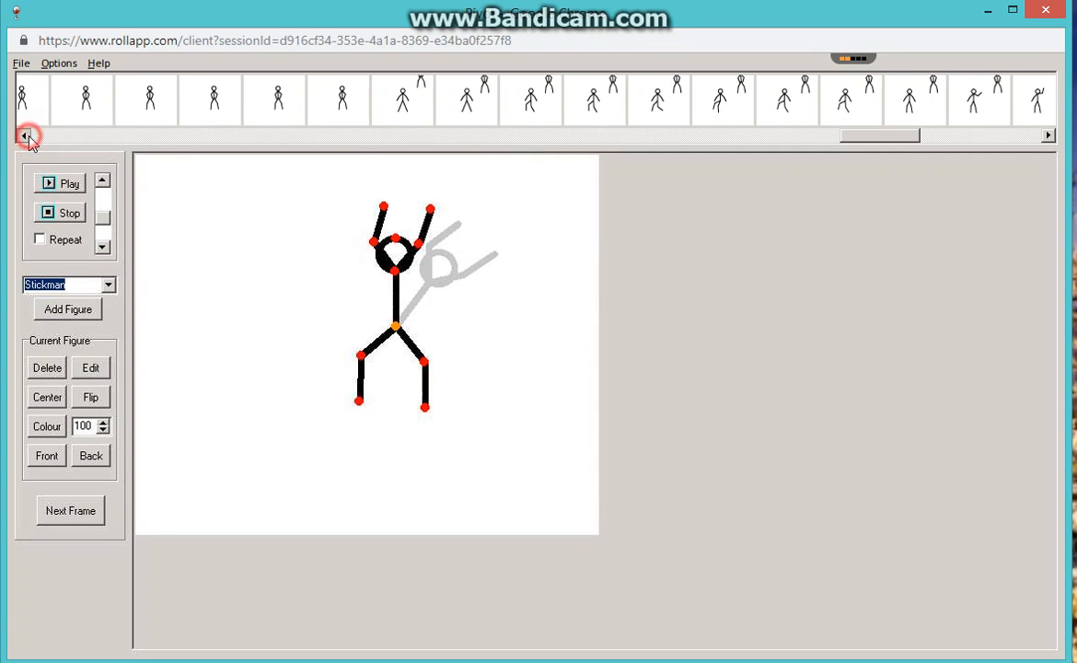
click(23, 136)
click(23, 135)
click(25, 136)
click(26, 136)
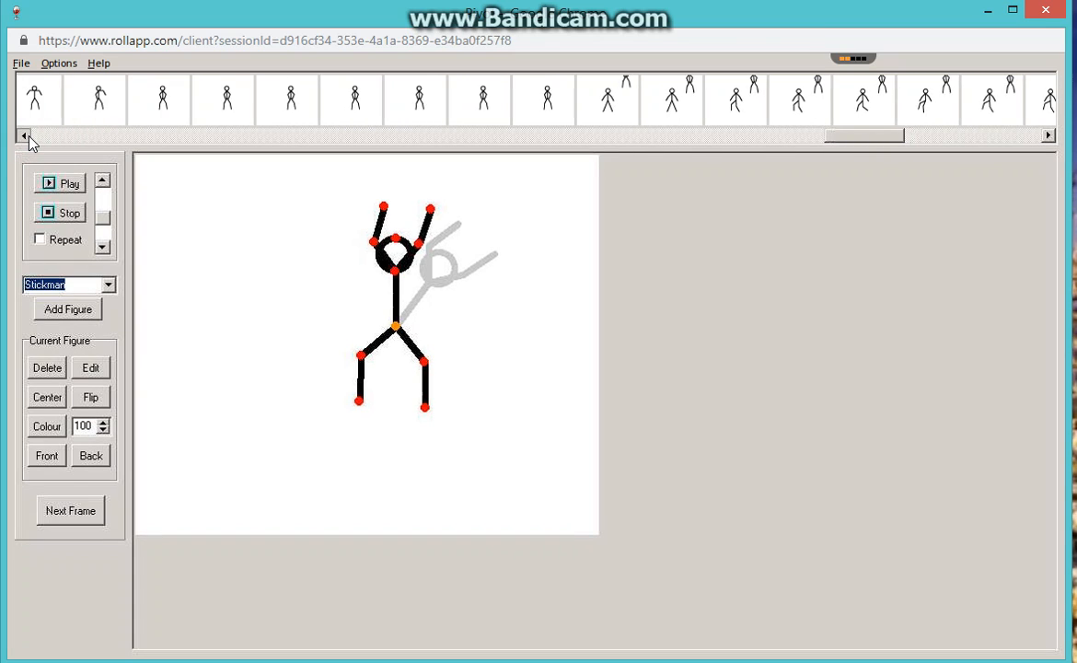
click(26, 136)
click(26, 136)
click(26, 136)
click(26, 136)
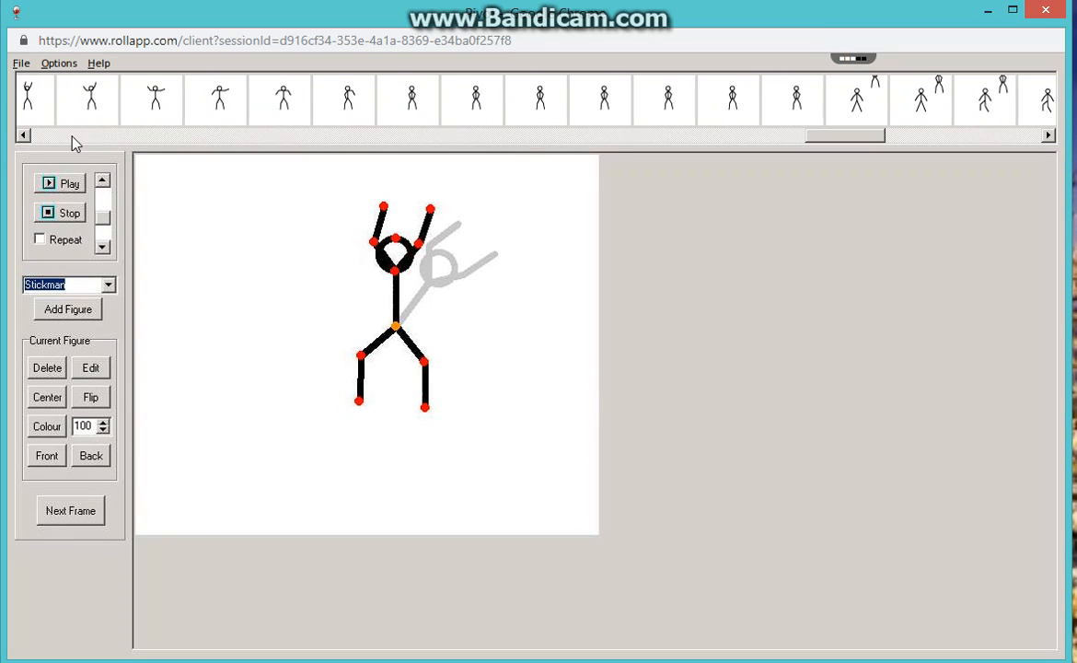
drag(844, 140, 808, 150)
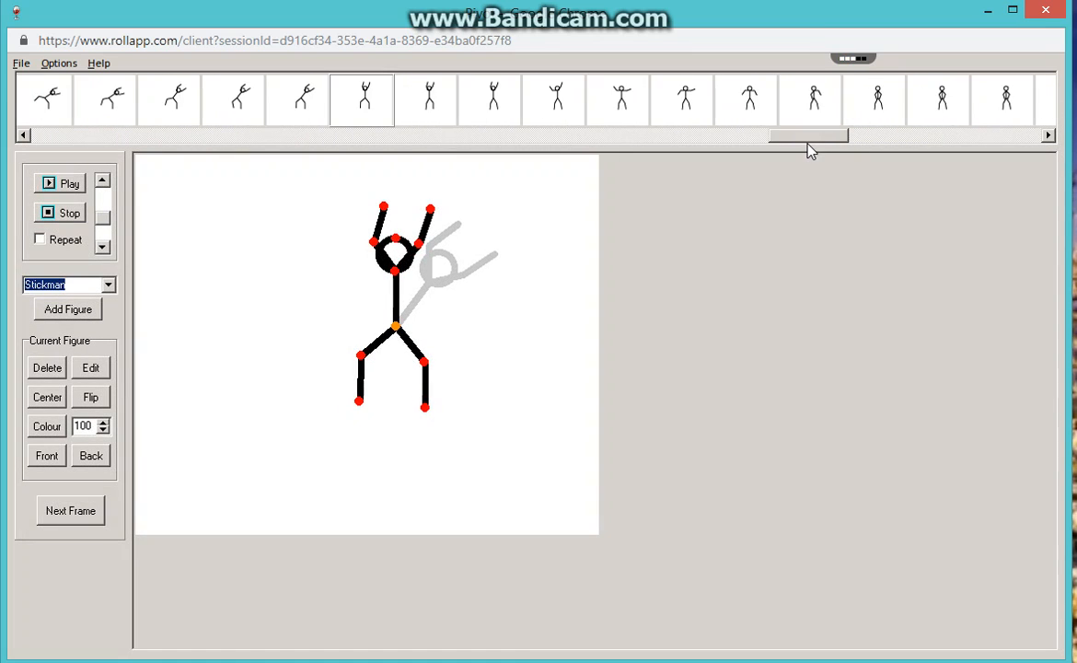
Examine frames 155 to 159 to see the legs settle and the raised arms open outward.
click(446, 101)
click(499, 112)
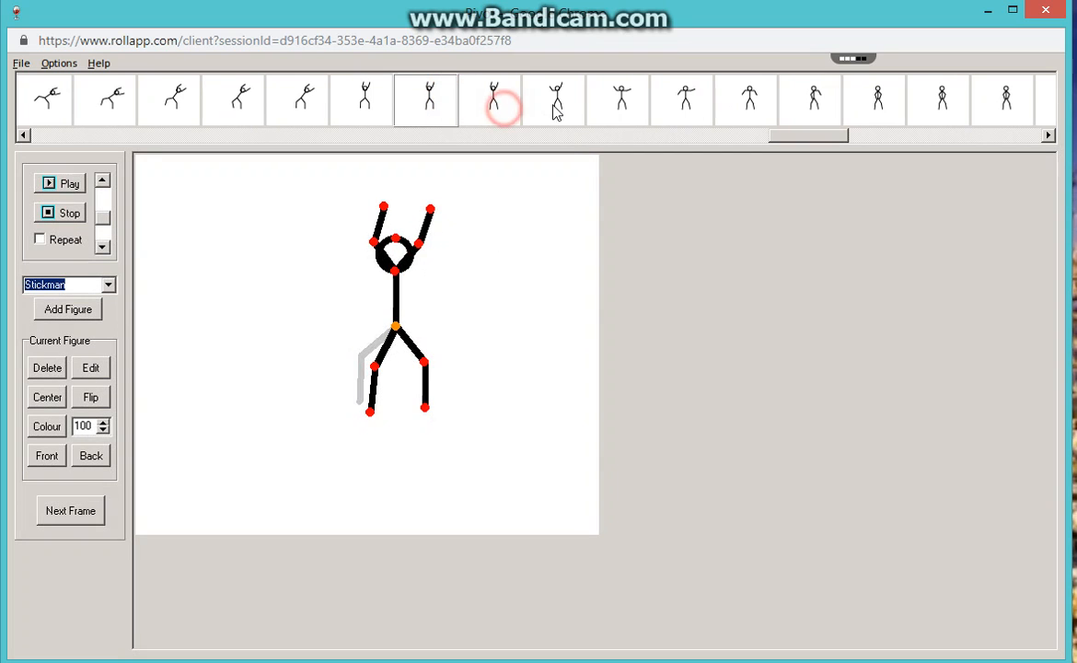
click(558, 102)
click(624, 103)
click(689, 101)
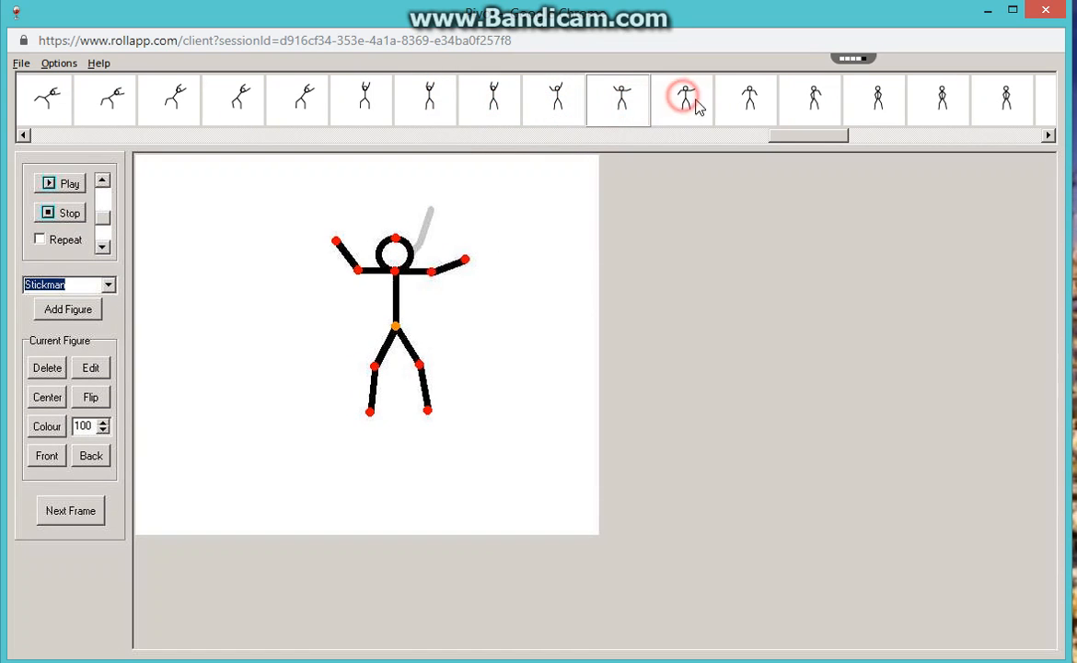
Step through frames 160 to 164, following both arms as they lower and fold in to the waist.
click(750, 101)
click(810, 101)
click(876, 102)
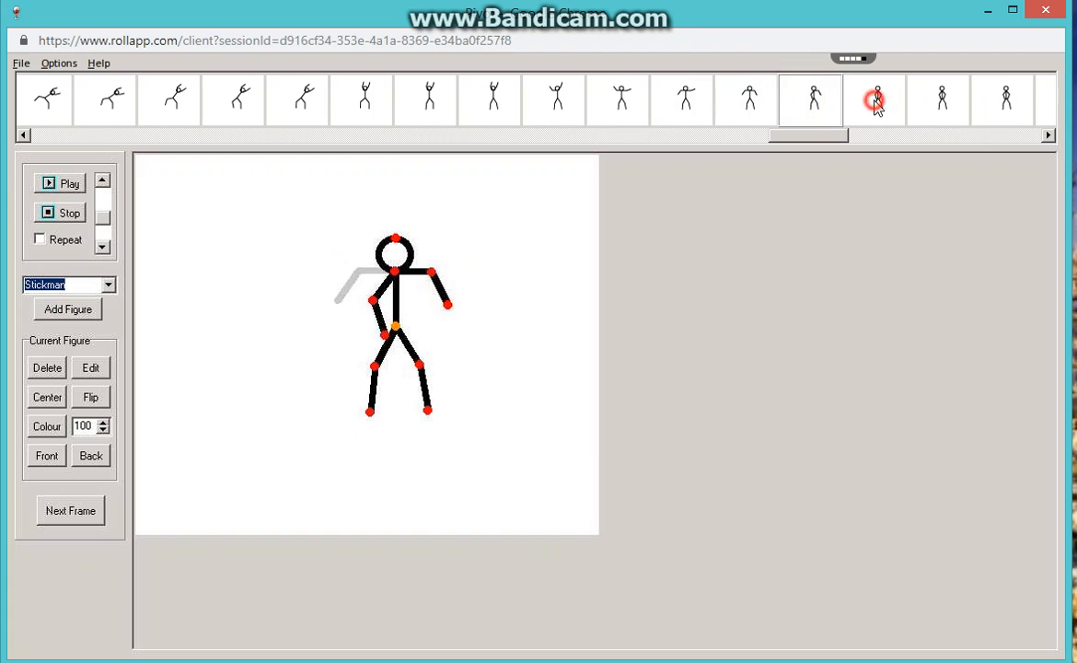
click(942, 100)
click(1003, 103)
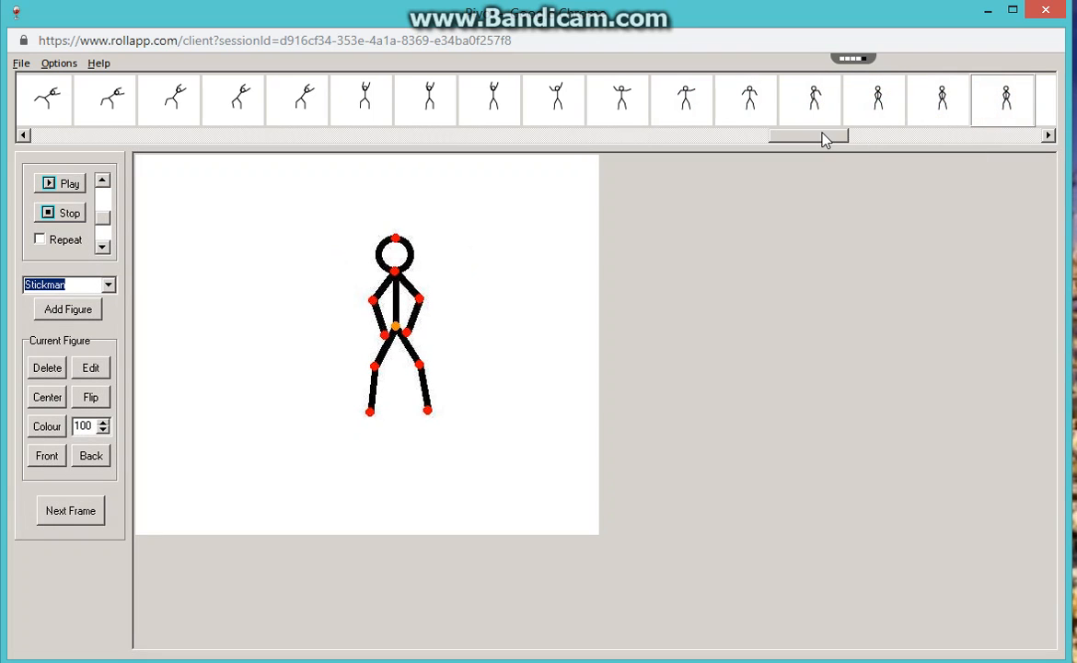
Review frames 165 to 170 to examine the held hands-on-waist pose and the introduction of a second stickman.
drag(824, 135, 879, 134)
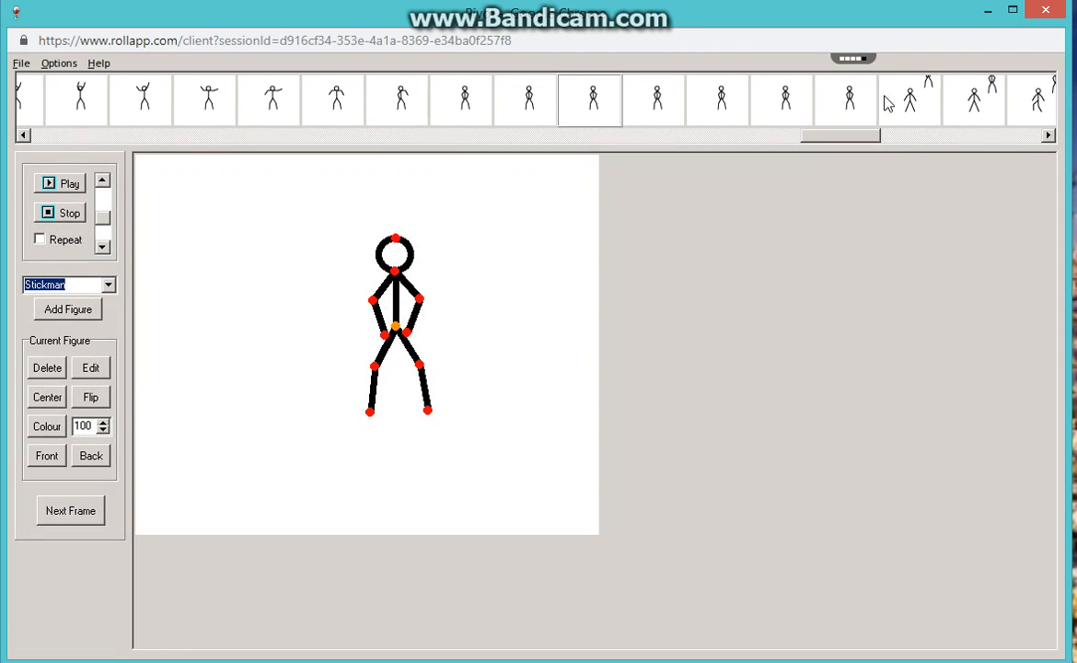
click(648, 104)
click(725, 102)
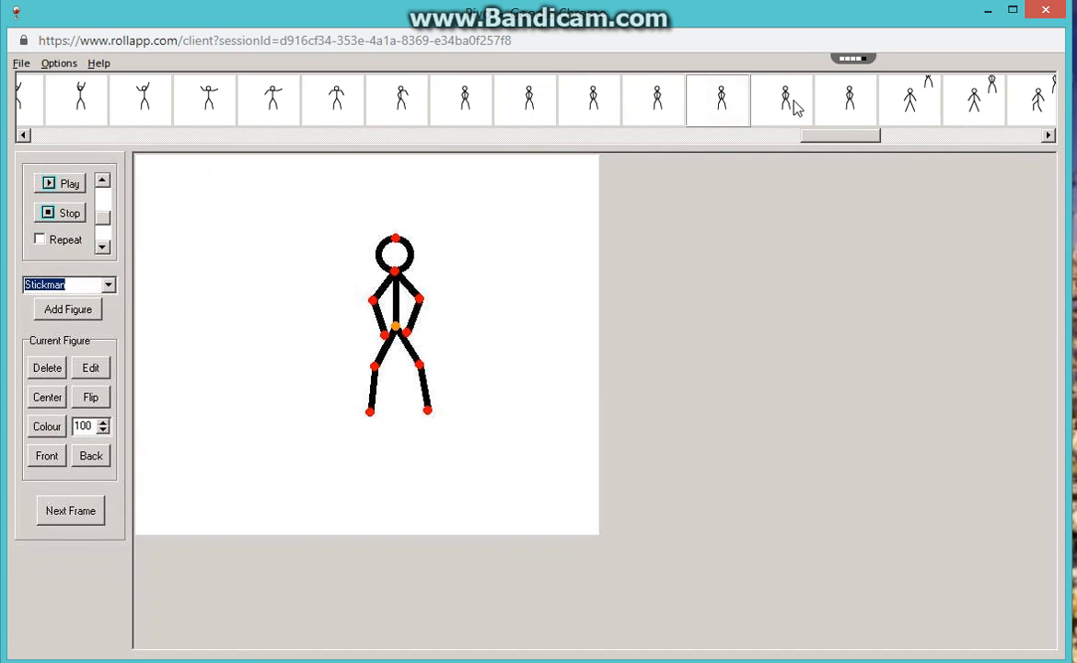
click(775, 104)
click(903, 105)
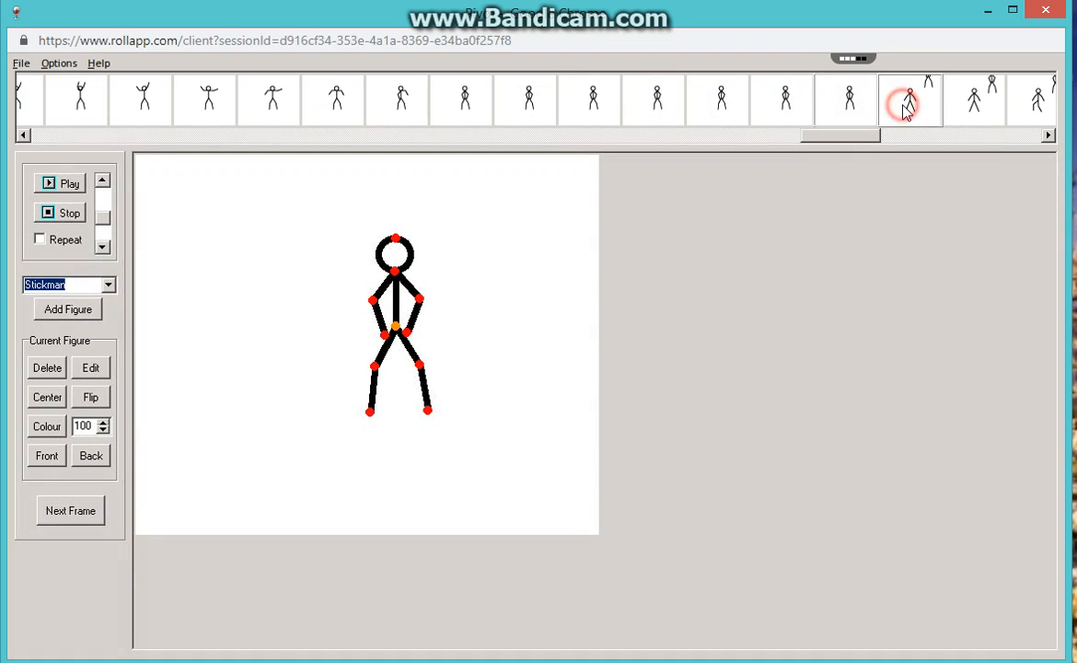
click(974, 106)
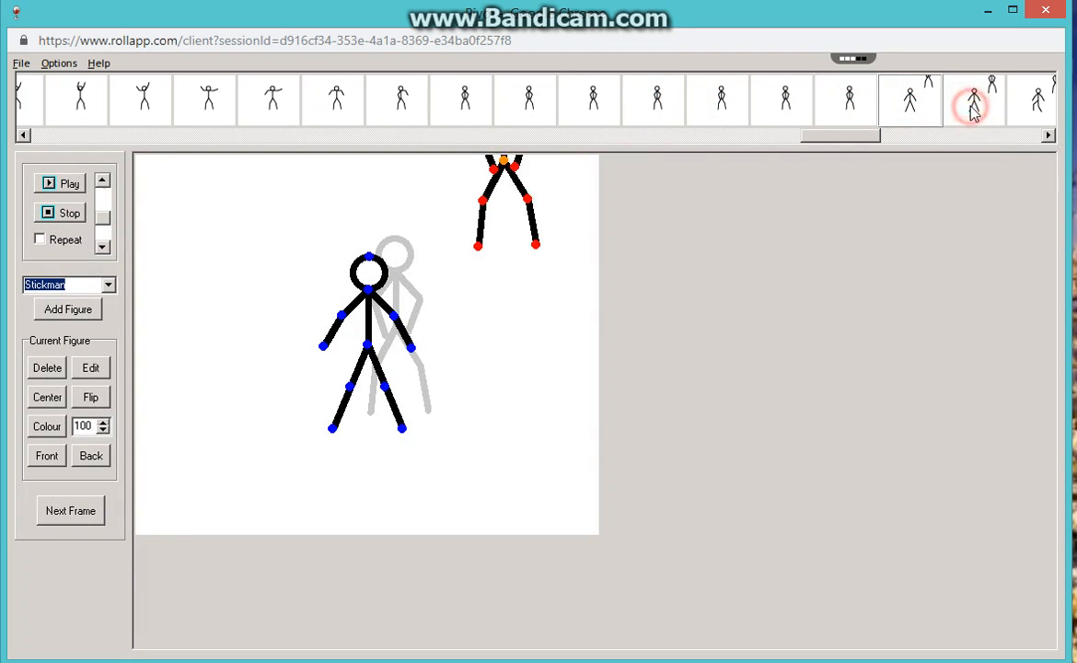
Step through the frames after the second stickman's entrance, following the first stickman's legs as it walks sideways.
click(1043, 105)
drag(864, 135, 916, 141)
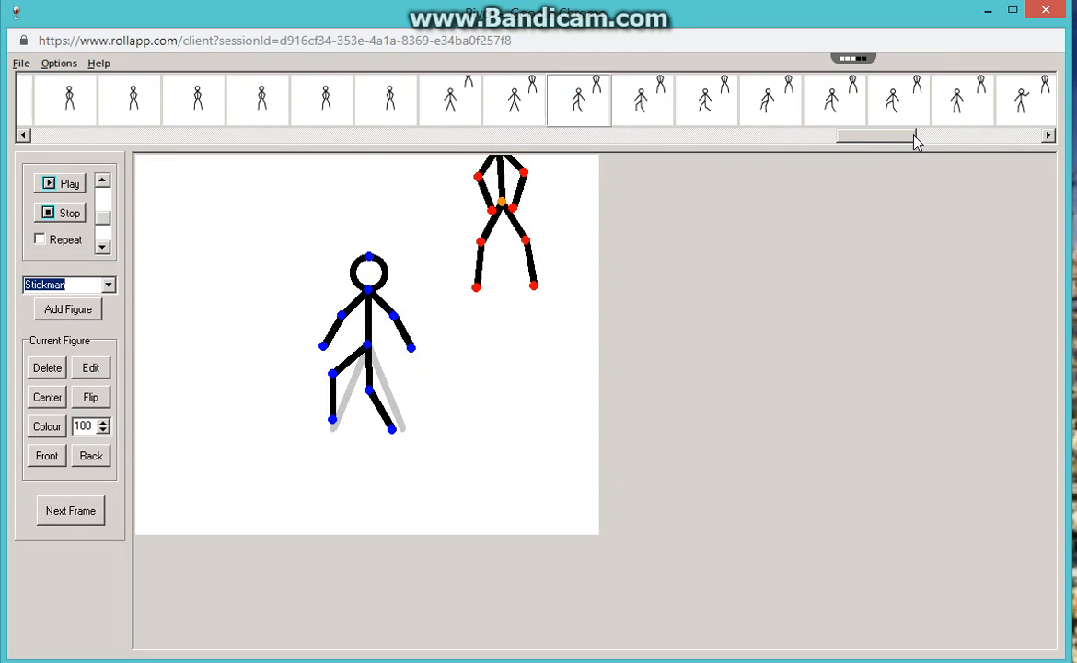
click(633, 105)
click(703, 102)
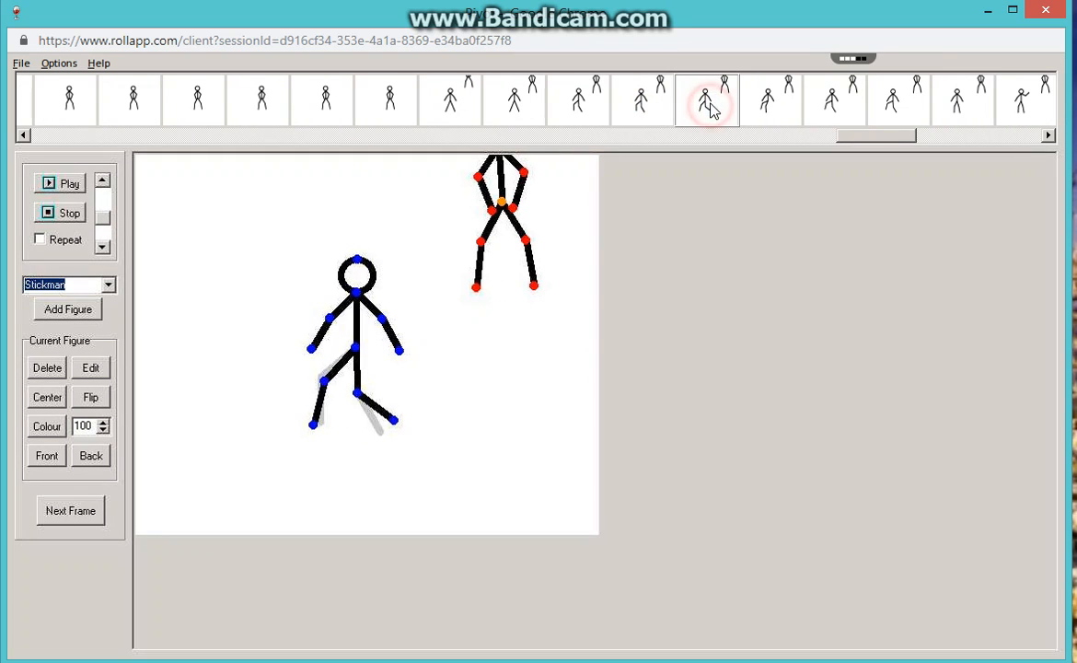
click(778, 101)
click(831, 108)
click(891, 103)
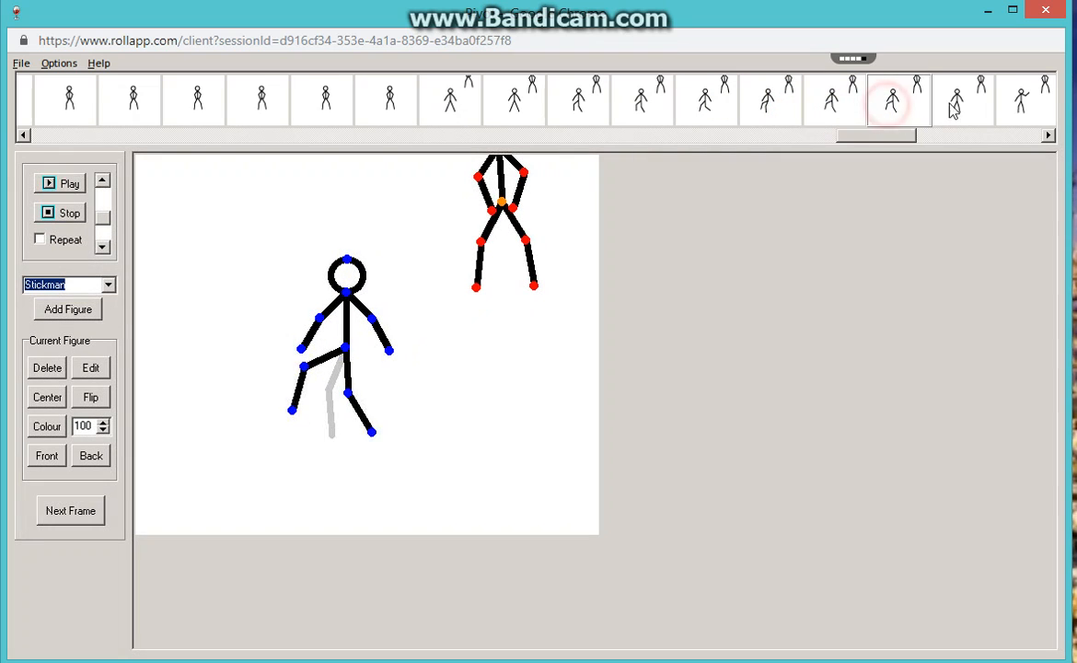
click(954, 106)
Examine the frames where the first stickman raises its bent arm and extends it toward the second stickman.
click(1026, 105)
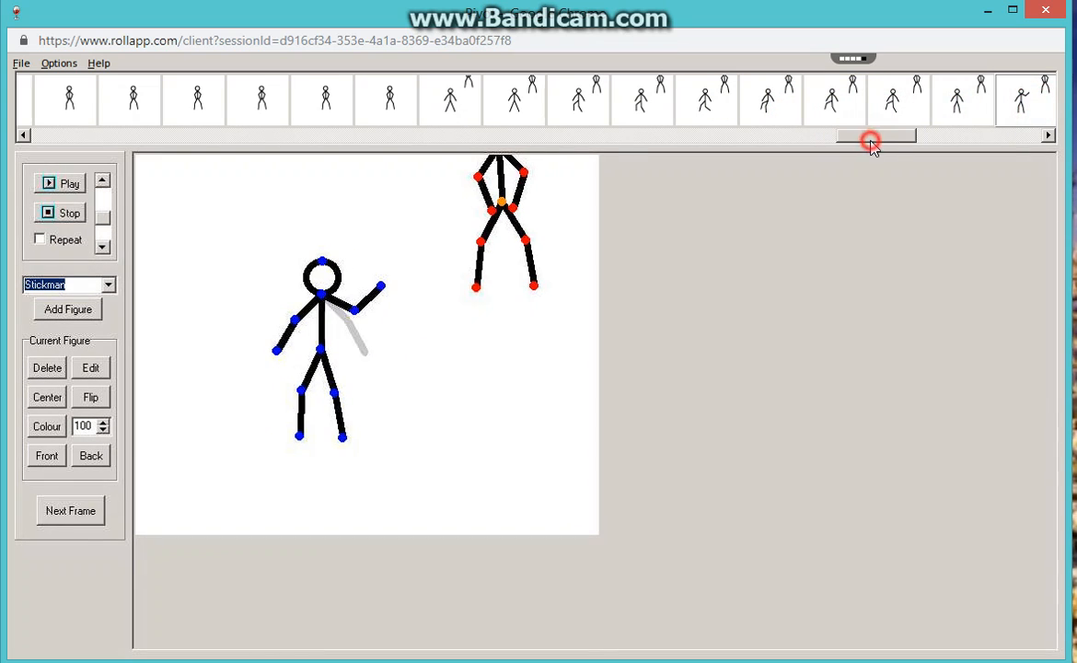
drag(872, 142, 943, 139)
click(240, 102)
click(338, 100)
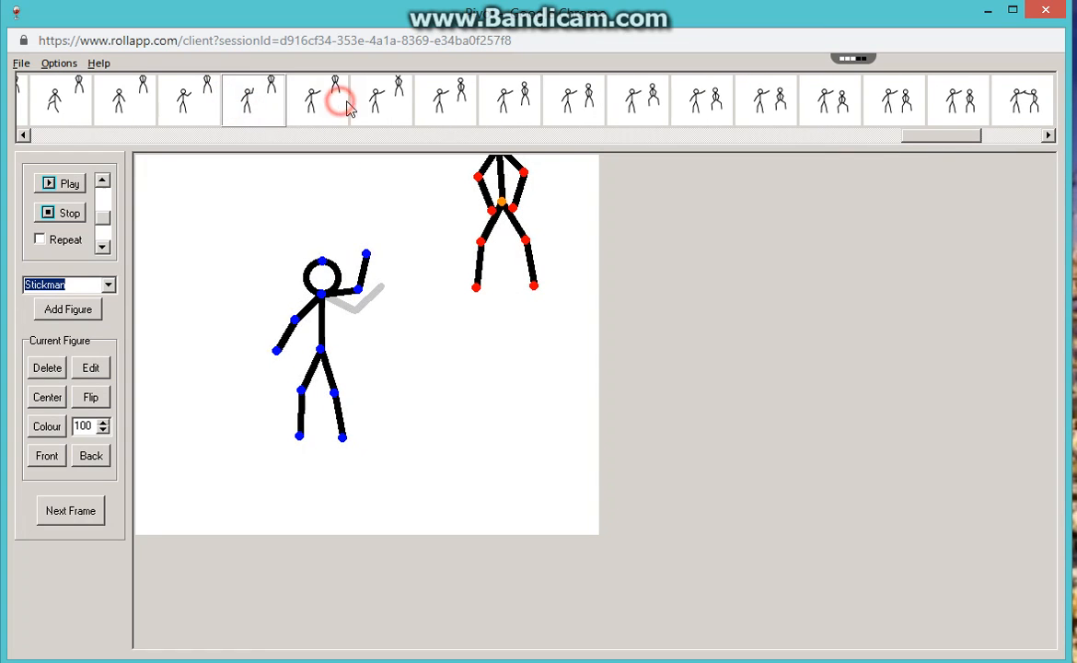
Step through the frames where the second stickman descends from the upper edge of the canvas with hands on waist.
click(383, 100)
click(451, 107)
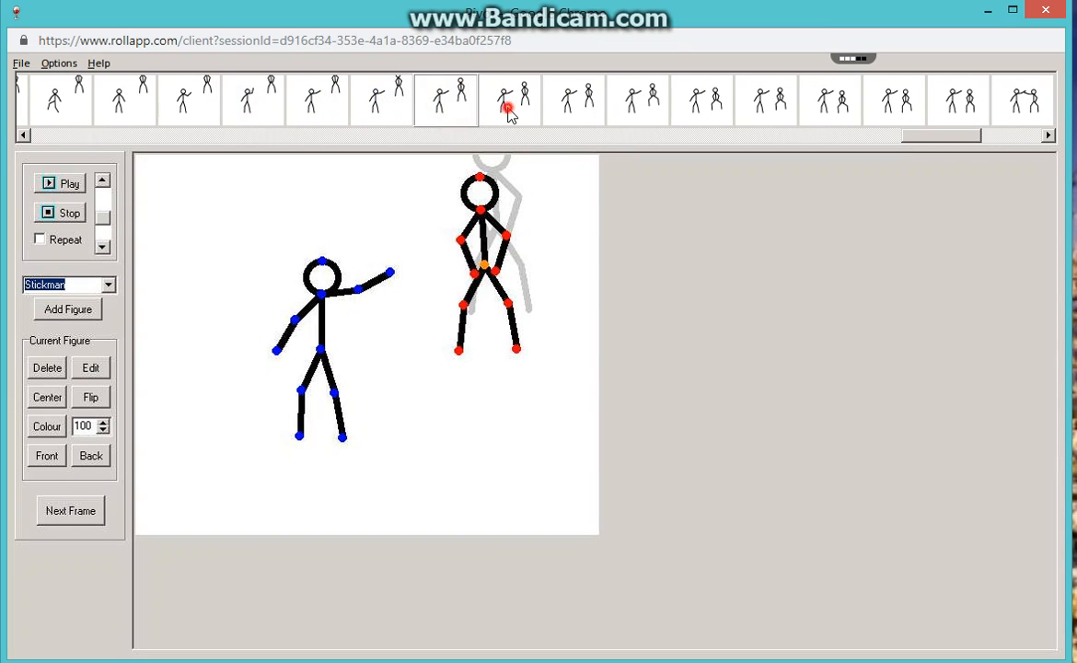
click(506, 105)
click(587, 106)
click(642, 106)
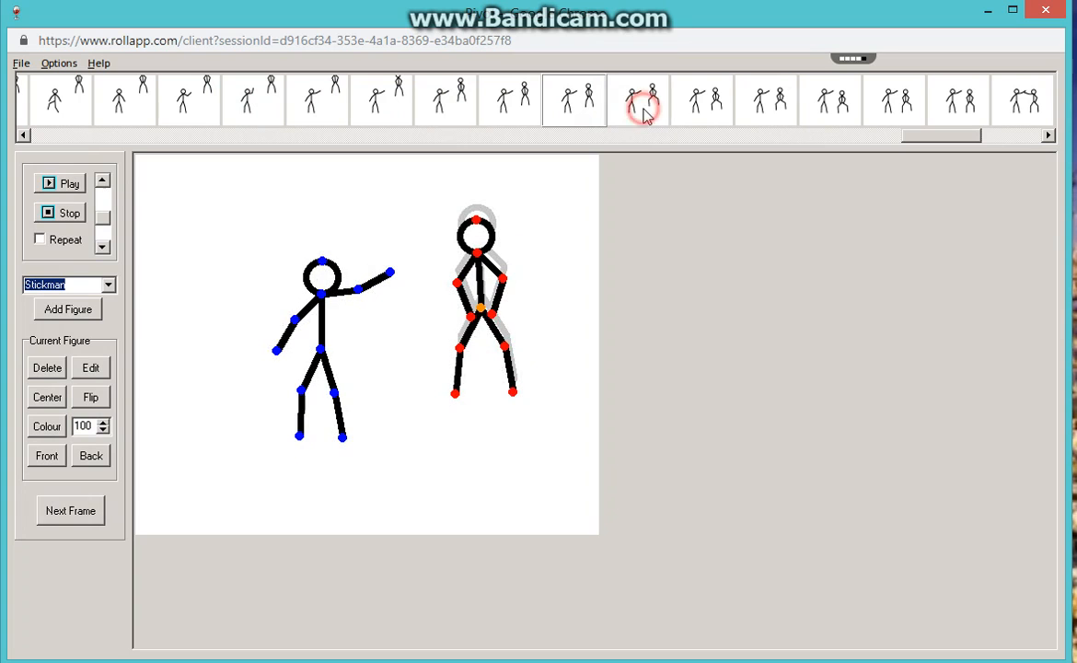
Review the second stickman's landing frames, comparing its bent legs and its shift toward the first stickman.
click(699, 101)
click(773, 105)
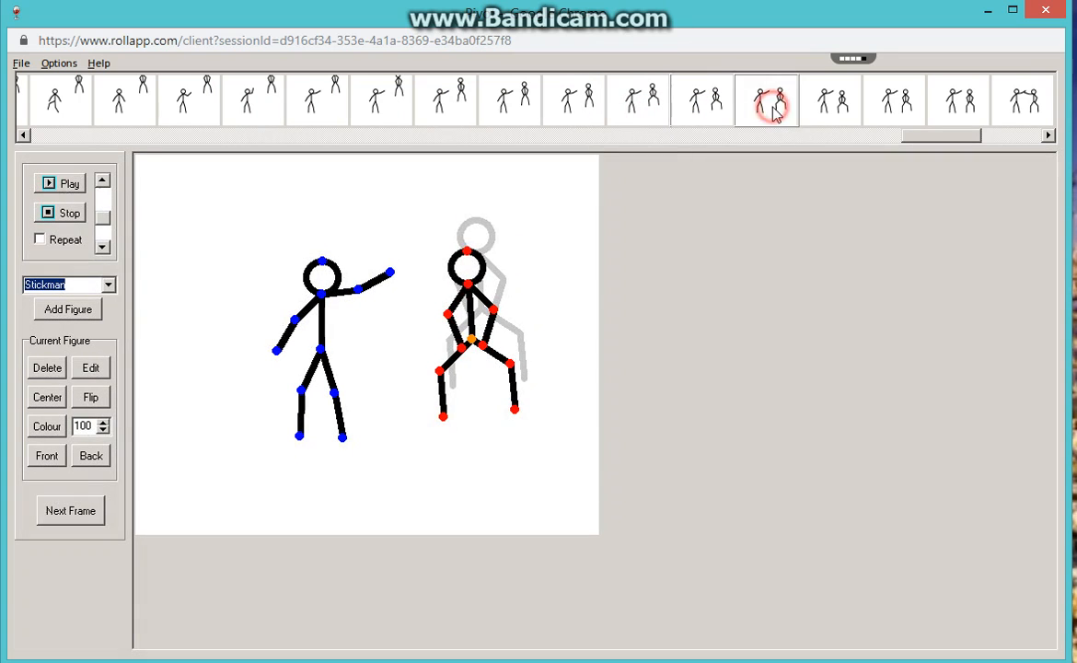
click(829, 103)
click(889, 104)
click(958, 101)
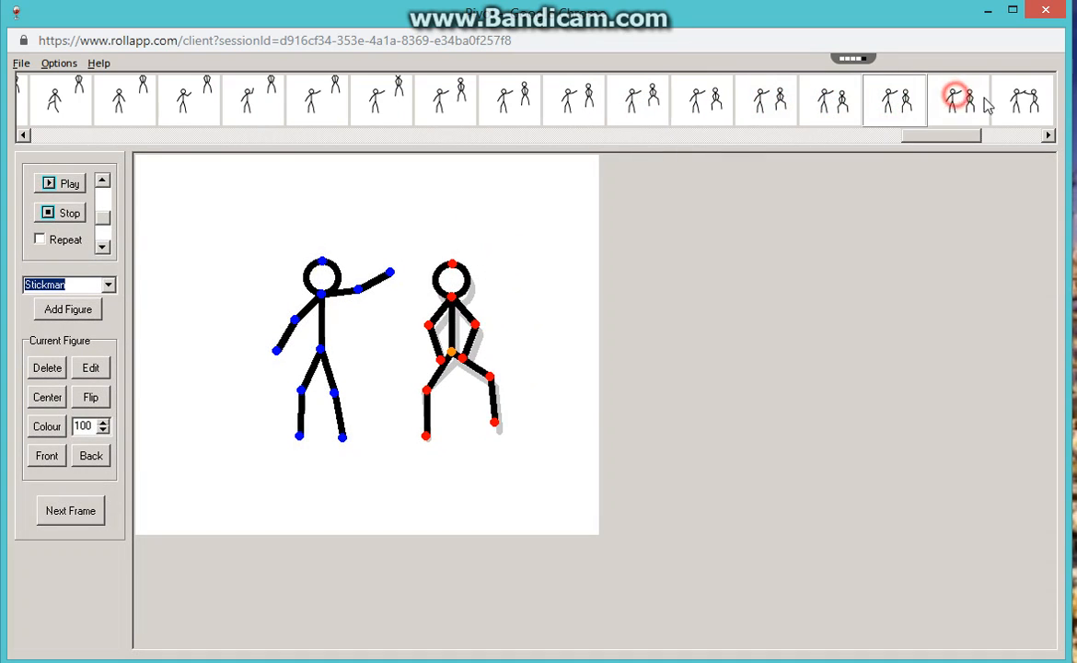
Examine the frames where the second stickman reaches for the first one's hand and opens out its other arm.
click(1019, 104)
drag(962, 143, 1013, 143)
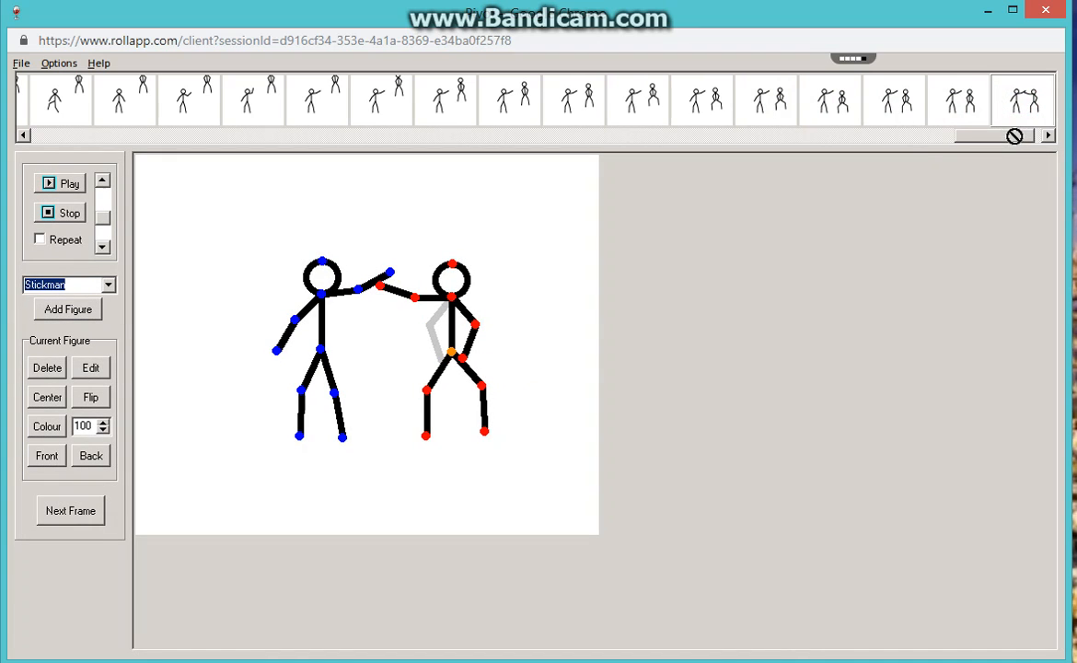
click(425, 106)
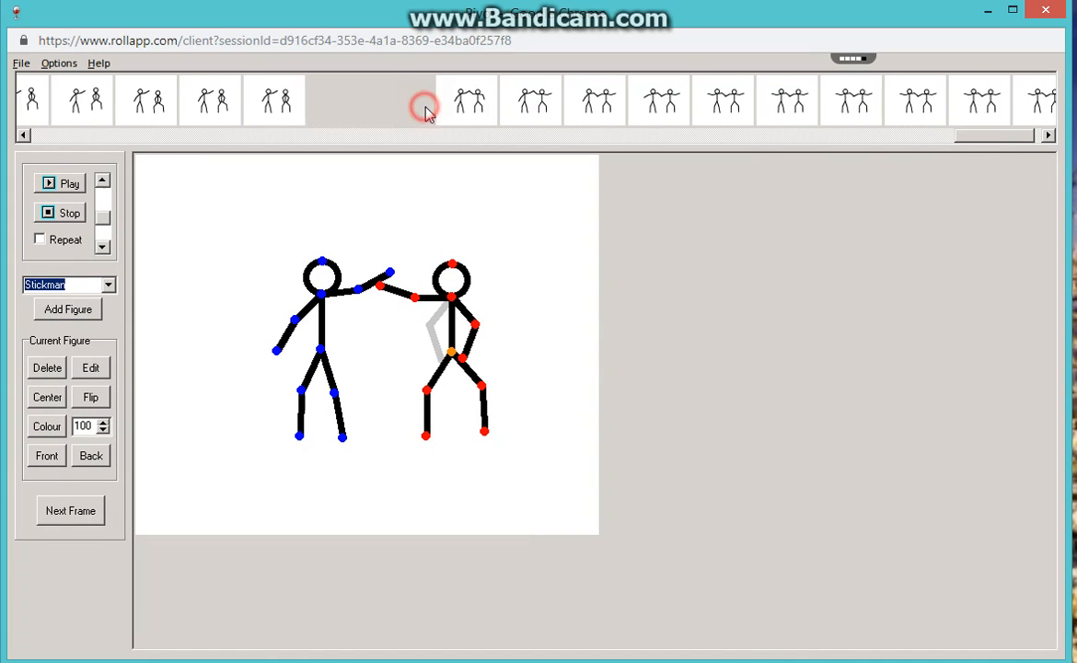
click(468, 101)
click(532, 100)
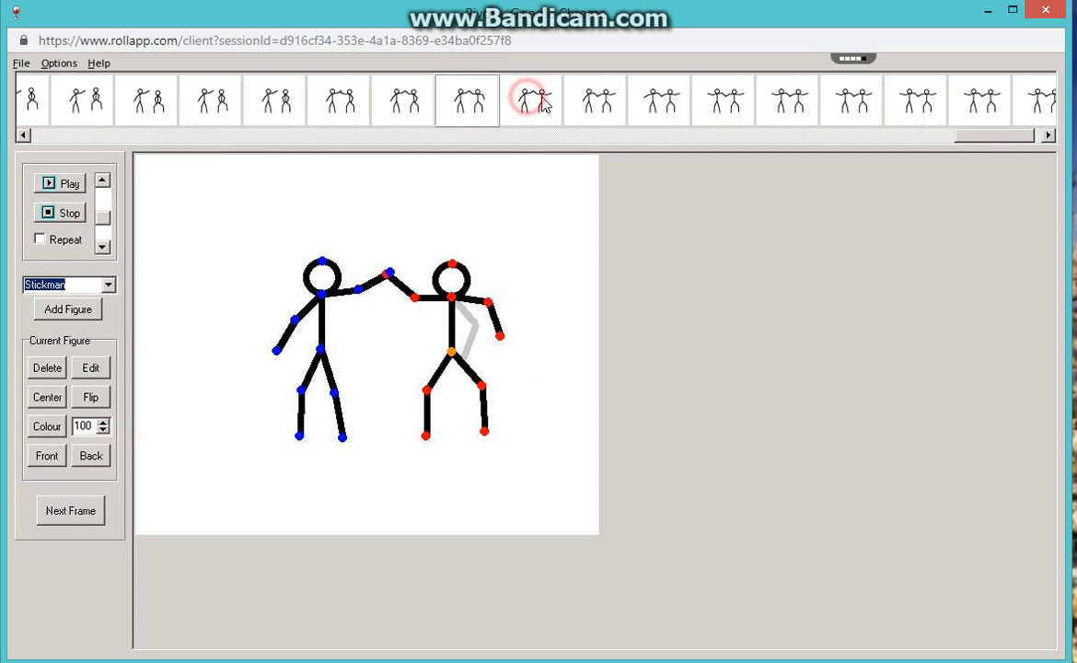
Step through the following frames to examine the joined hands and the first stickman's free arm swinging outward.
click(596, 100)
click(661, 99)
click(724, 104)
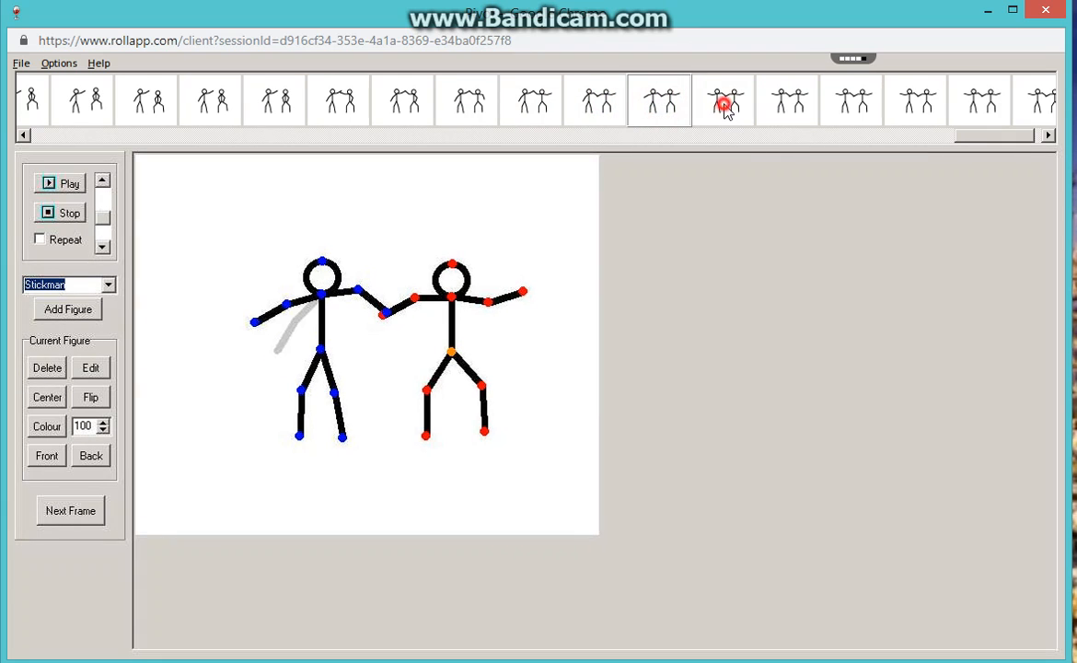
Review the remaining frames up to the last one to examine the held pose of the two stickmen holding hands.
click(790, 101)
click(848, 103)
click(913, 102)
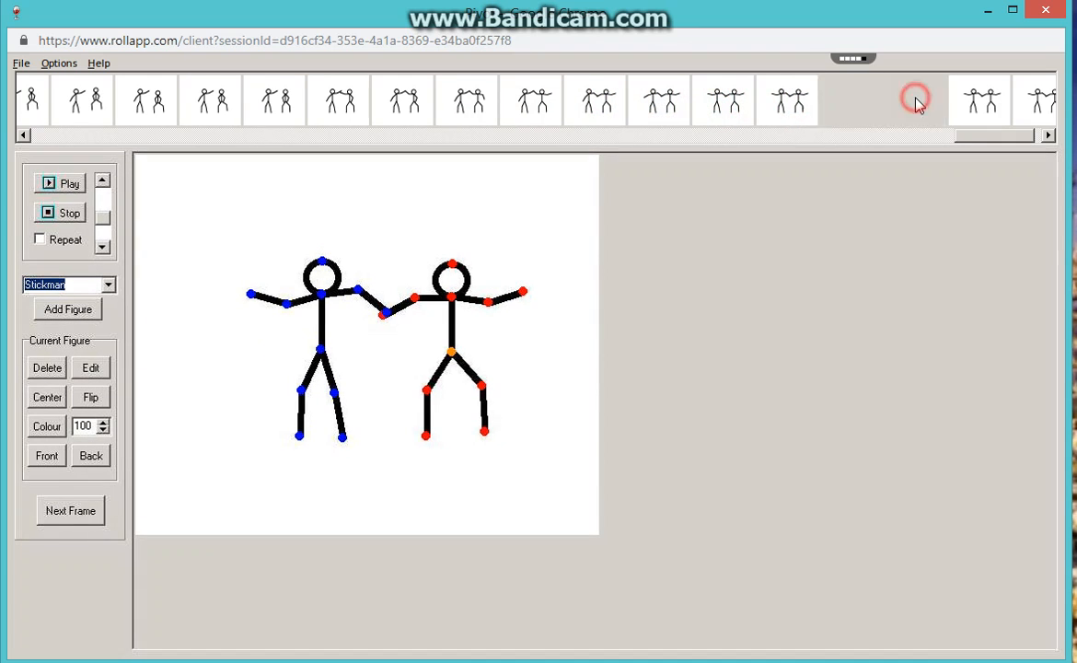
click(983, 101)
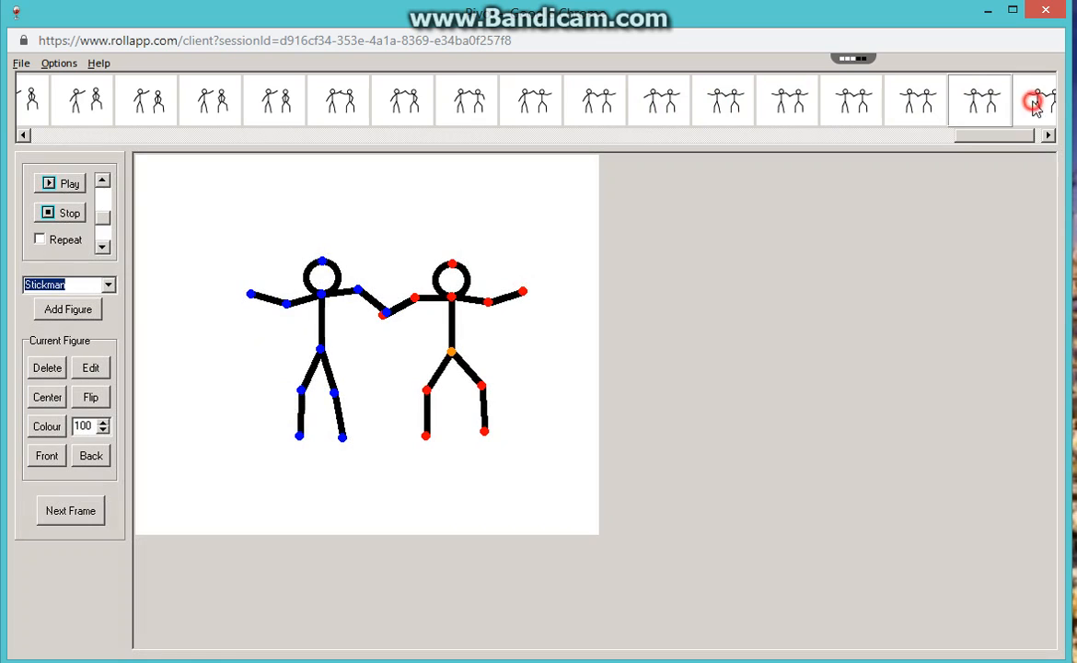
click(1034, 105)
drag(1007, 139, 1048, 139)
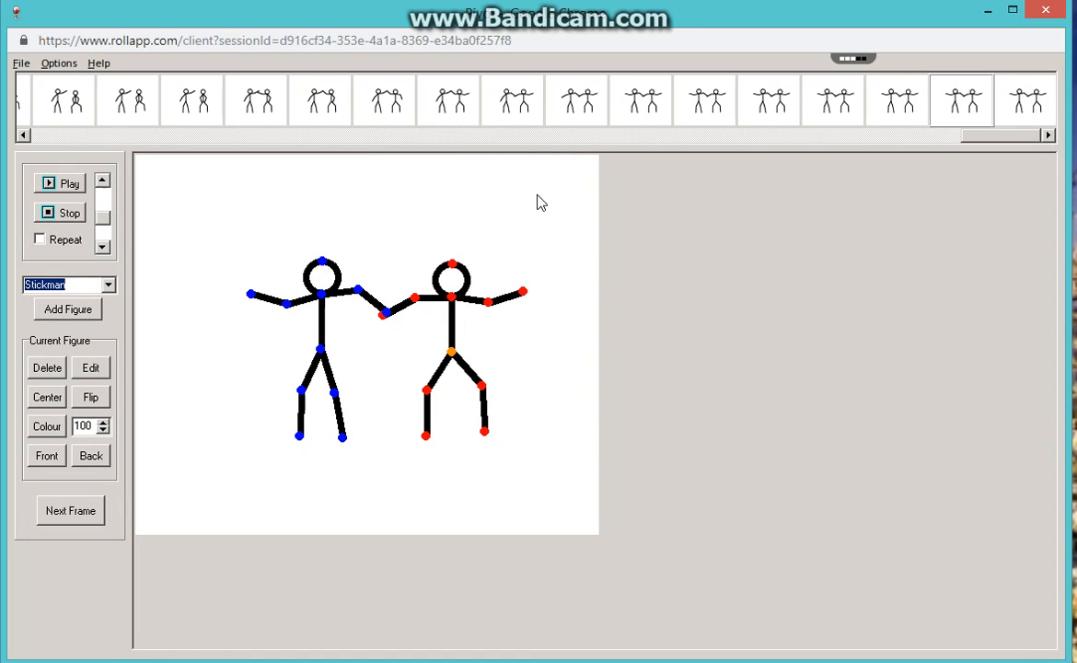
click(1032, 103)
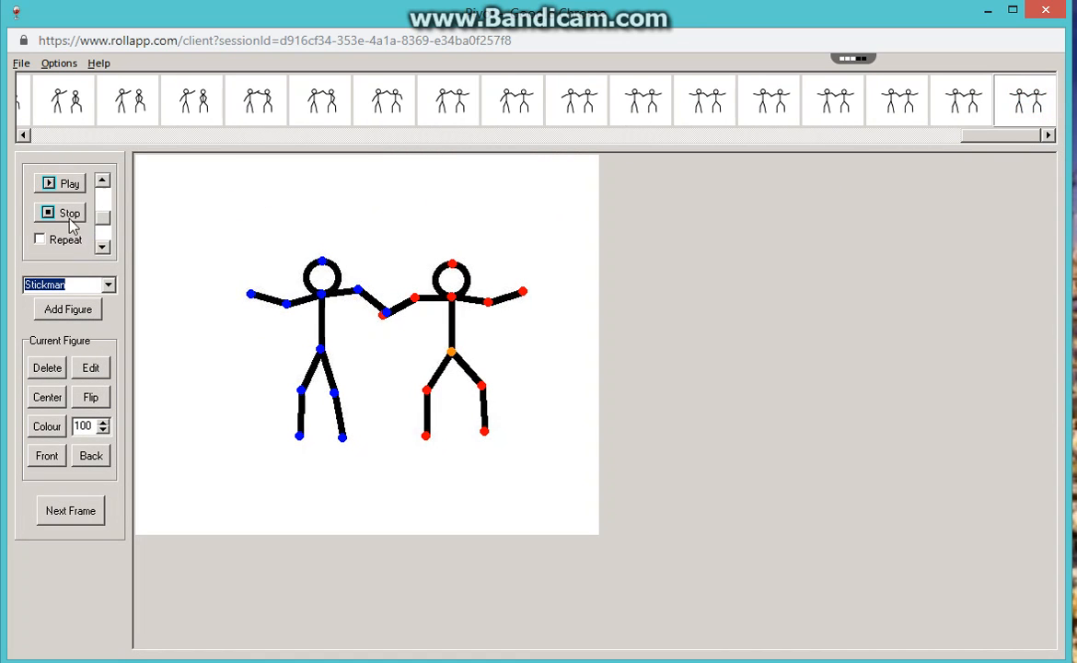
Turn on repeat, play the whole animation to watch the finished movement, and stop playback.
click(39, 239)
click(63, 182)
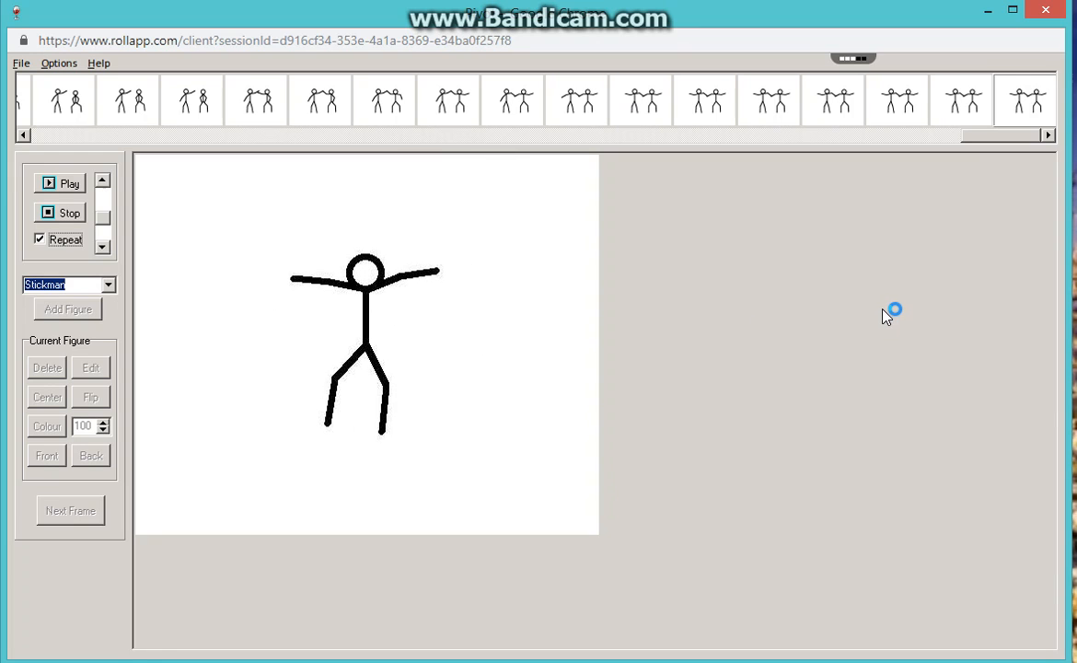
click(65, 214)
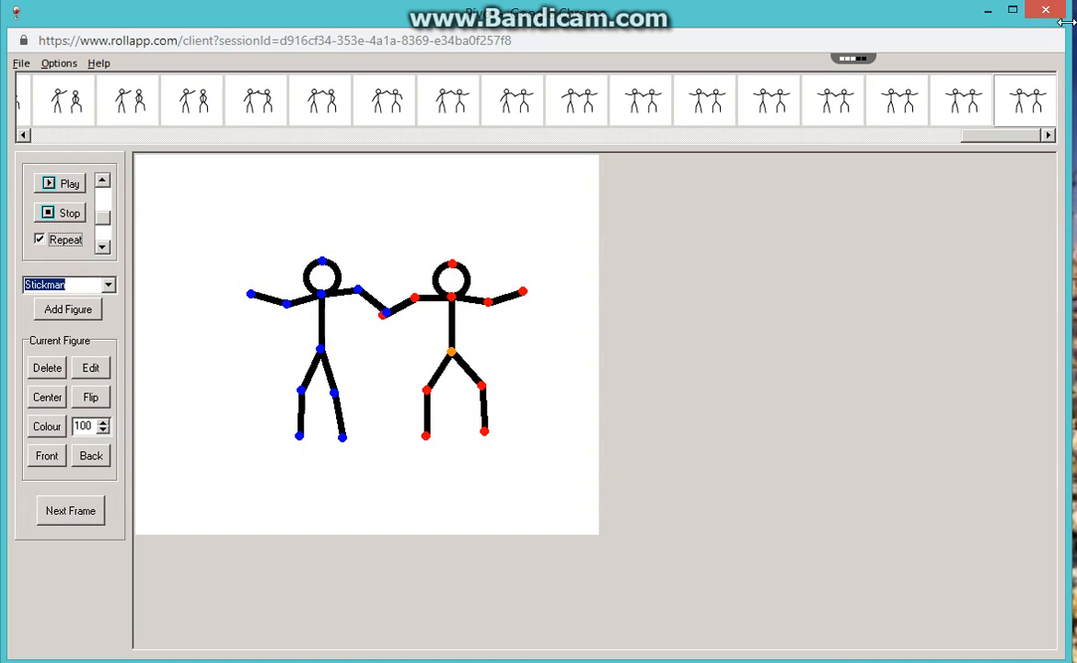